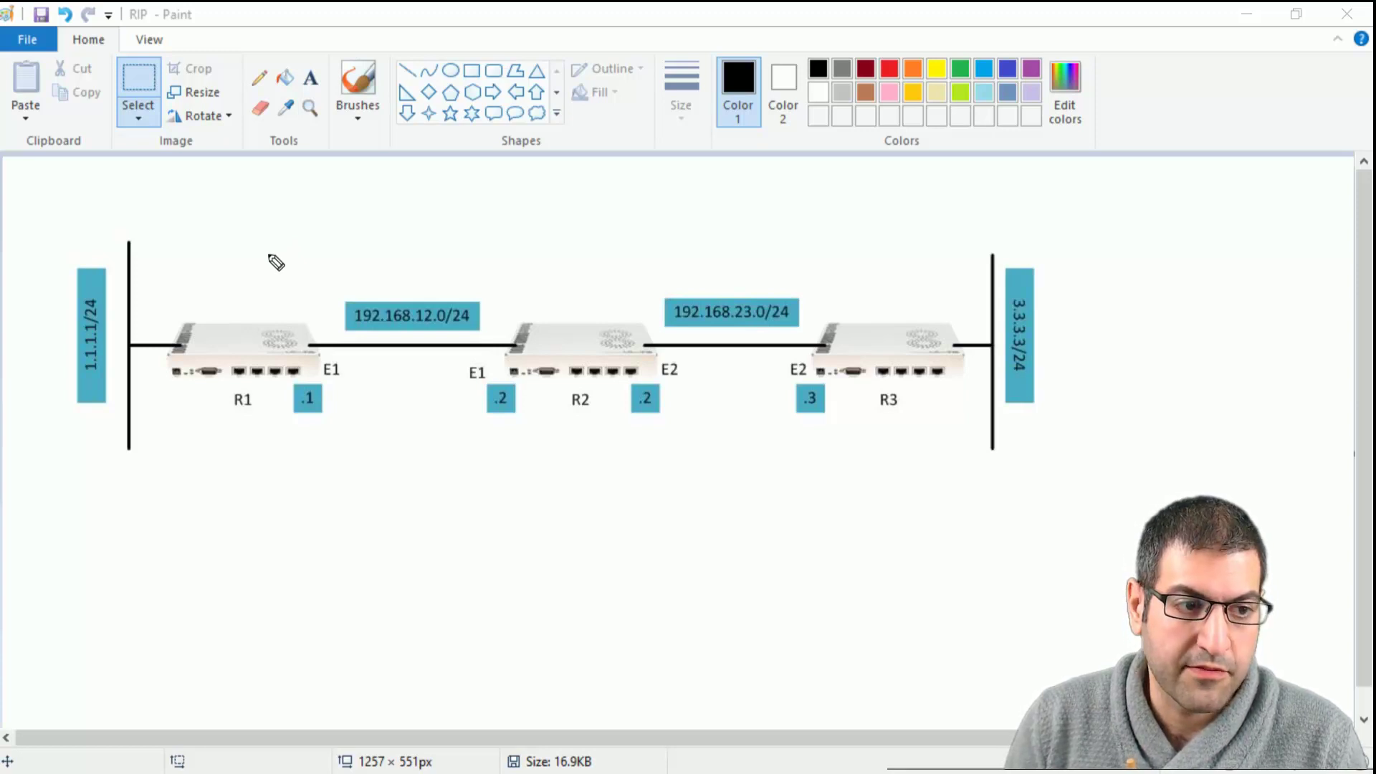
- Annotate the topology diagram with red arrows above R1, R2 and R3, and curved paths from R1 to R3 and back
left_click_drag(249, 261, 250, 294)
mouse_move(584, 264)
left_mouse_down()
mouse_move(589, 293)
mouse_move(601, 276)
left_mouse_up()
left_click_drag(910, 259, 910, 293)
left_click_drag(904, 281, 911, 293)
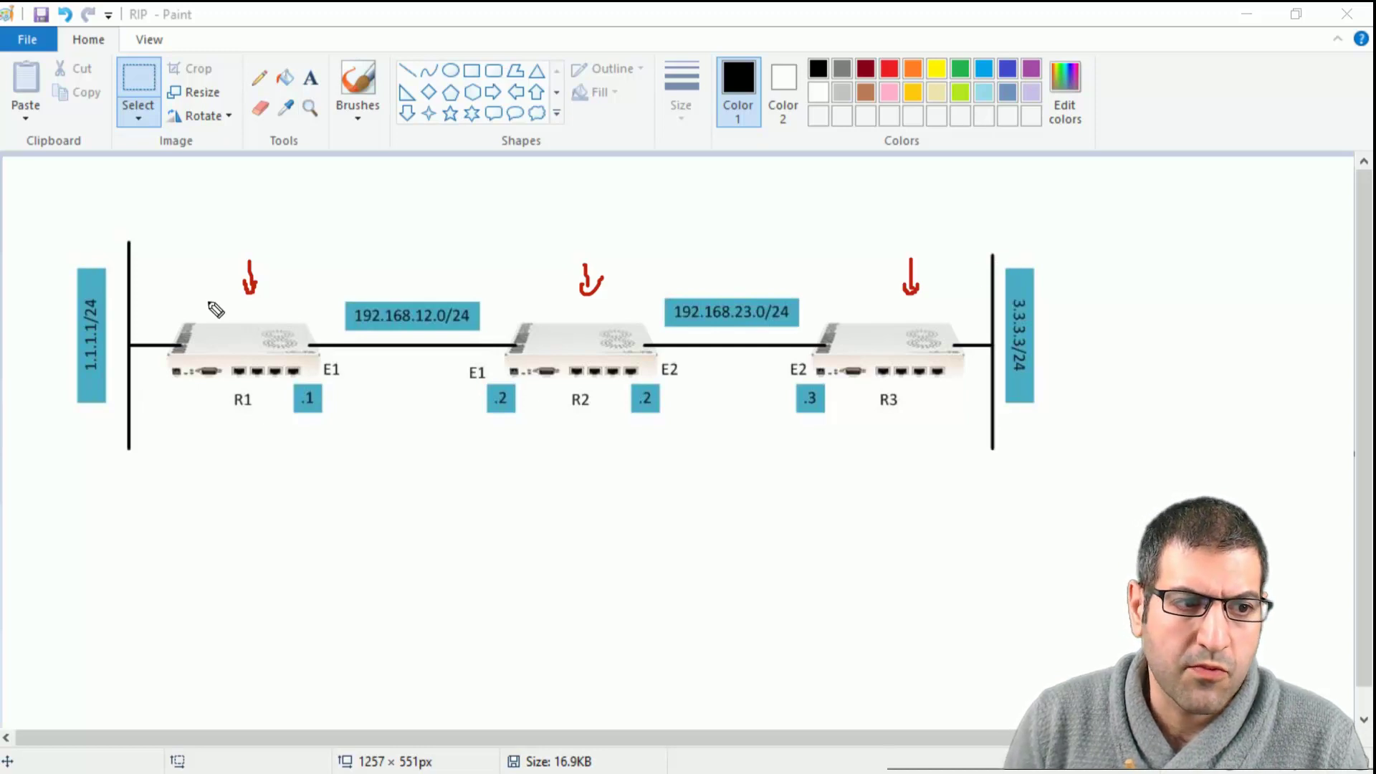
mouse_move(186, 296)
left_mouse_down()
mouse_move(452, 174)
mouse_move(810, 223)
mouse_move(911, 293)
mouse_move(976, 304)
mouse_move(954, 324)
left_mouse_up()
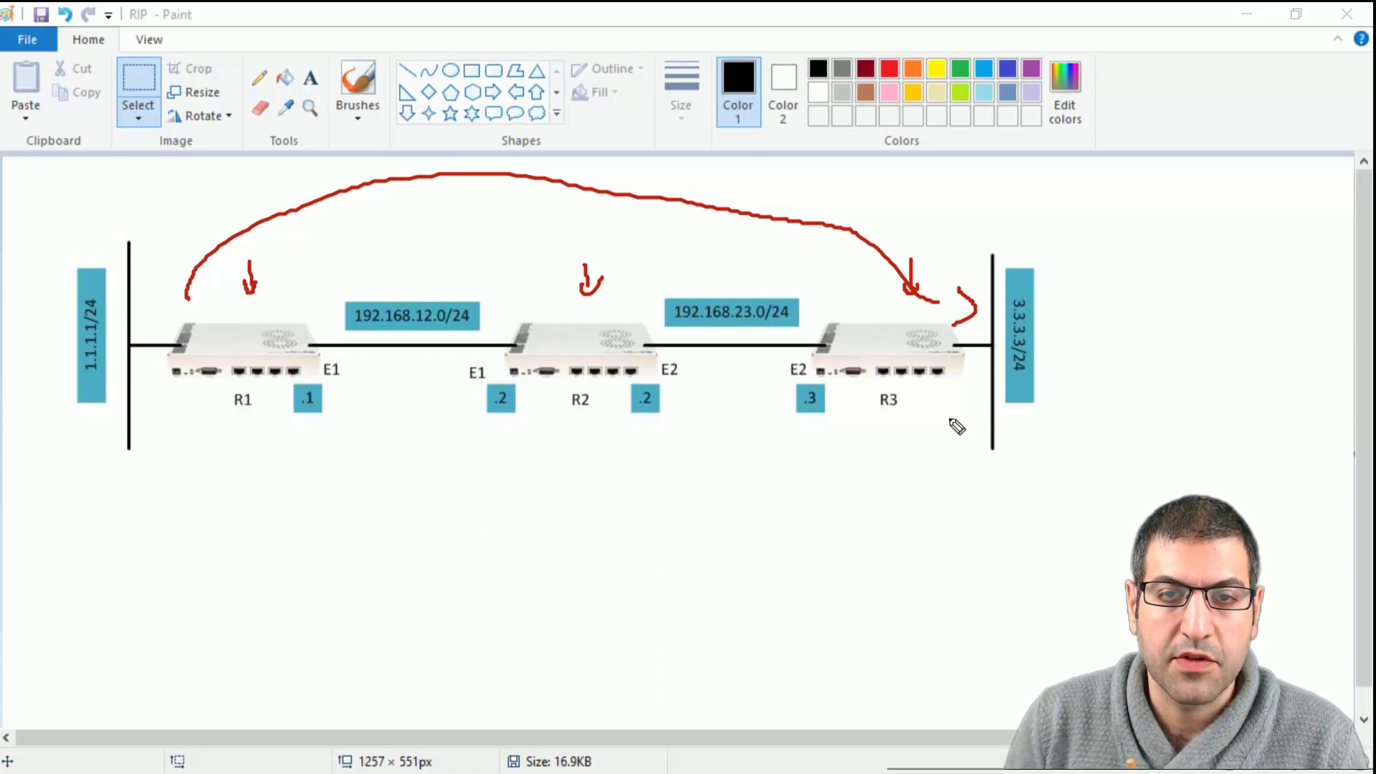
mouse_move(883, 423)
left_mouse_down()
mouse_move(630, 503)
mouse_move(236, 477)
mouse_move(144, 411)
mouse_move(174, 403)
left_mouse_up()
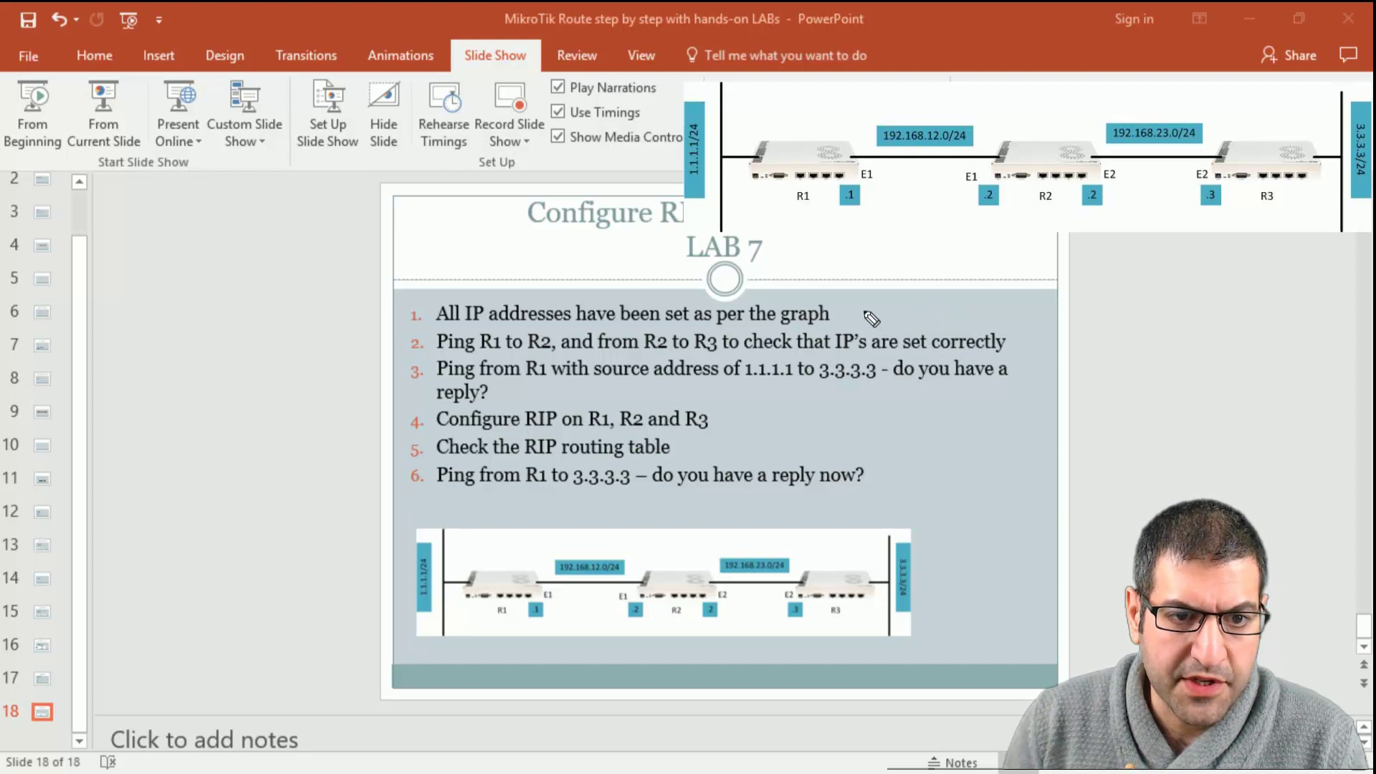
- Draw red tick marks beside the IP address item and the R1-R2-R3 ping item on the LAB 7 slide
left_click_drag(845, 303, 886, 309)
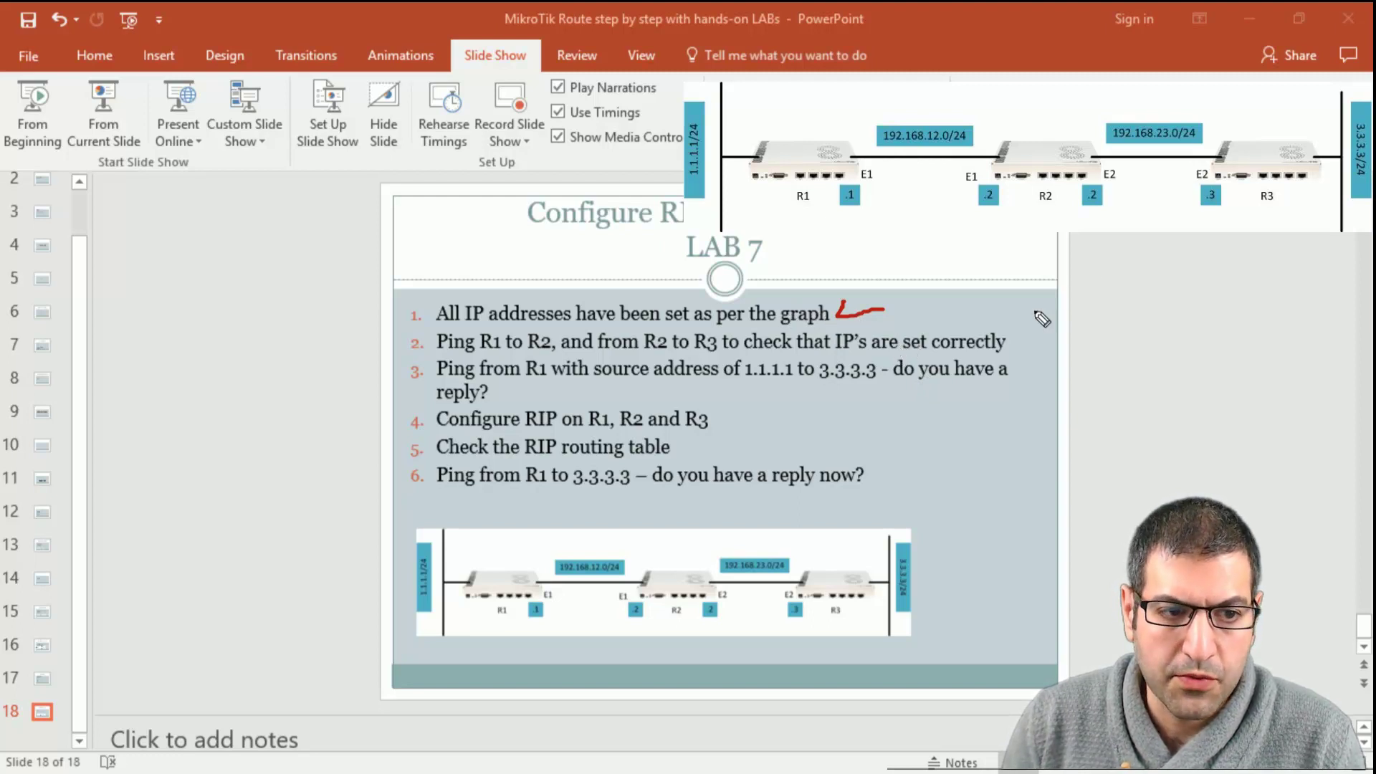
left_click_drag(1022, 331, 1053, 330)
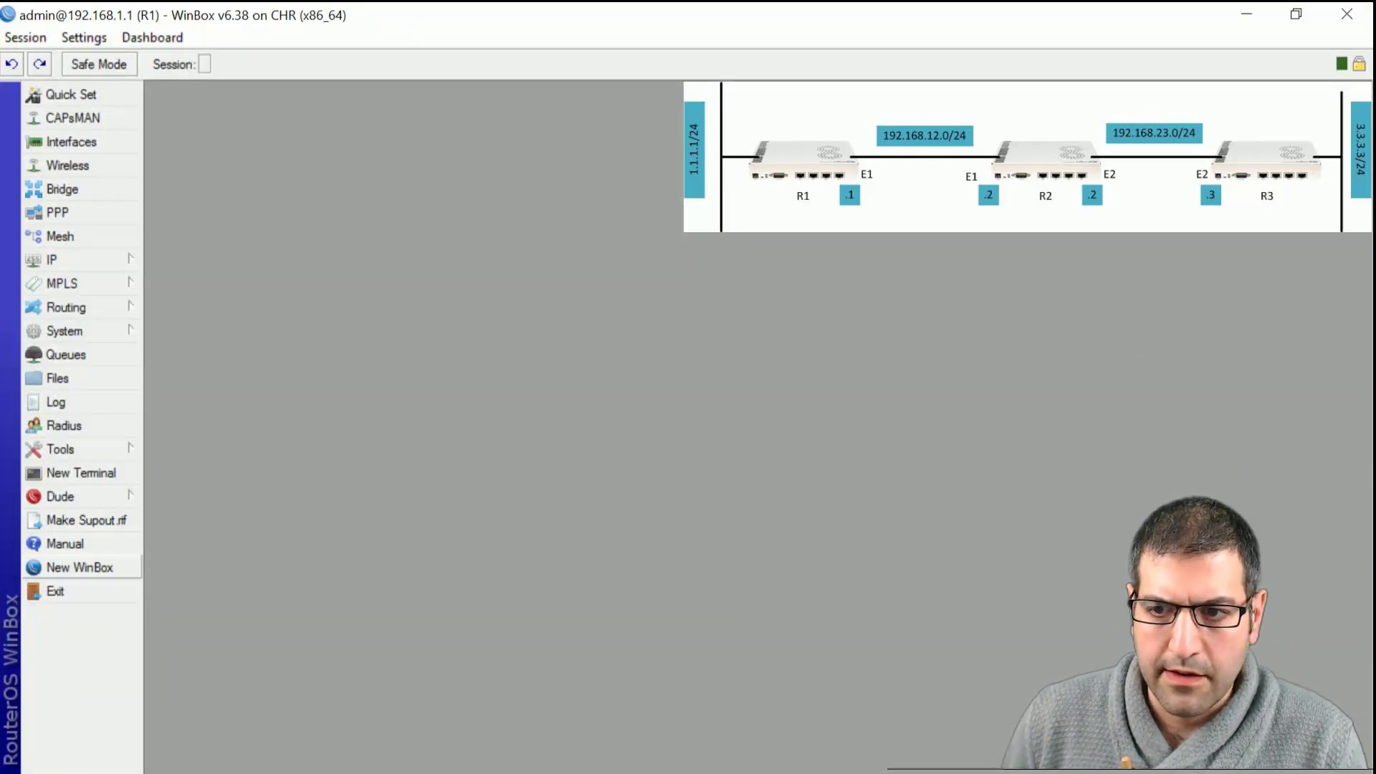
- Open R1's IP address list, check the ether2 and ether1 entries against the topology, and close the list
left_click(92, 256)
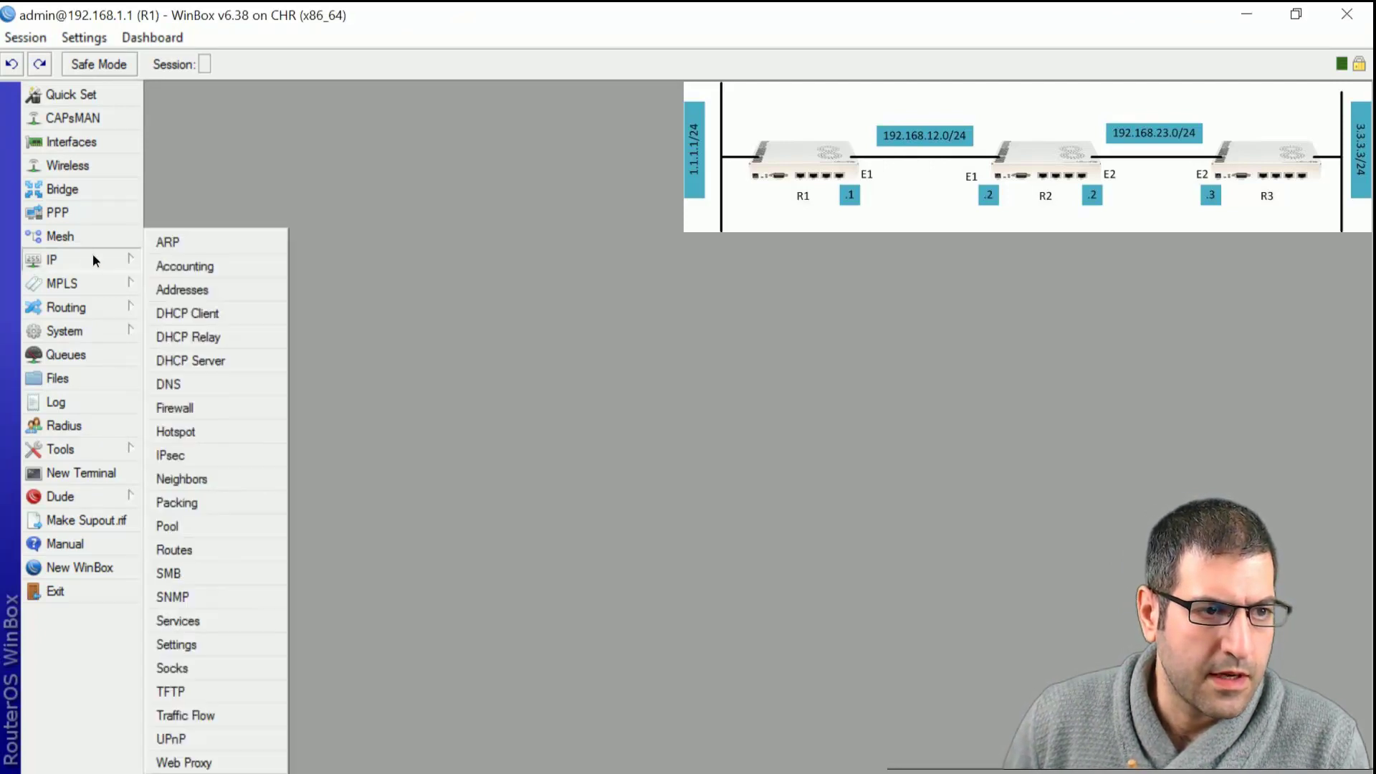
left_click(209, 295)
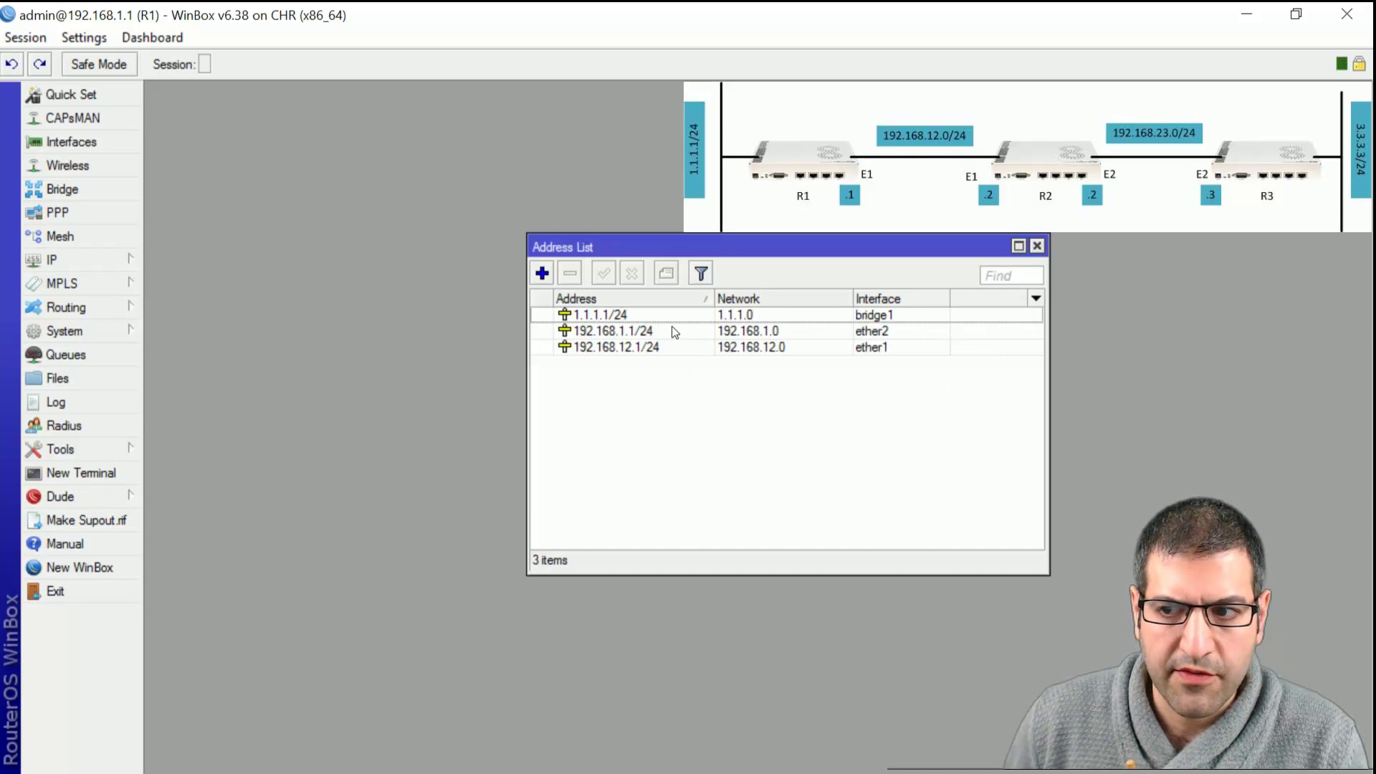
left_click_drag(745, 236, 544, 187)
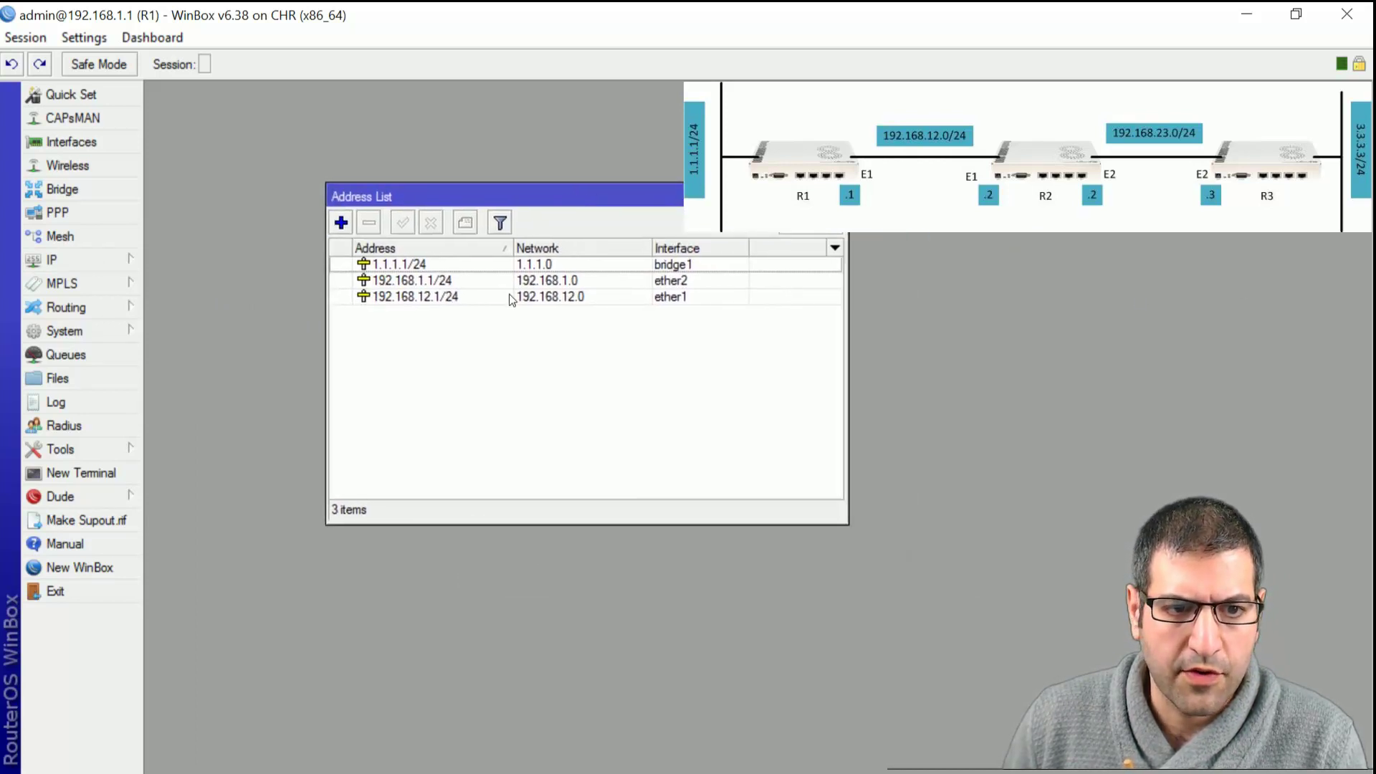
left_click(445, 281)
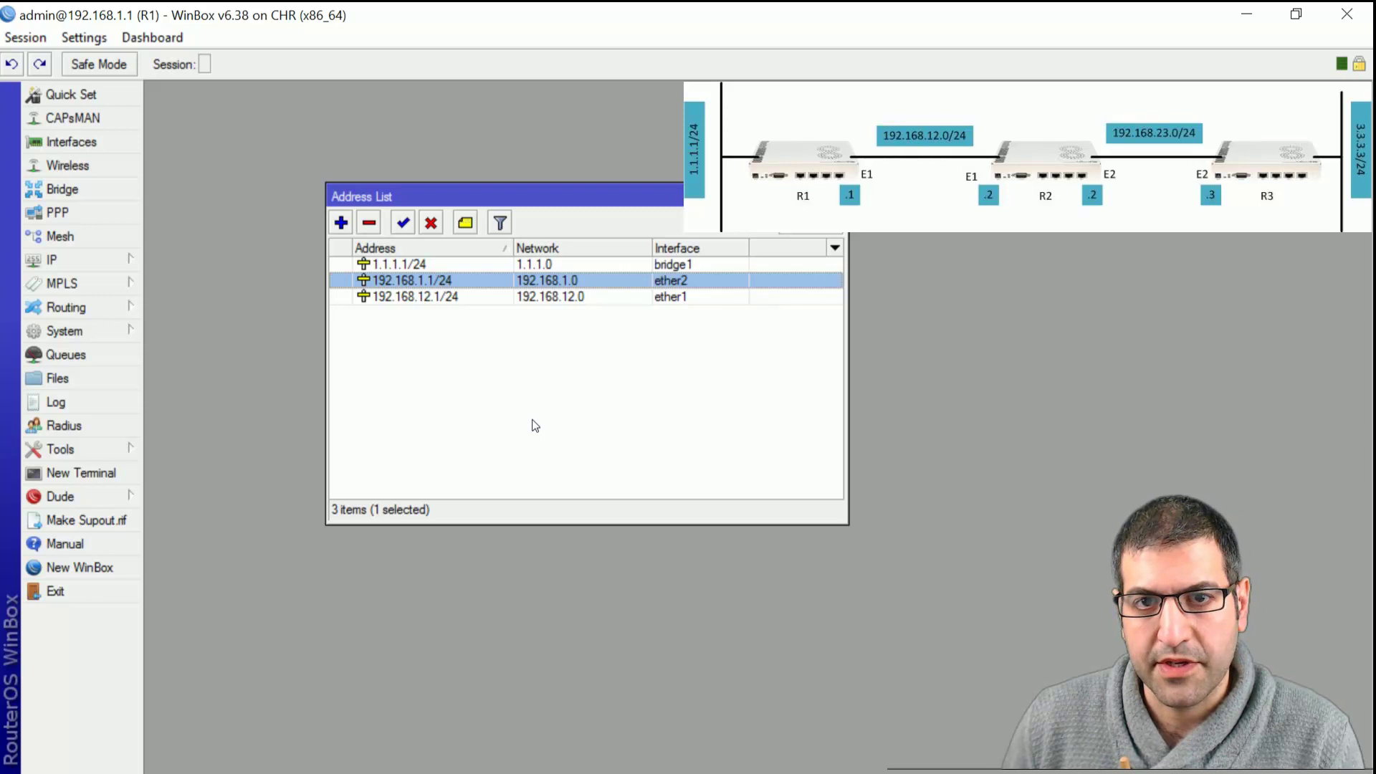
left_click(424, 295)
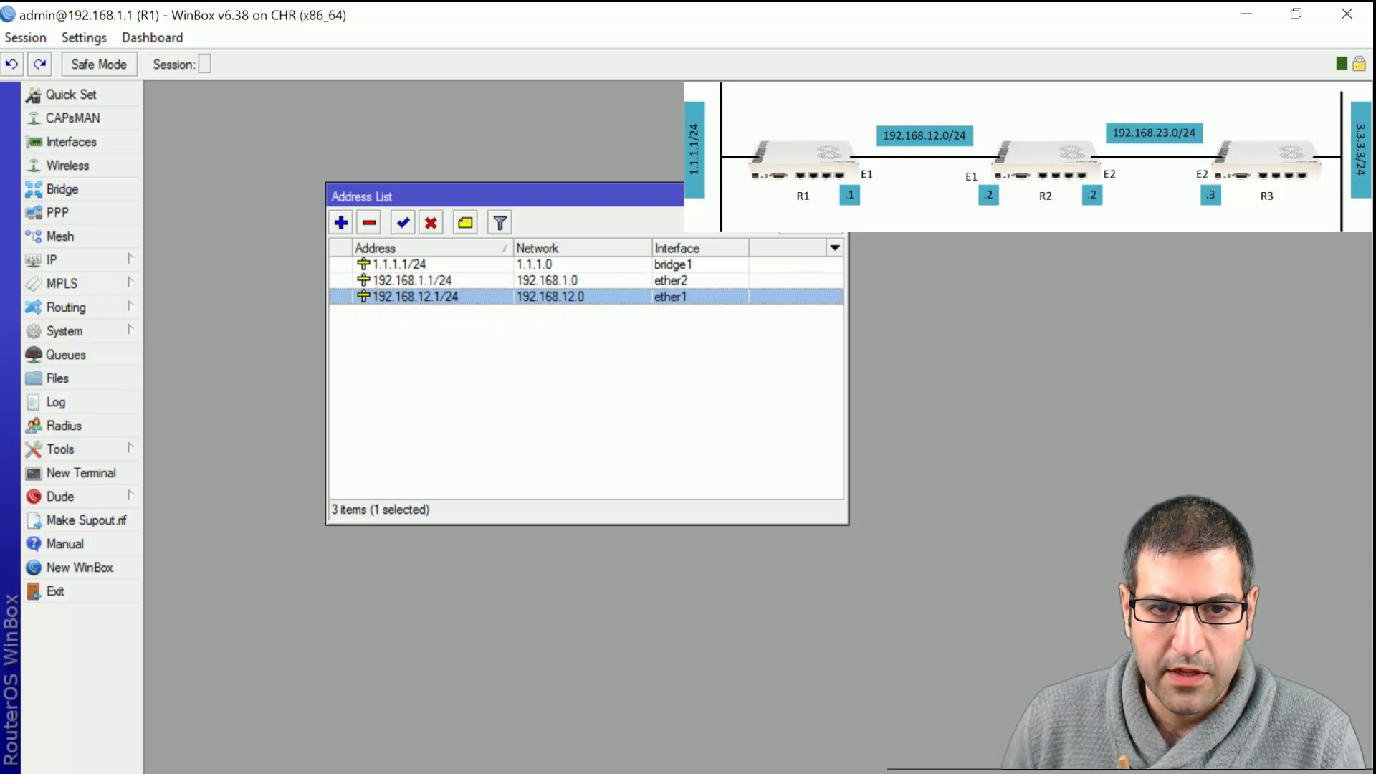
key("Escape")
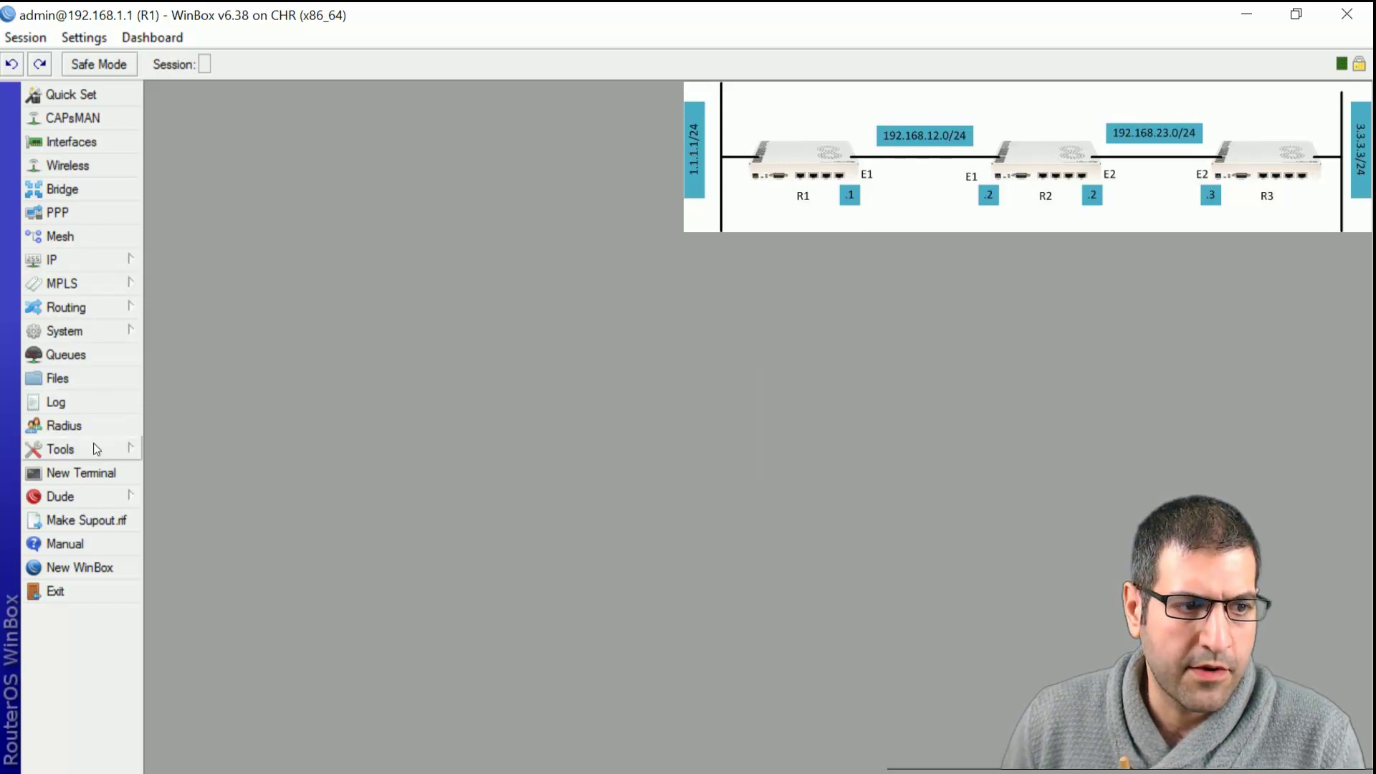
- Ping 192.168.12.2 from a new terminal on R1, stop the ping, and close the terminal
left_click(93, 471)
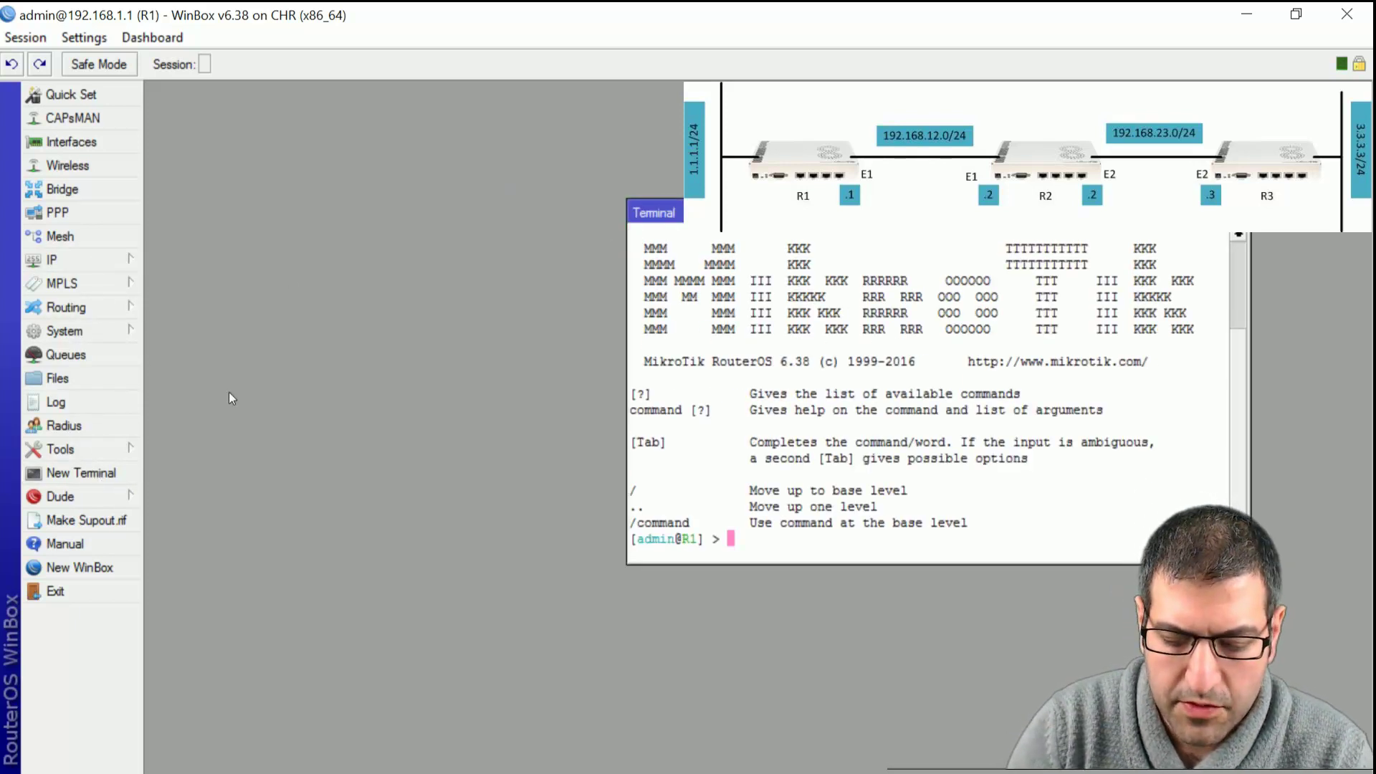
type("ping 192.168.12.2")
key("Return")
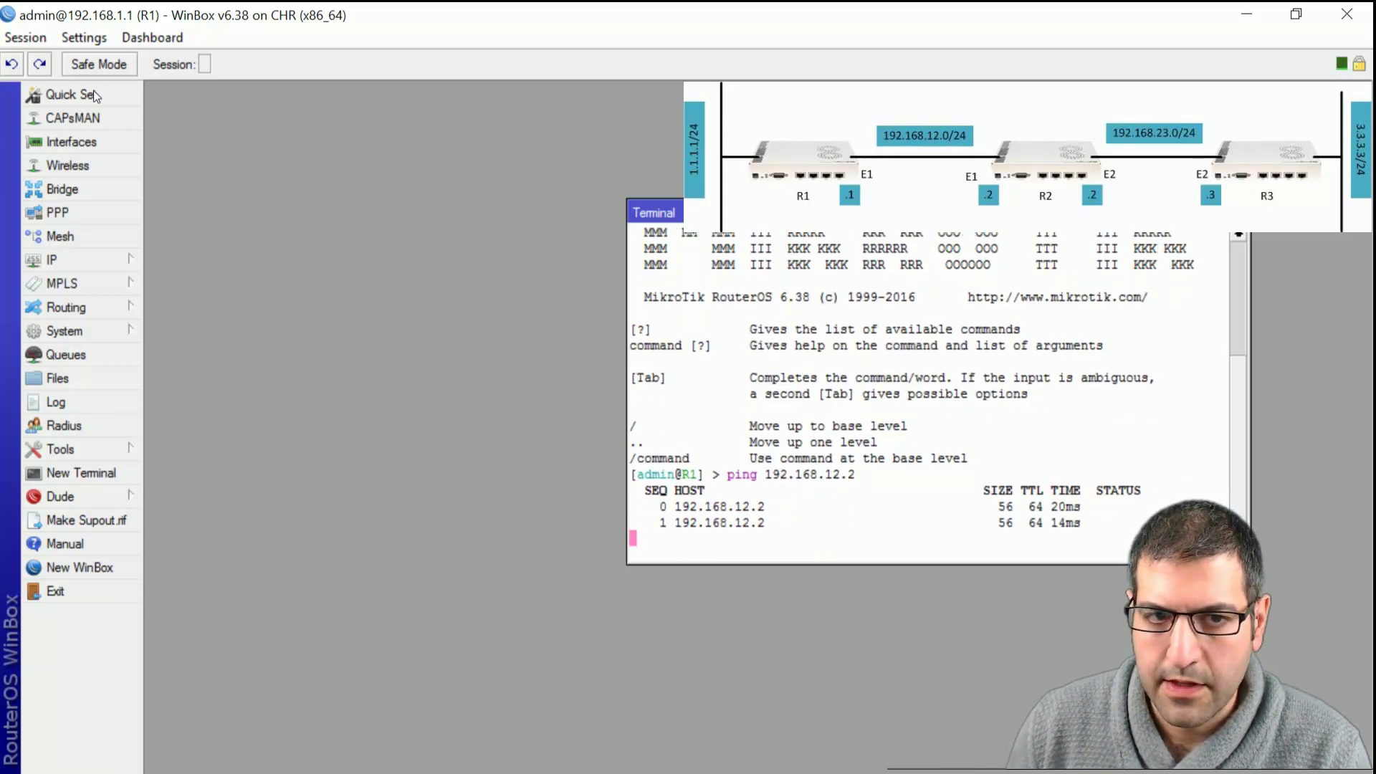
left_click_drag(792, 215, 428, 215)
key("ctrl+c")
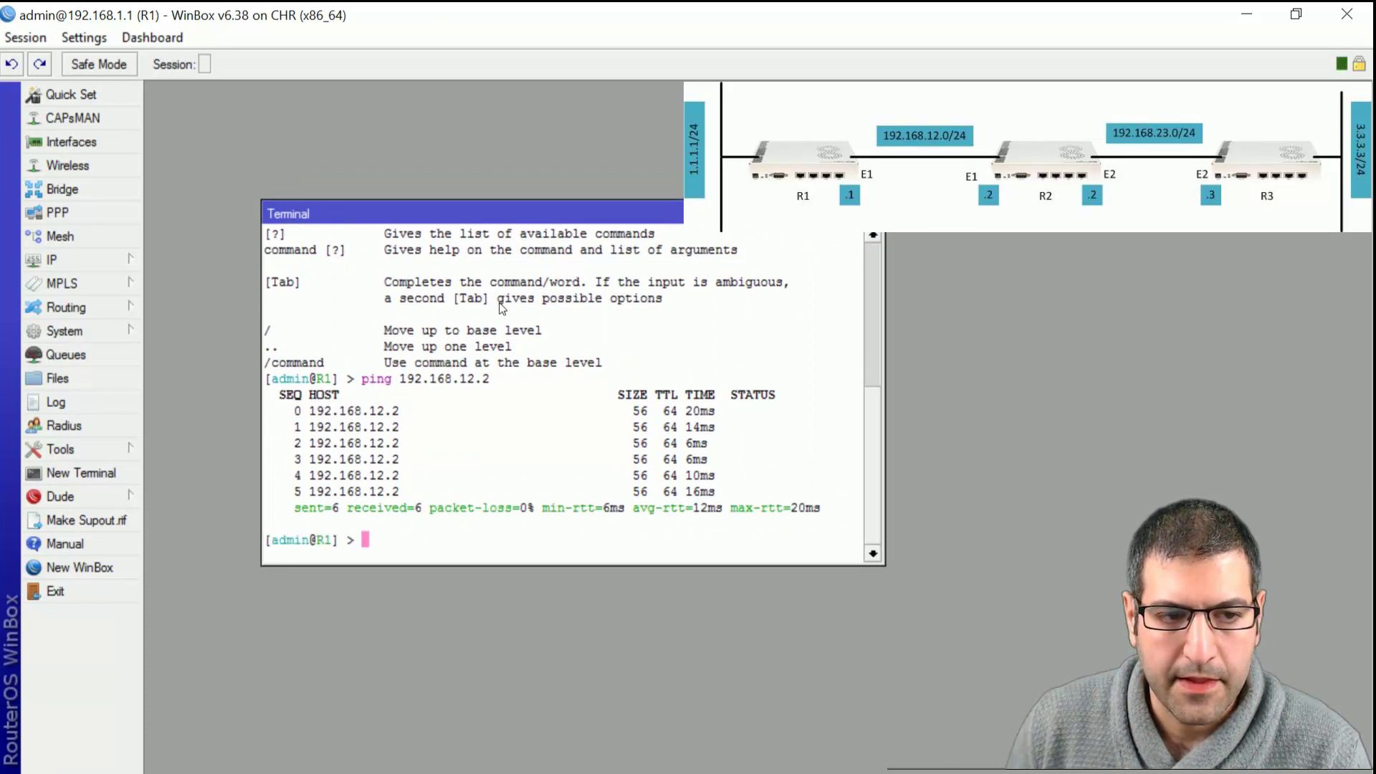
key("ctrl+d")
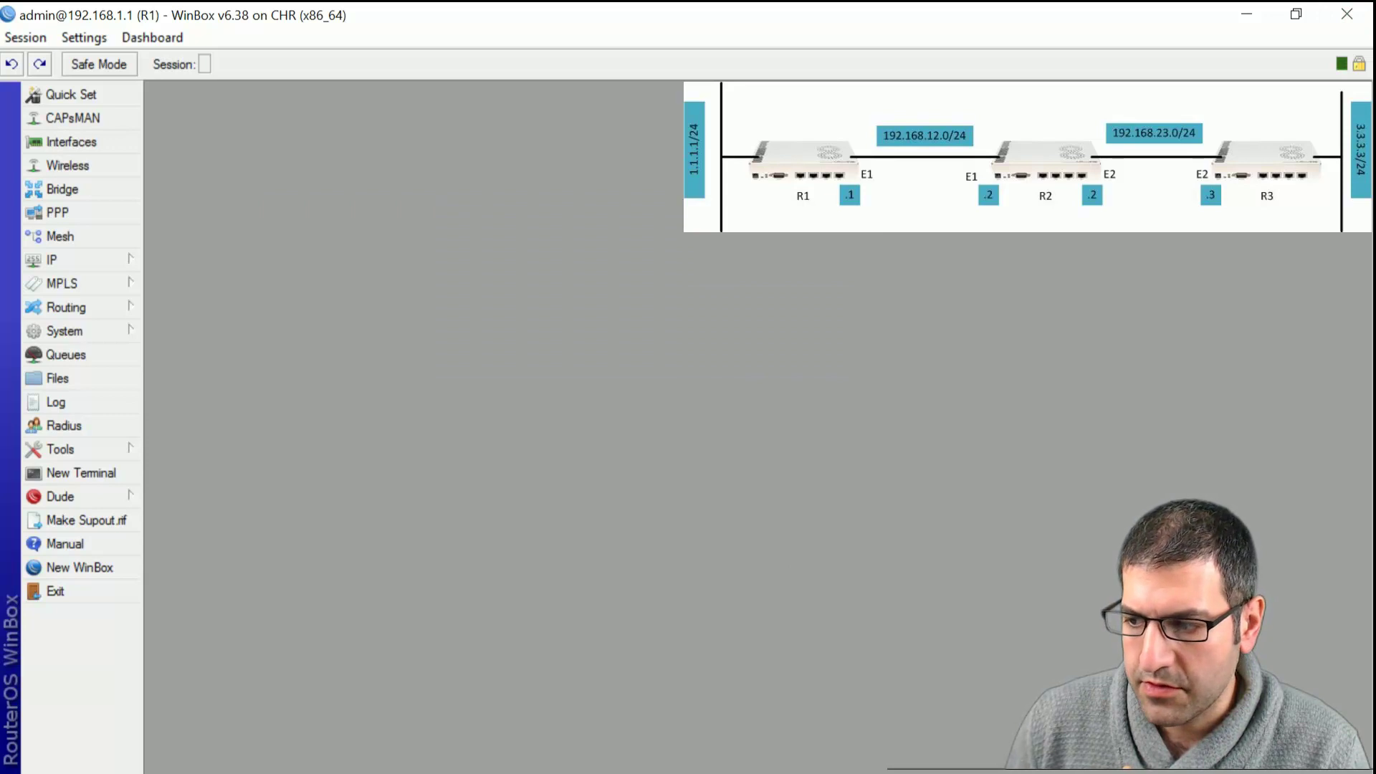
- Switch to R2's WinBox session, ping 192.168.23.3 from a new terminal, stop the ping, and close the terminal
key("alt+Tab")
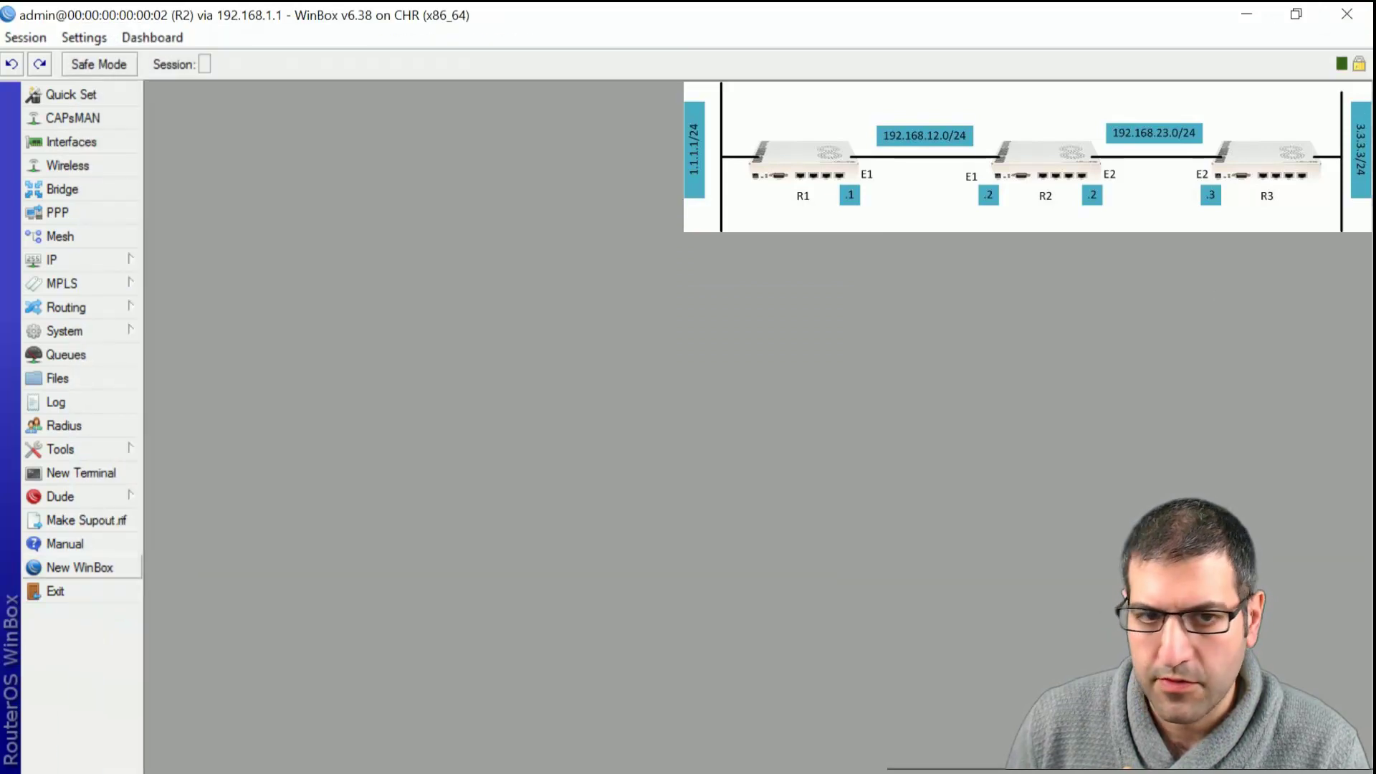
left_click(68, 473)
left_click_drag(734, 209, 333, 206)
type("pig")
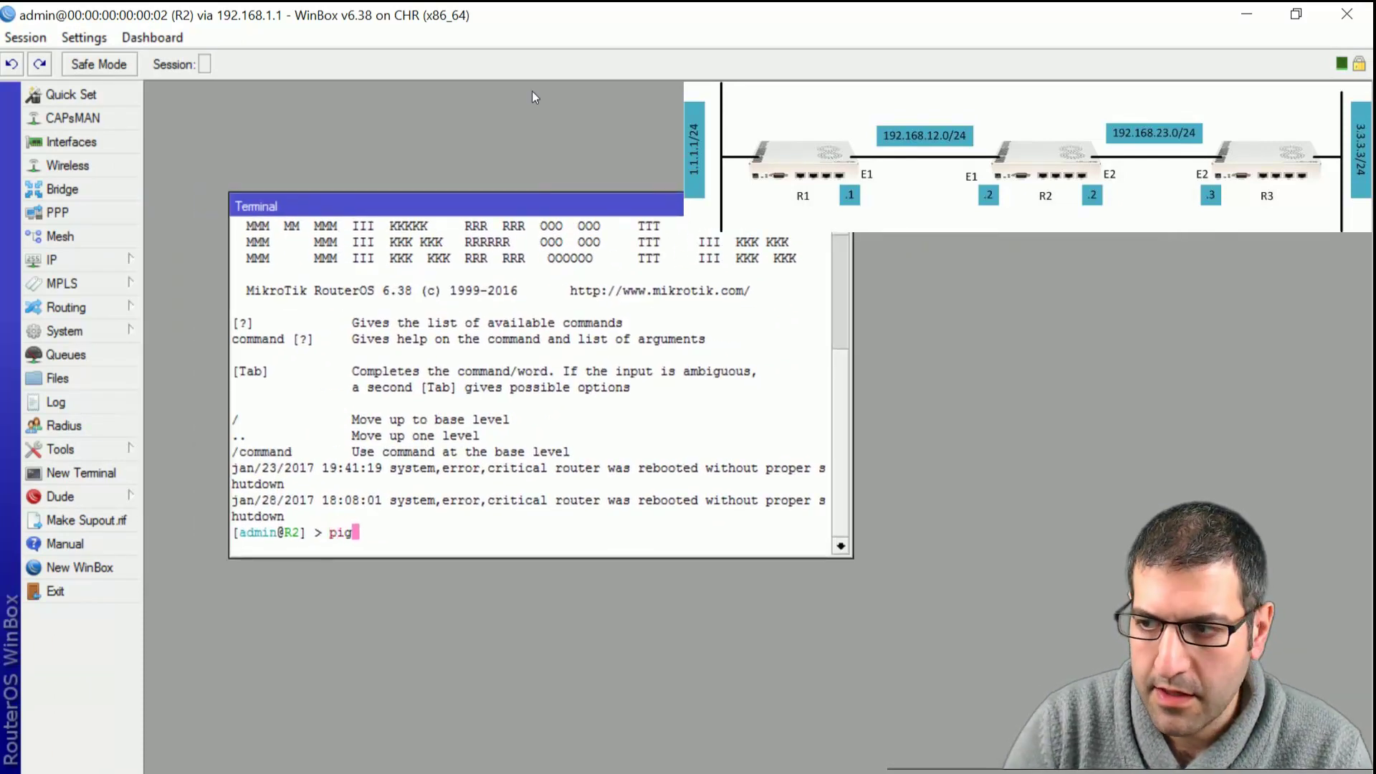
key("BackSpace")
type("ng 192.168.2")
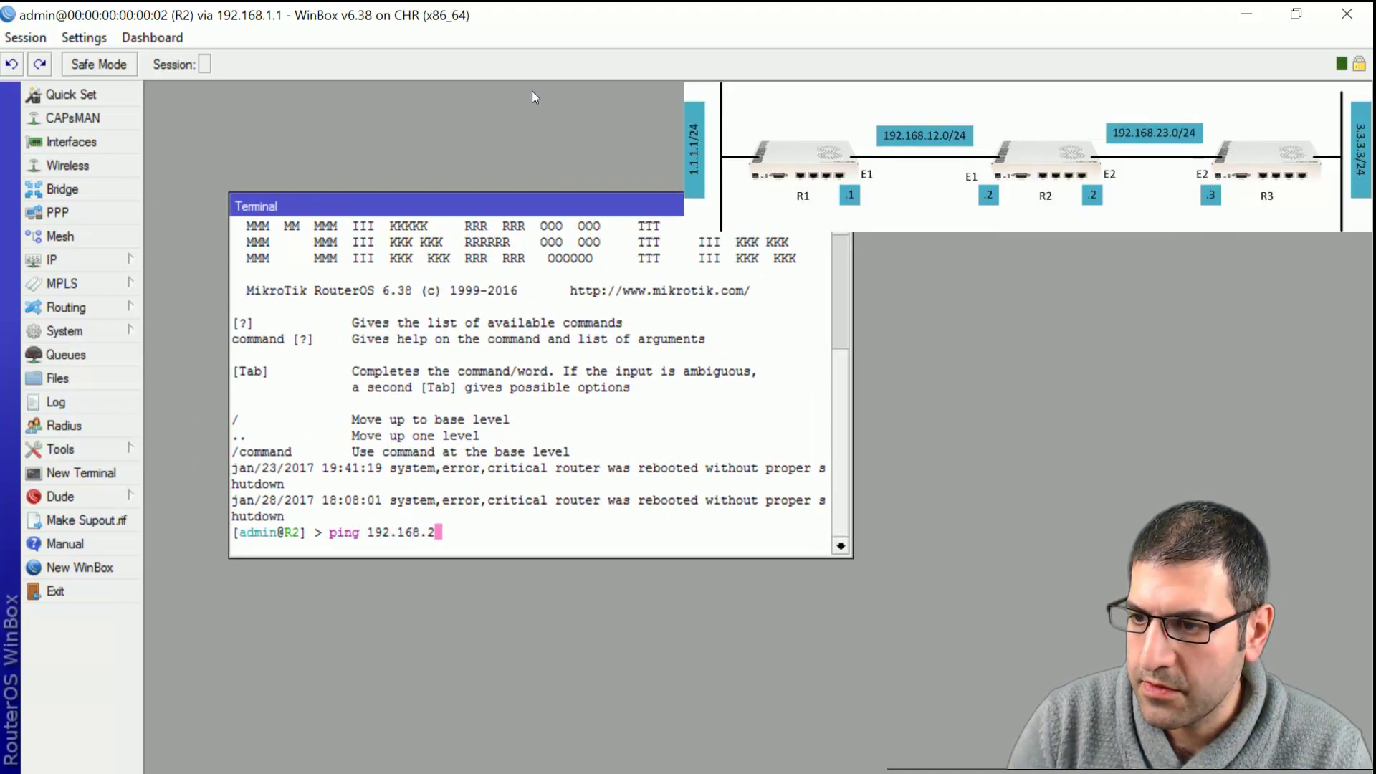
type("3.3")
key("Return")
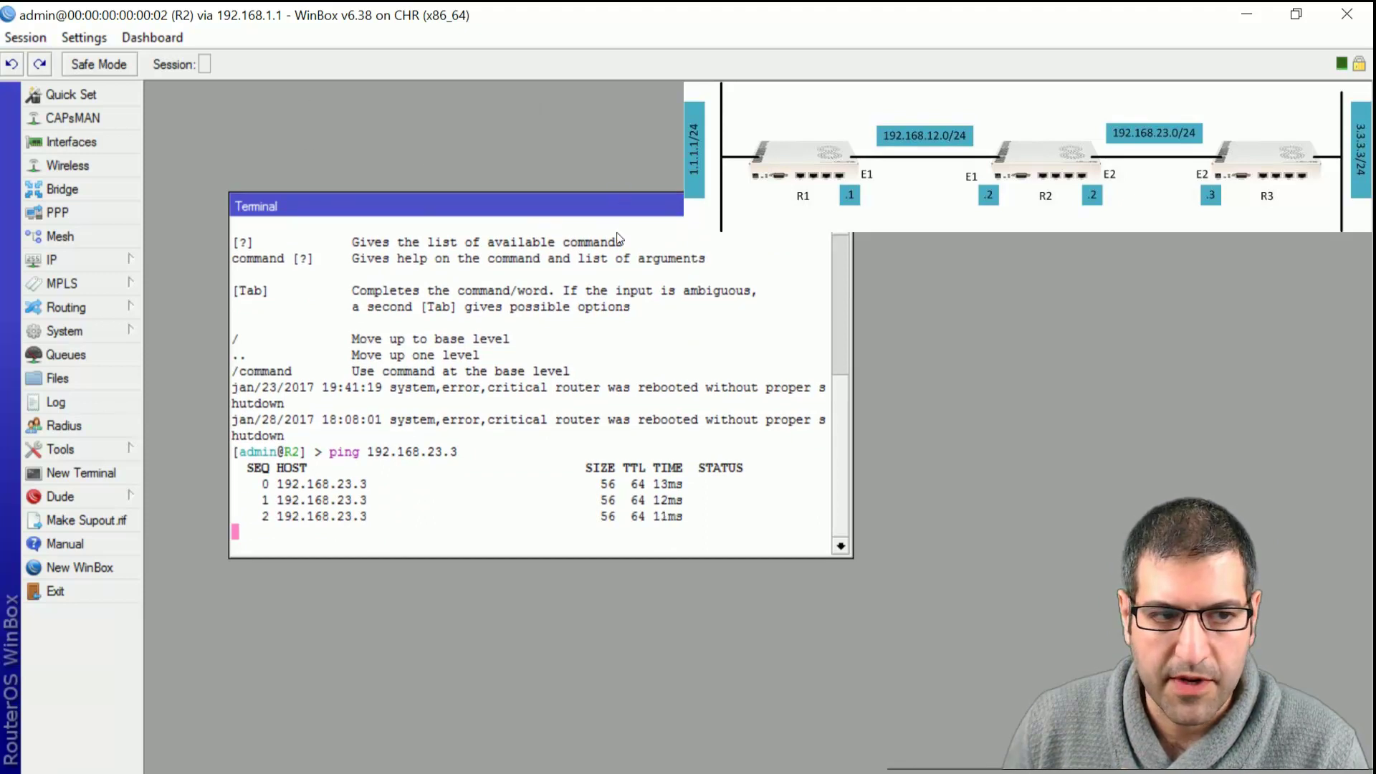
key("ctrl+c")
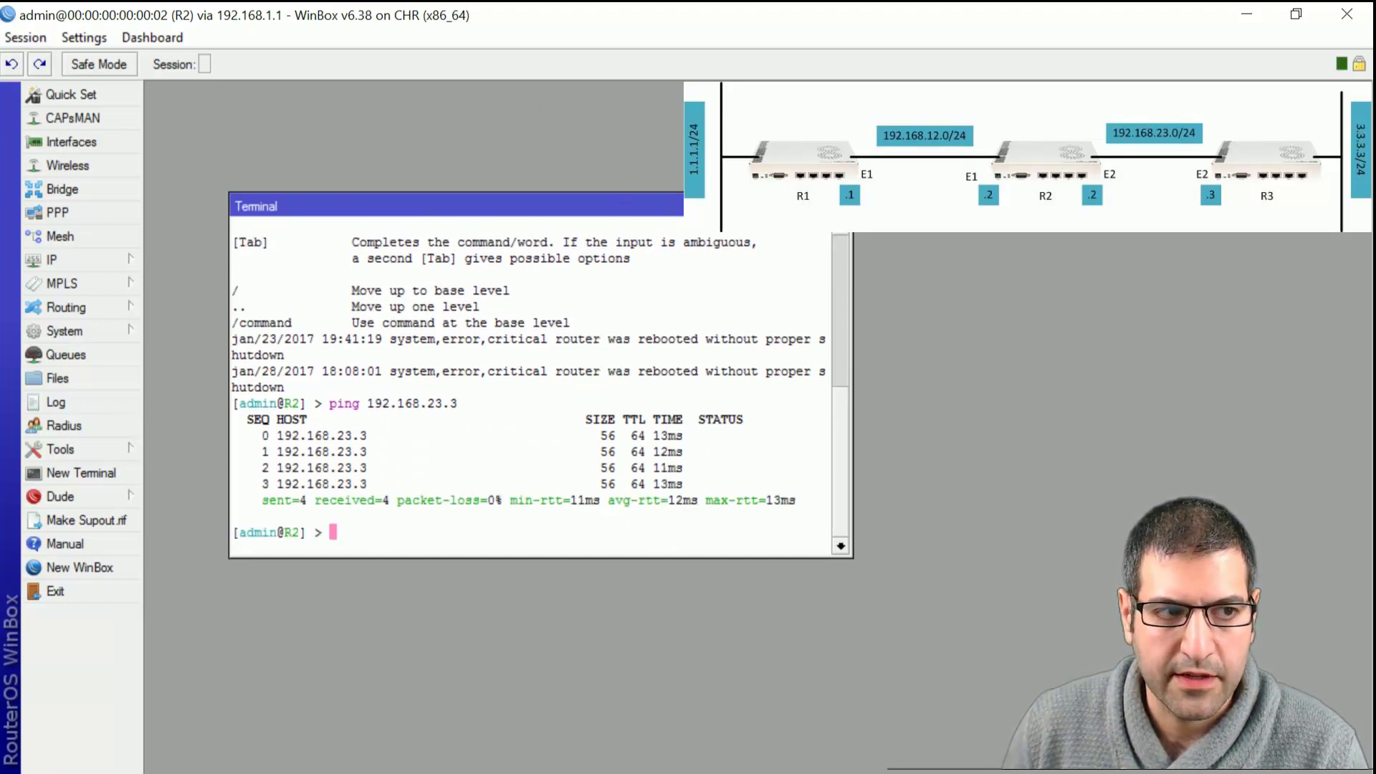
key("ctrl+d")
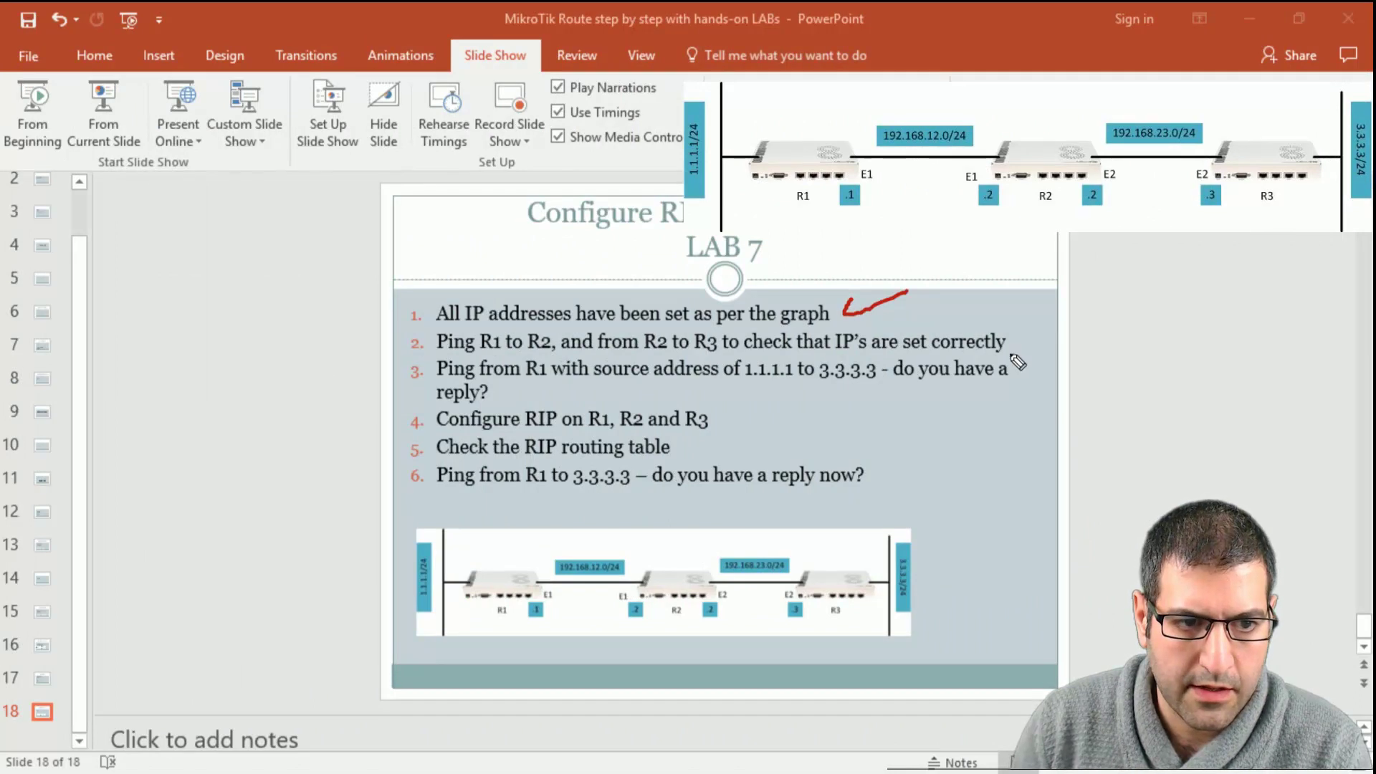
- Tick the slide's ping item and sketch red arrows on the topology from R1 to R2, R2 to R3, and 1.1.1.1 to 3.3.3.3, clearing them at the end
left_click_drag(1020, 327, 1050, 330)
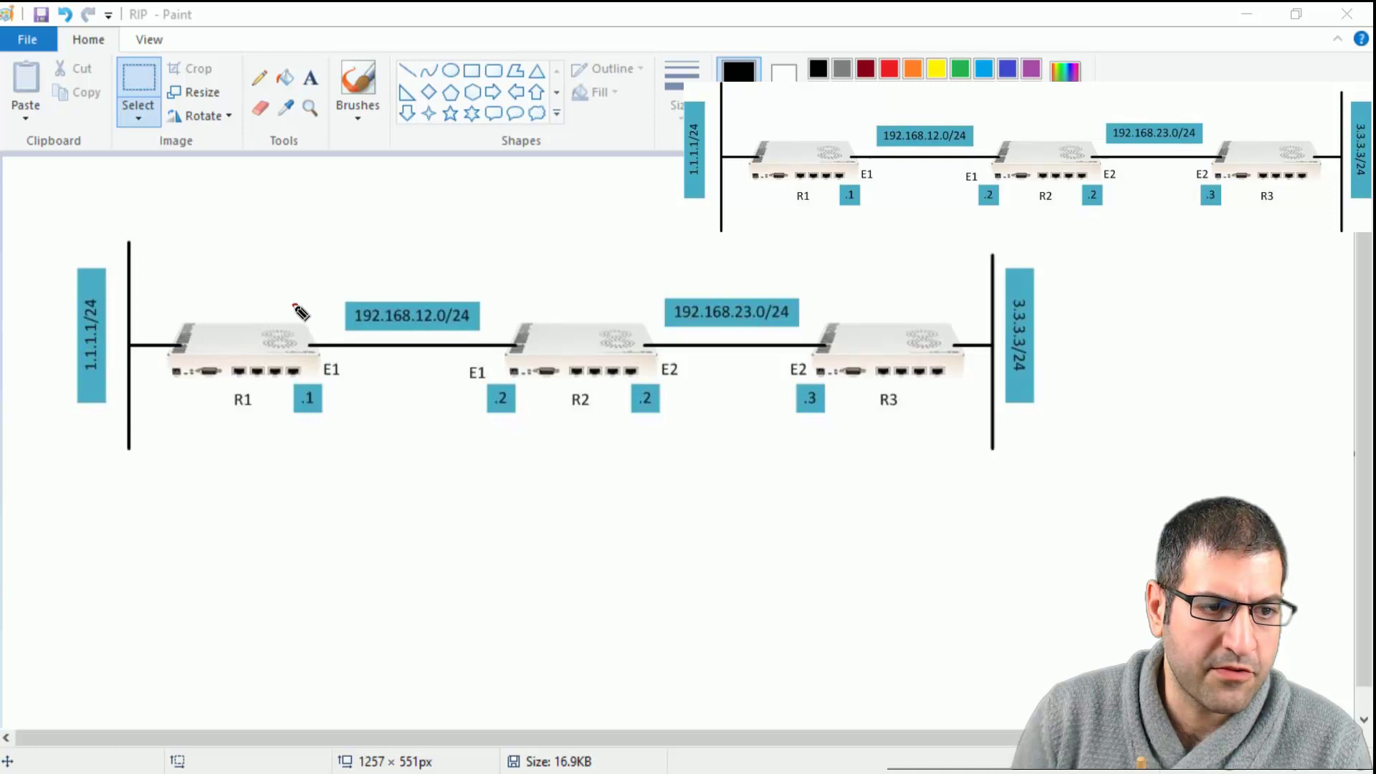
mouse_move(293, 305)
left_mouse_down()
mouse_move(455, 265)
mouse_move(505, 326)
left_mouse_up()
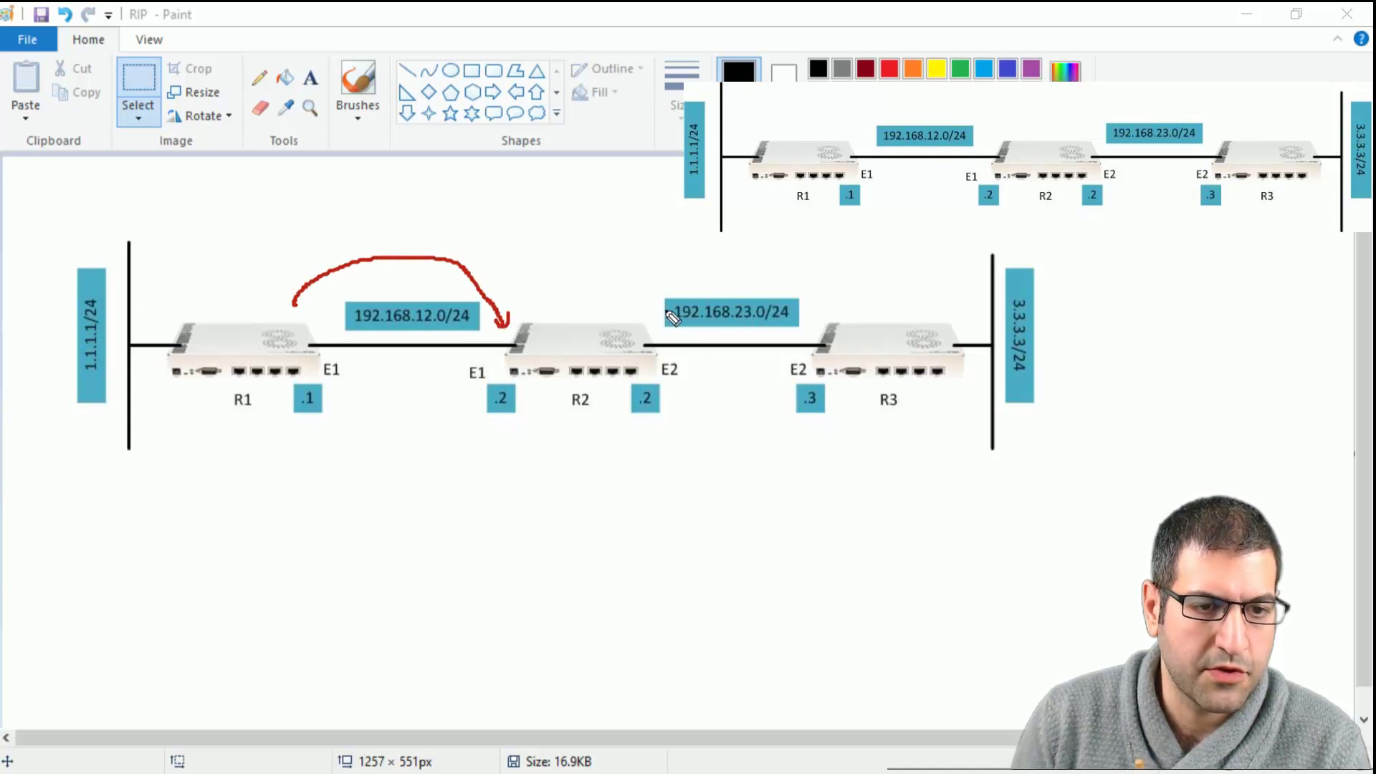
mouse_move(647, 331)
left_mouse_down()
mouse_move(752, 284)
mouse_move(810, 337)
mouse_move(817, 326)
left_mouse_up()
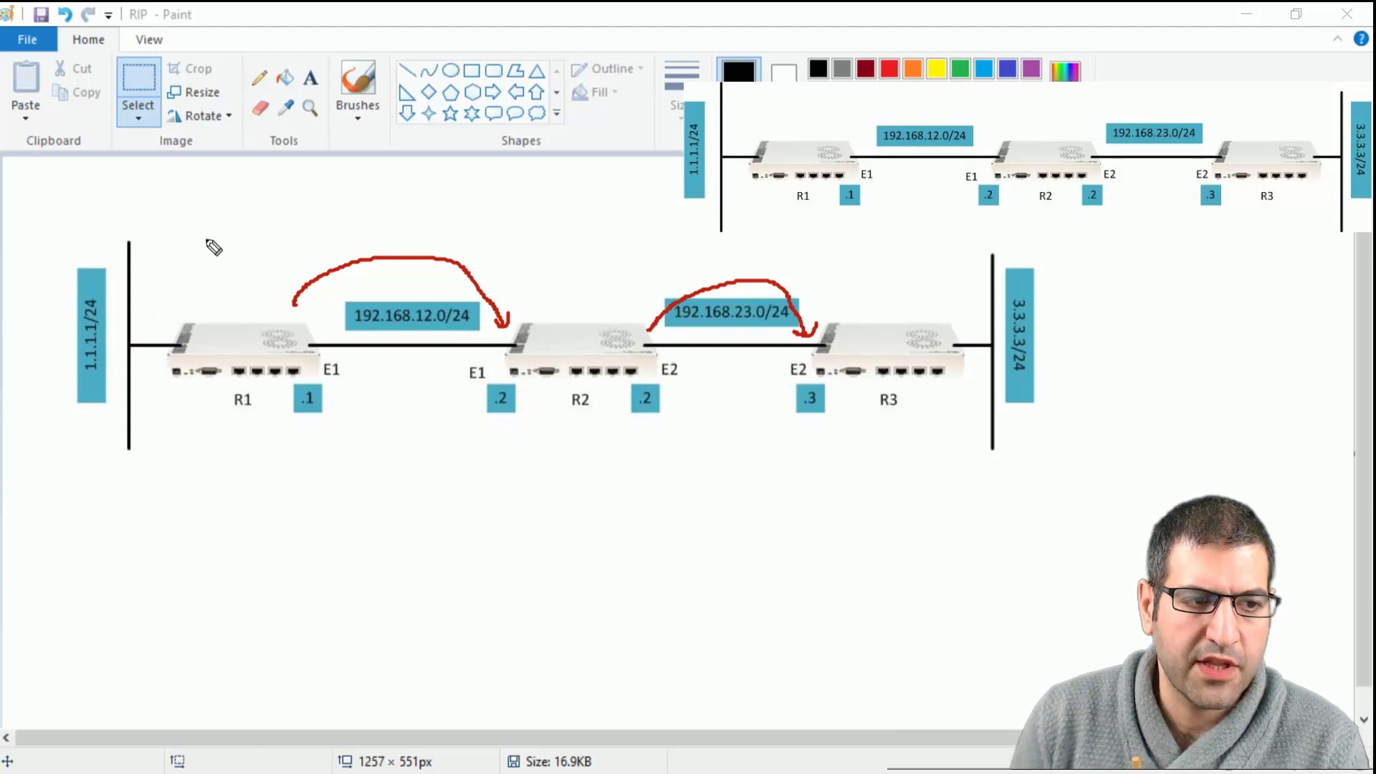
mouse_move(208, 299)
left_mouse_down()
mouse_move(405, 204)
mouse_move(731, 208)
mouse_move(817, 244)
mouse_move(952, 267)
mouse_move(955, 286)
left_mouse_up()
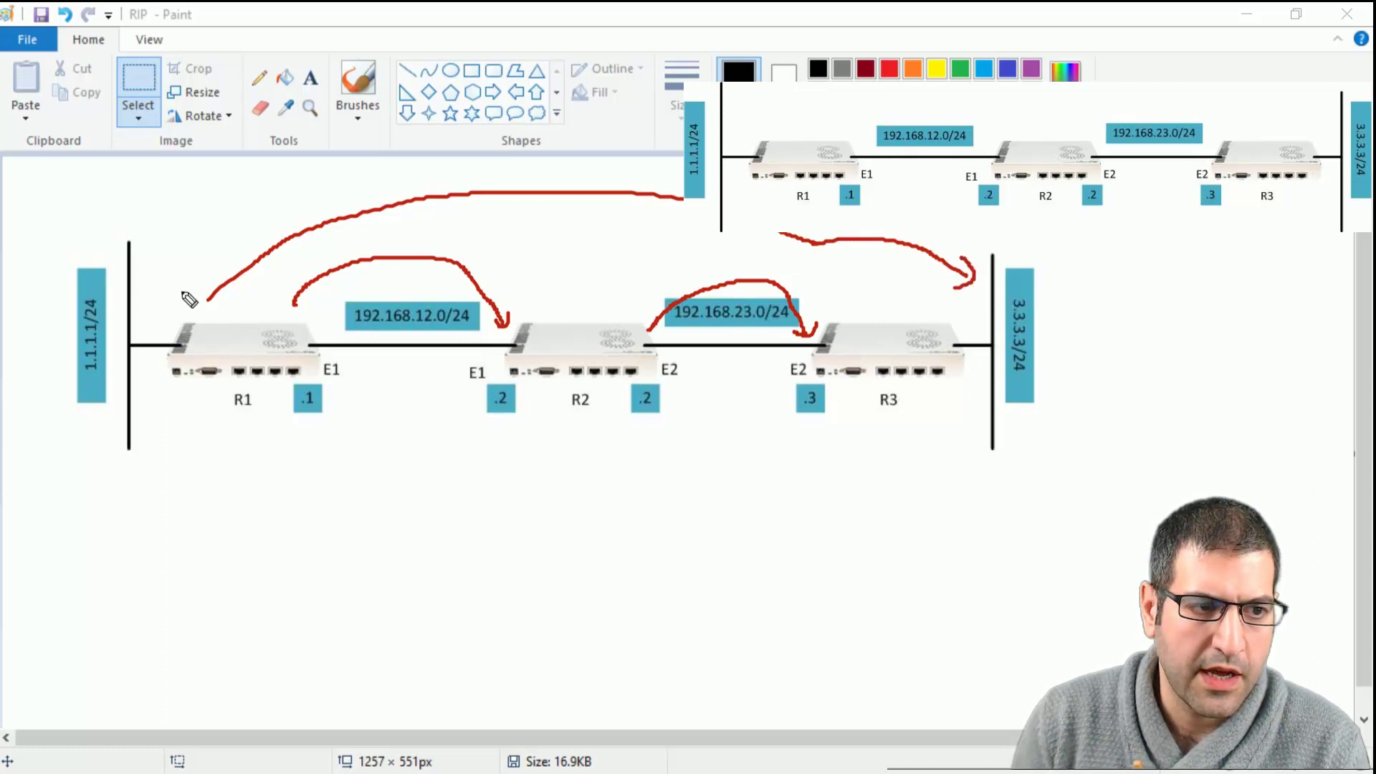
mouse_move(210, 301)
left_mouse_down()
mouse_move(175, 341)
mouse_move(121, 329)
left_mouse_up()
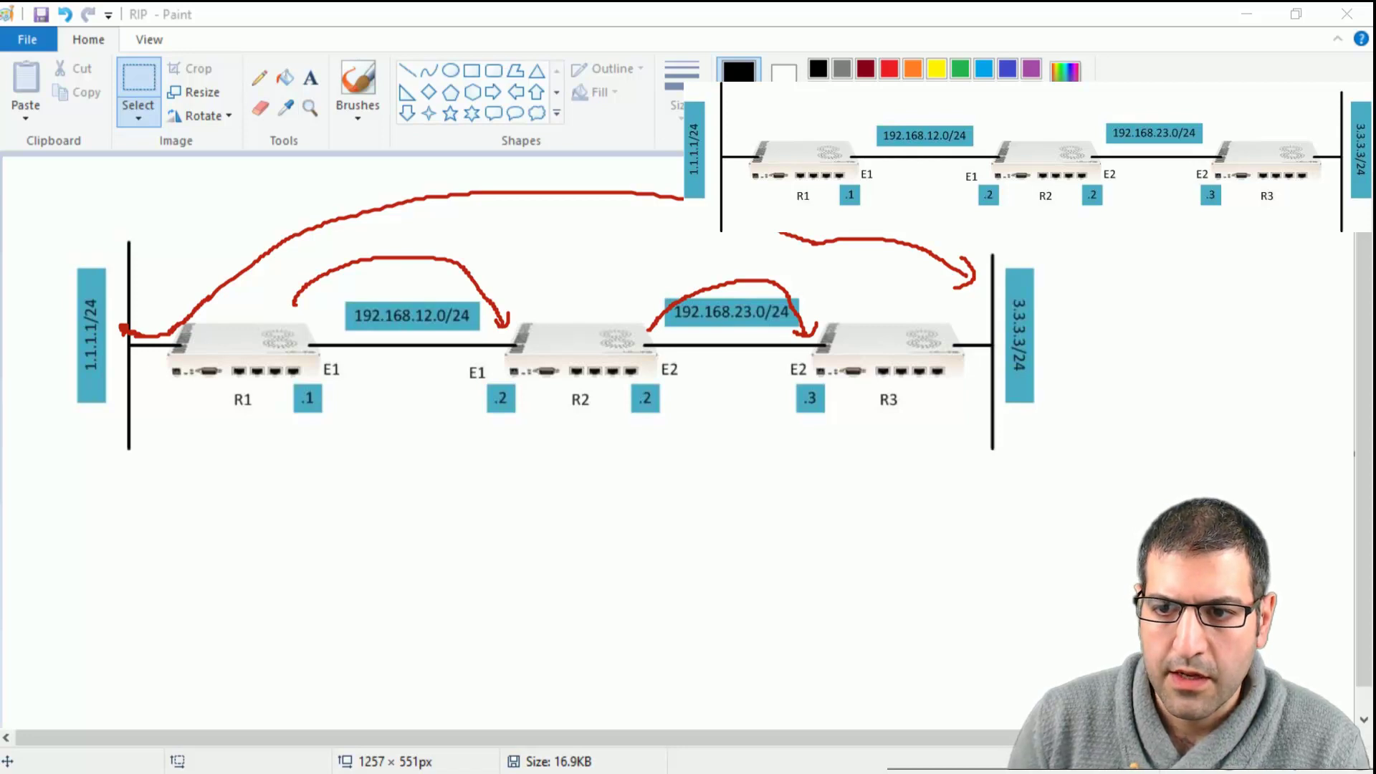
key("Escape")
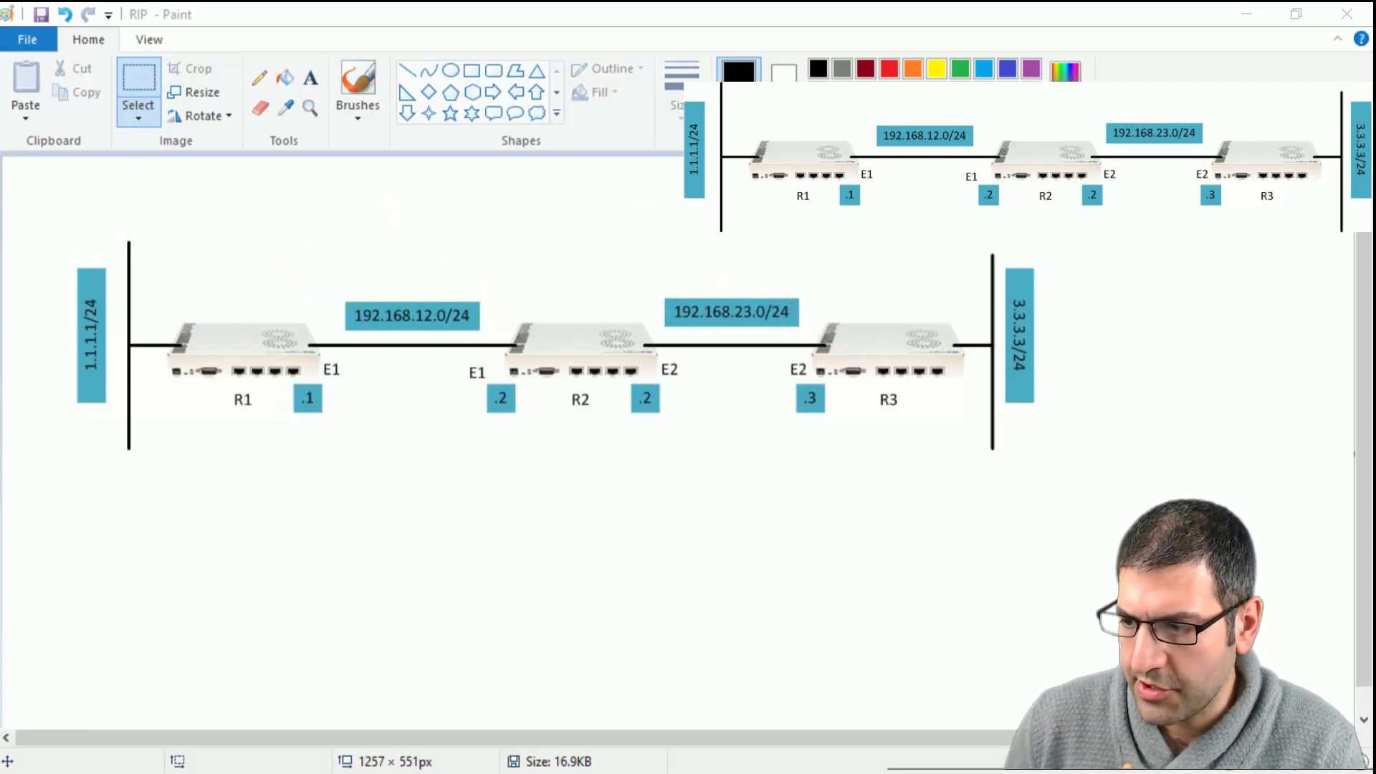
- Switch to R1's WinBox session, ping 3.3.3.3 with src-address=1.1.1.1 from a new terminal, stop it, and close the terminal
key("alt+Tab")
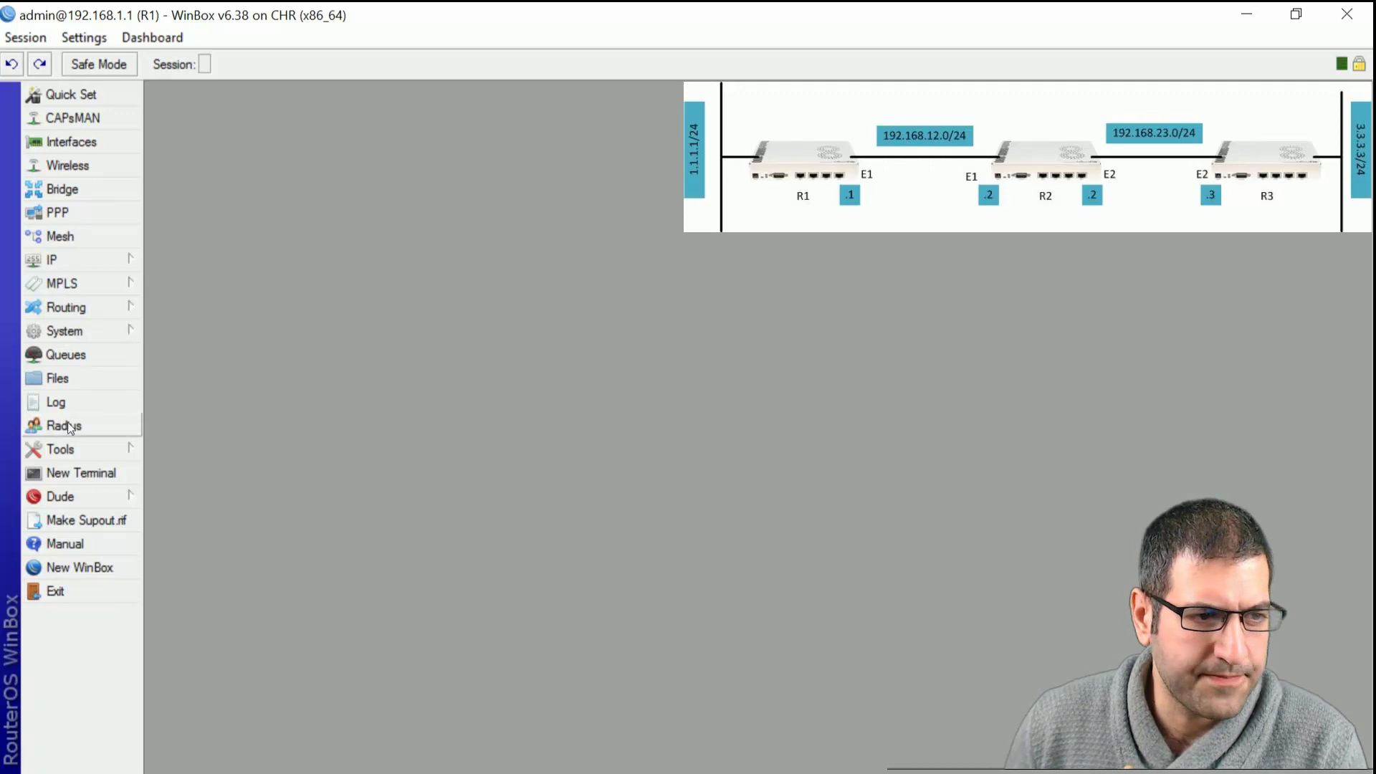
left_click(107, 471)
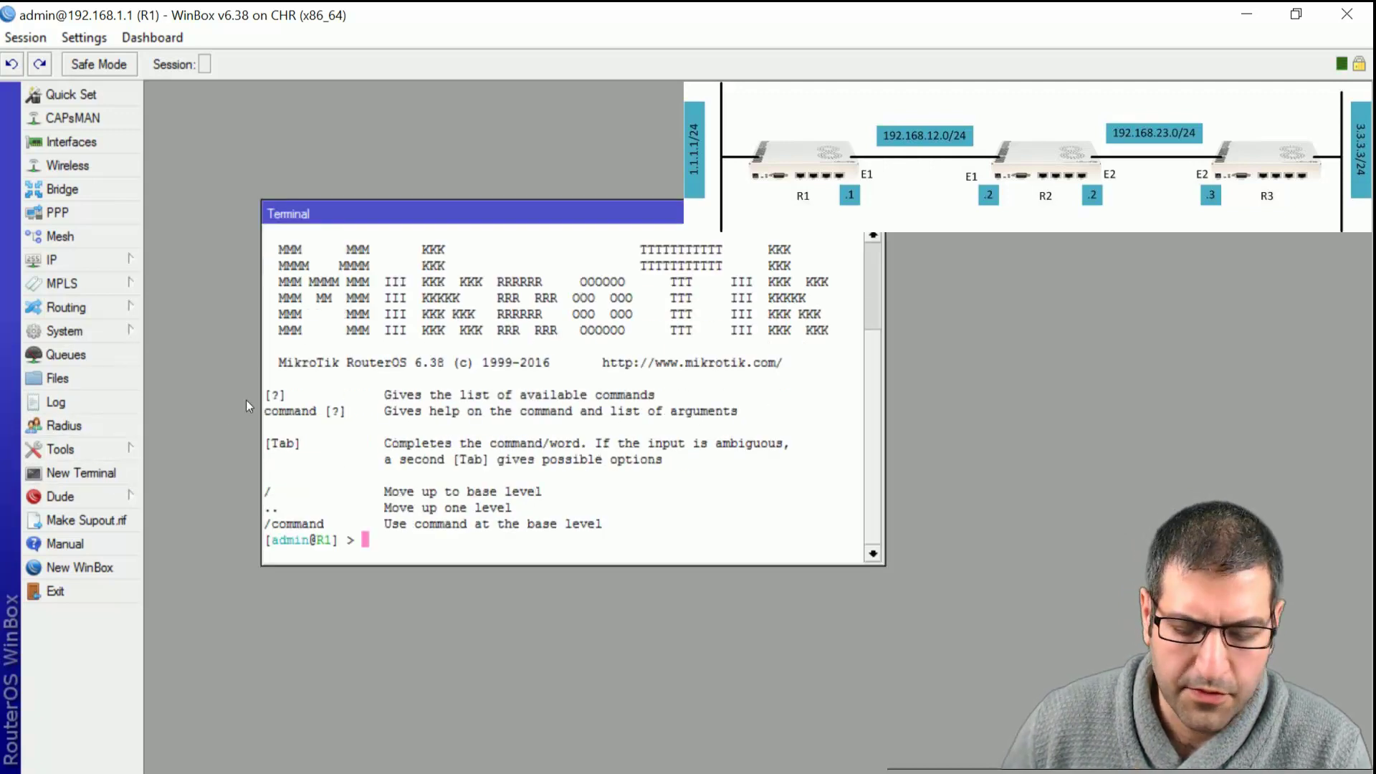
type("ping ")
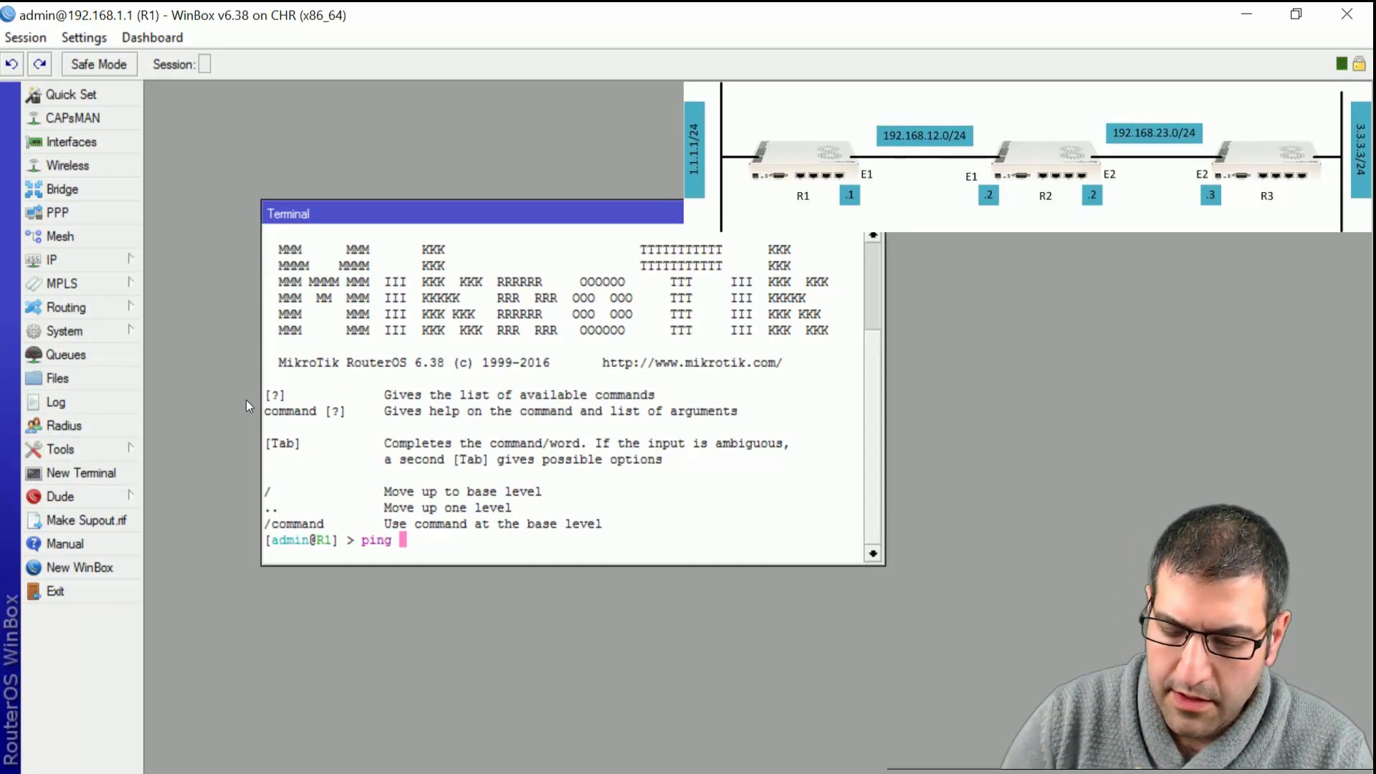
type("3.3.3")
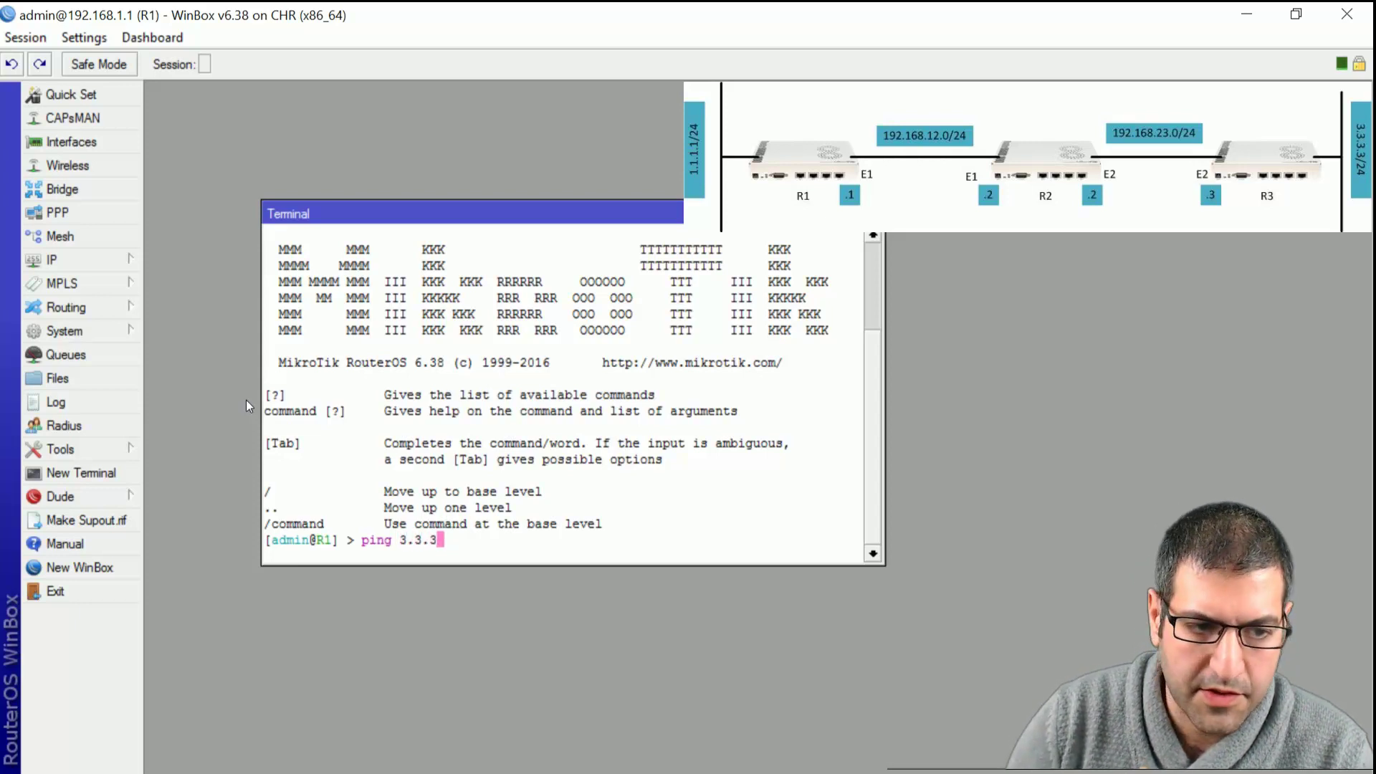
type(".")
key("BackSpace")
type("3 src-address=")
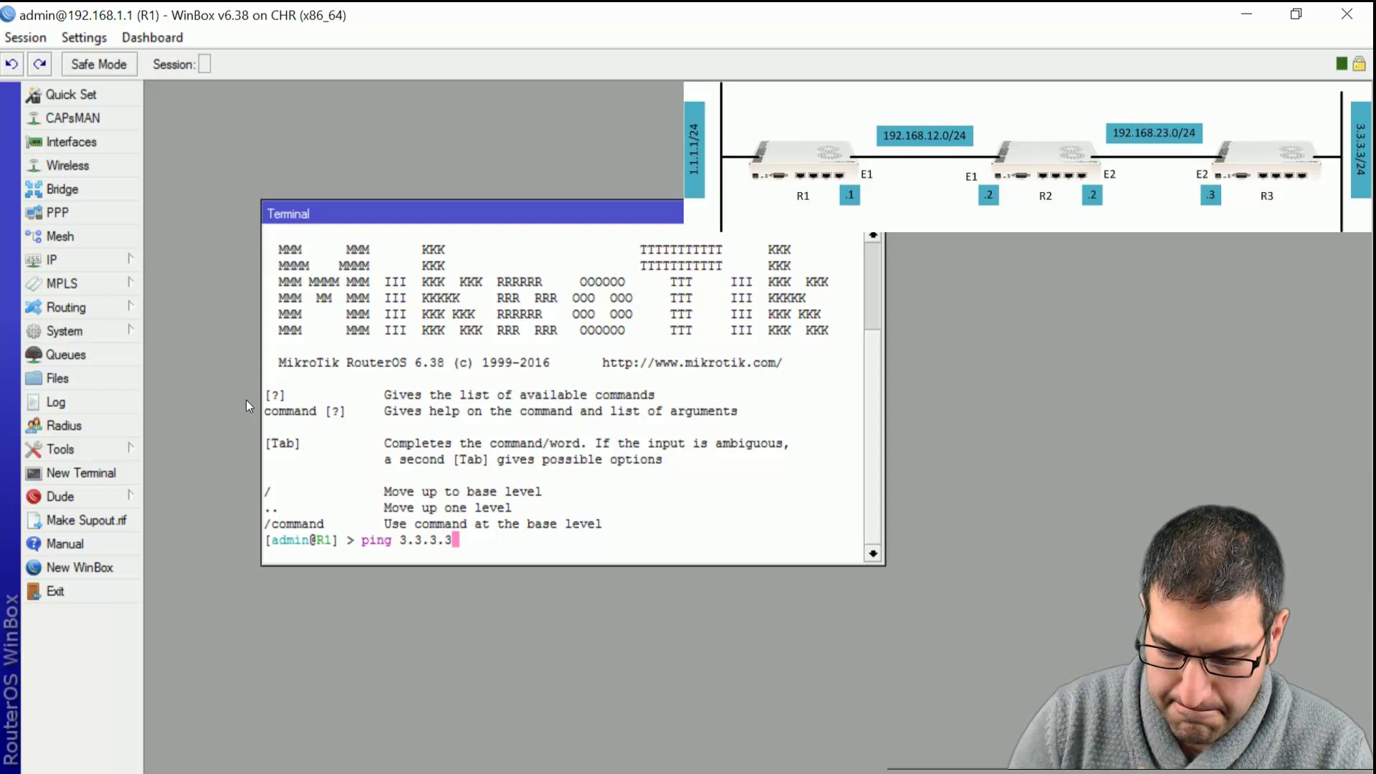
type("1.1.1.1")
key("Return")
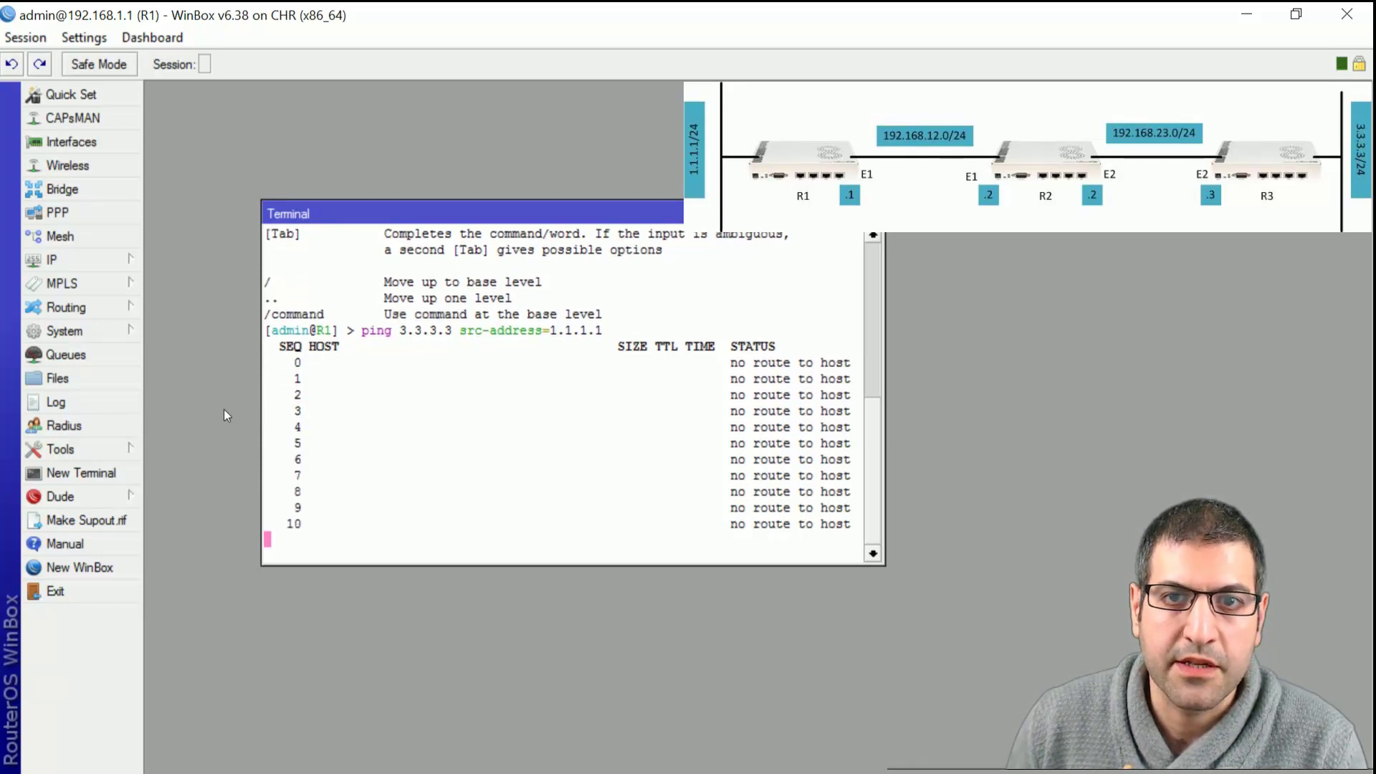
key("ctrl+c")
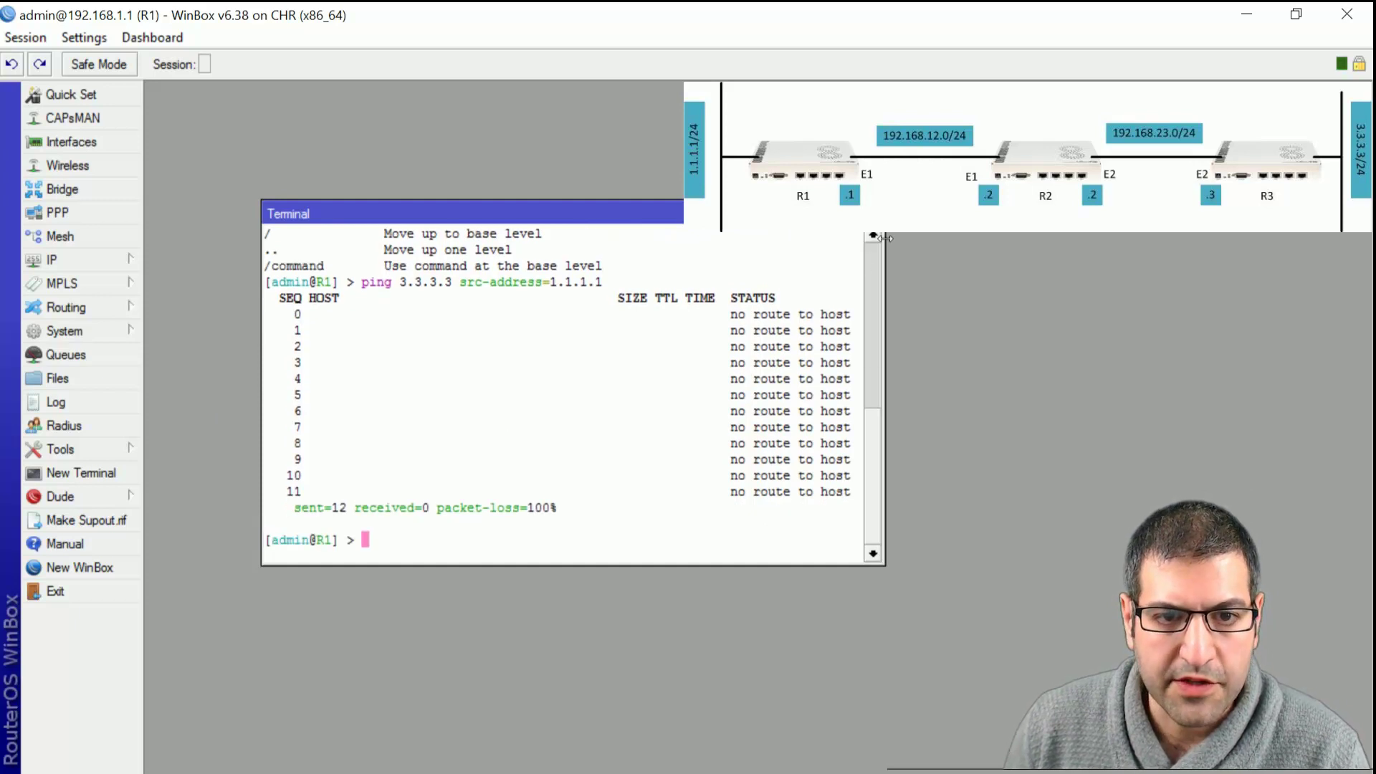
left_click(879, 214)
- Open R1's IP route list and examine the entries for 1.1.1.0/24 and 192.168.12.0/24
left_click(73, 264)
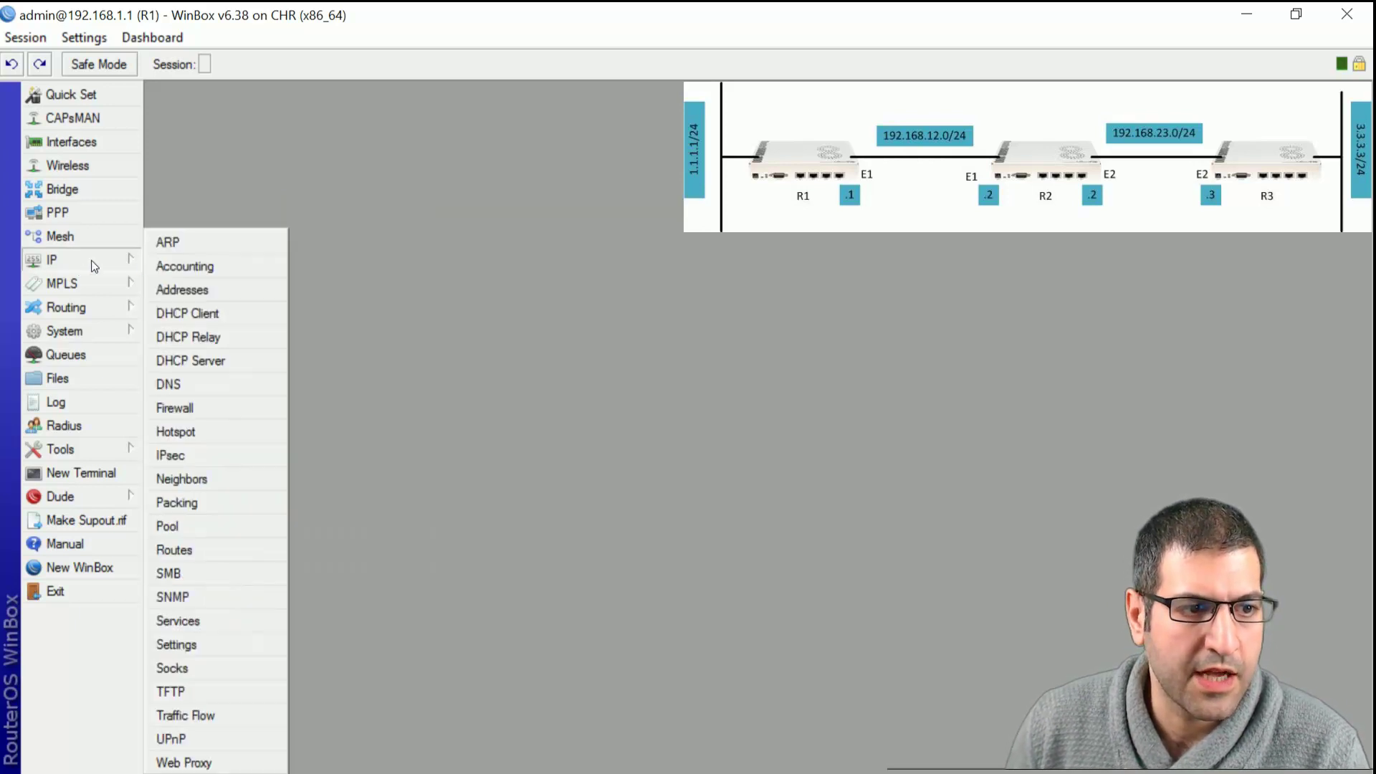
left_click(242, 547)
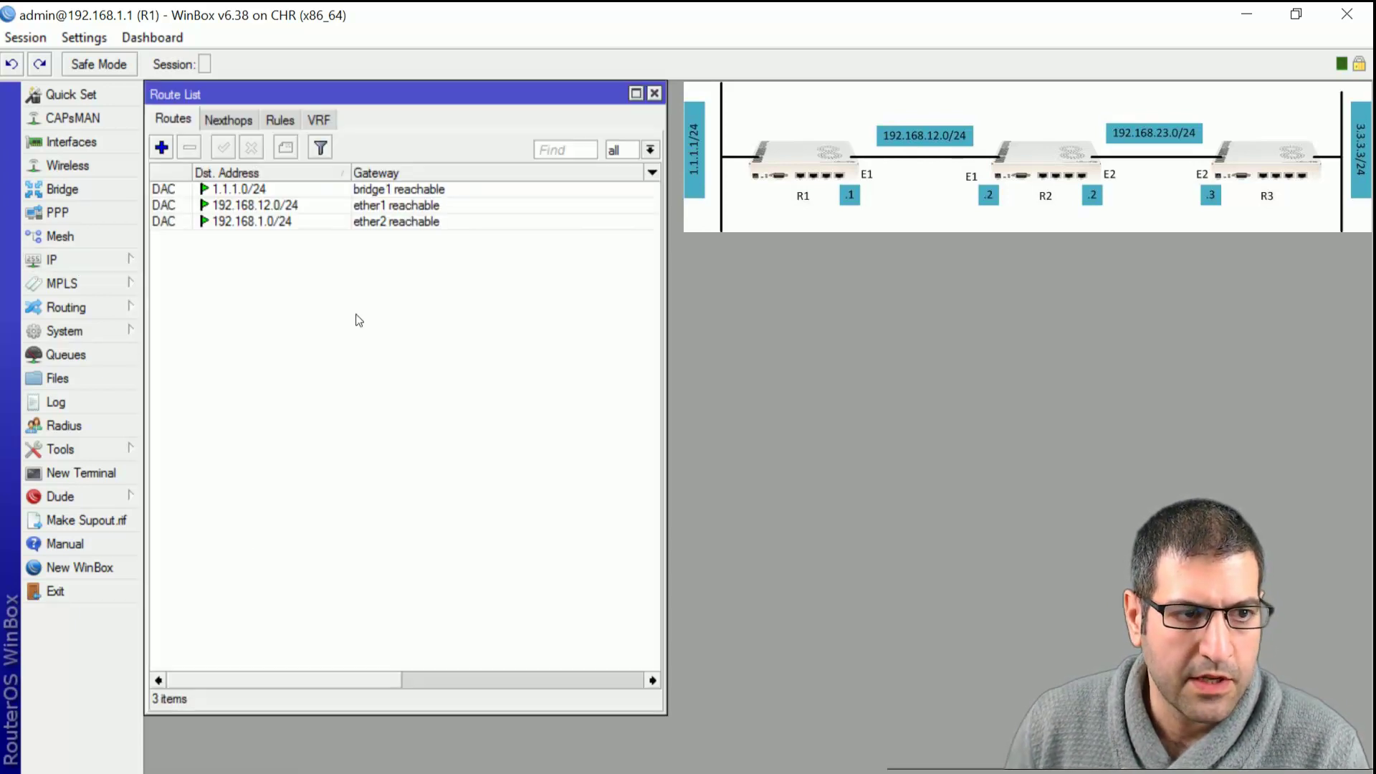
left_click_drag(413, 95, 473, 101)
left_click(220, 203)
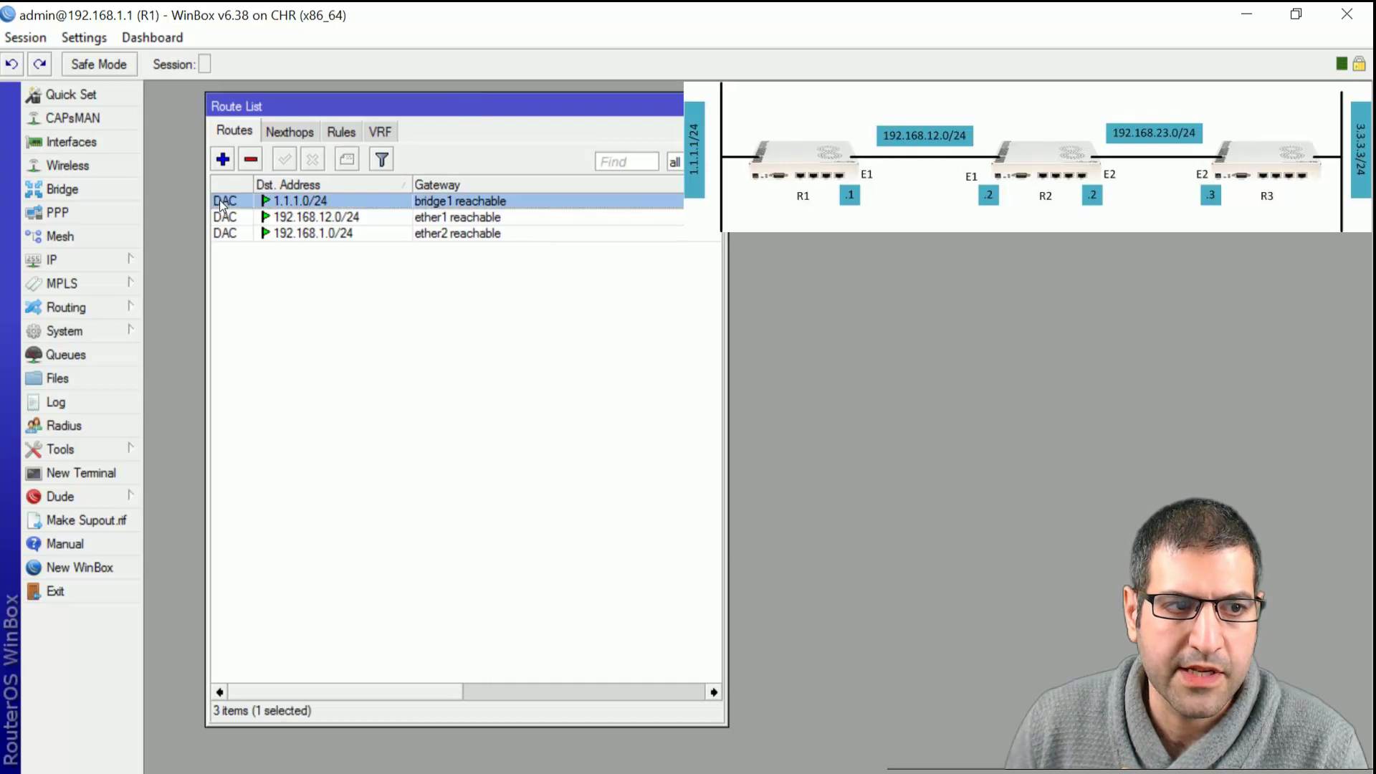
mouse_move(219, 199)
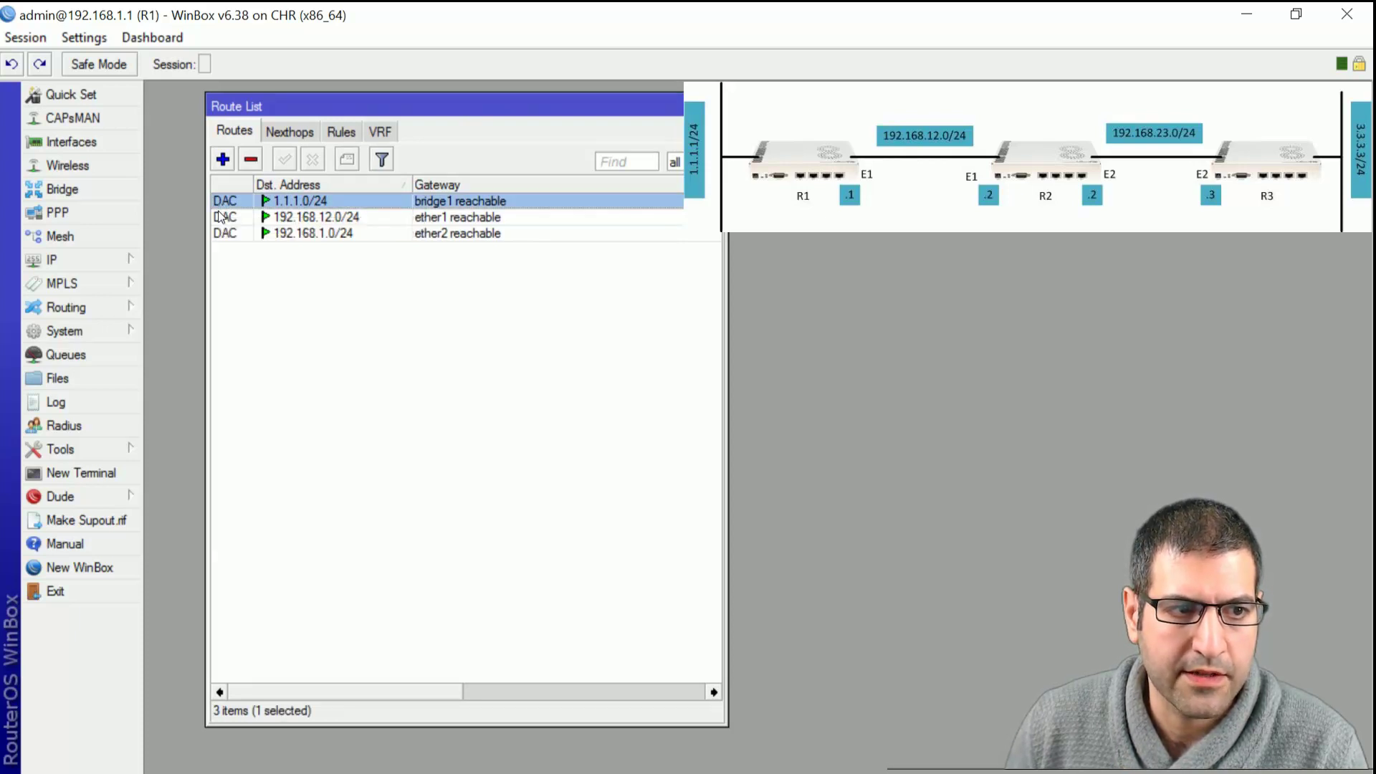
left_click(222, 218)
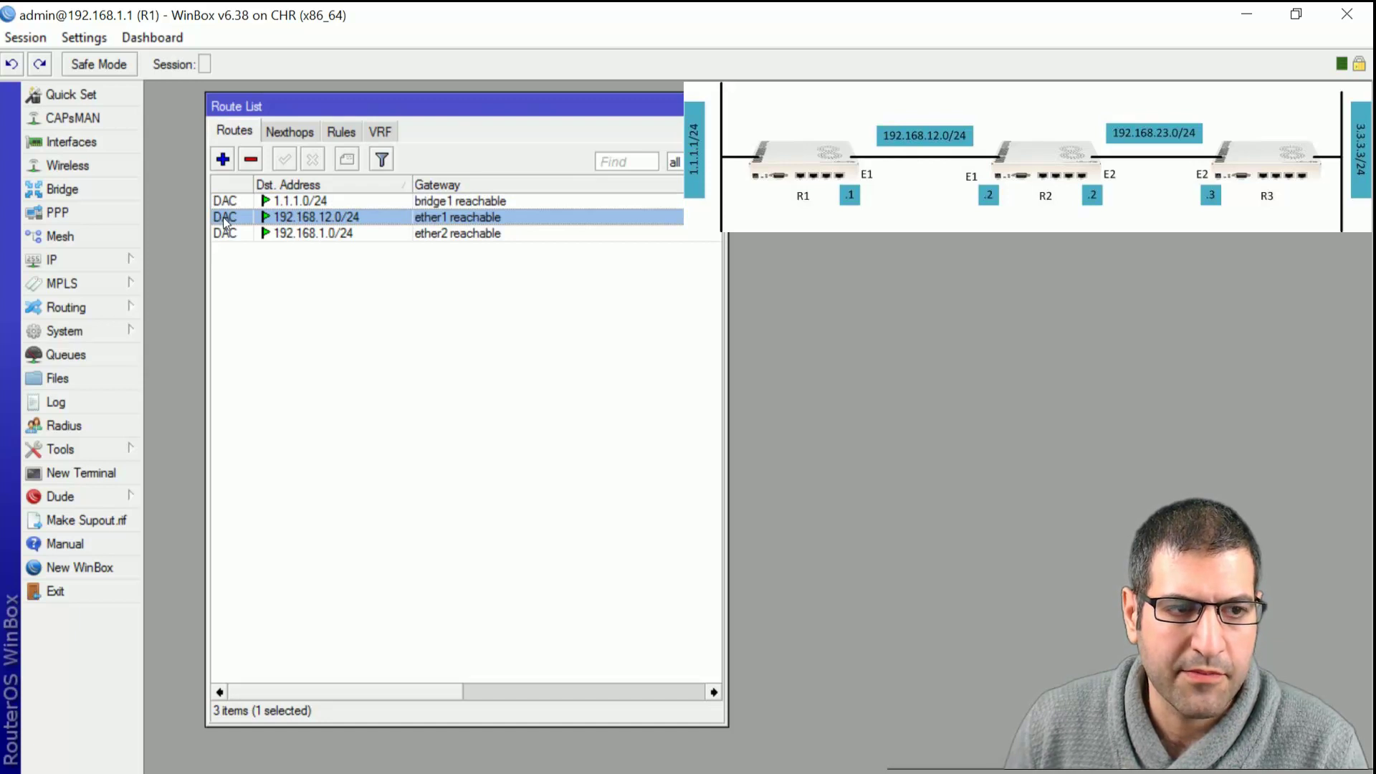
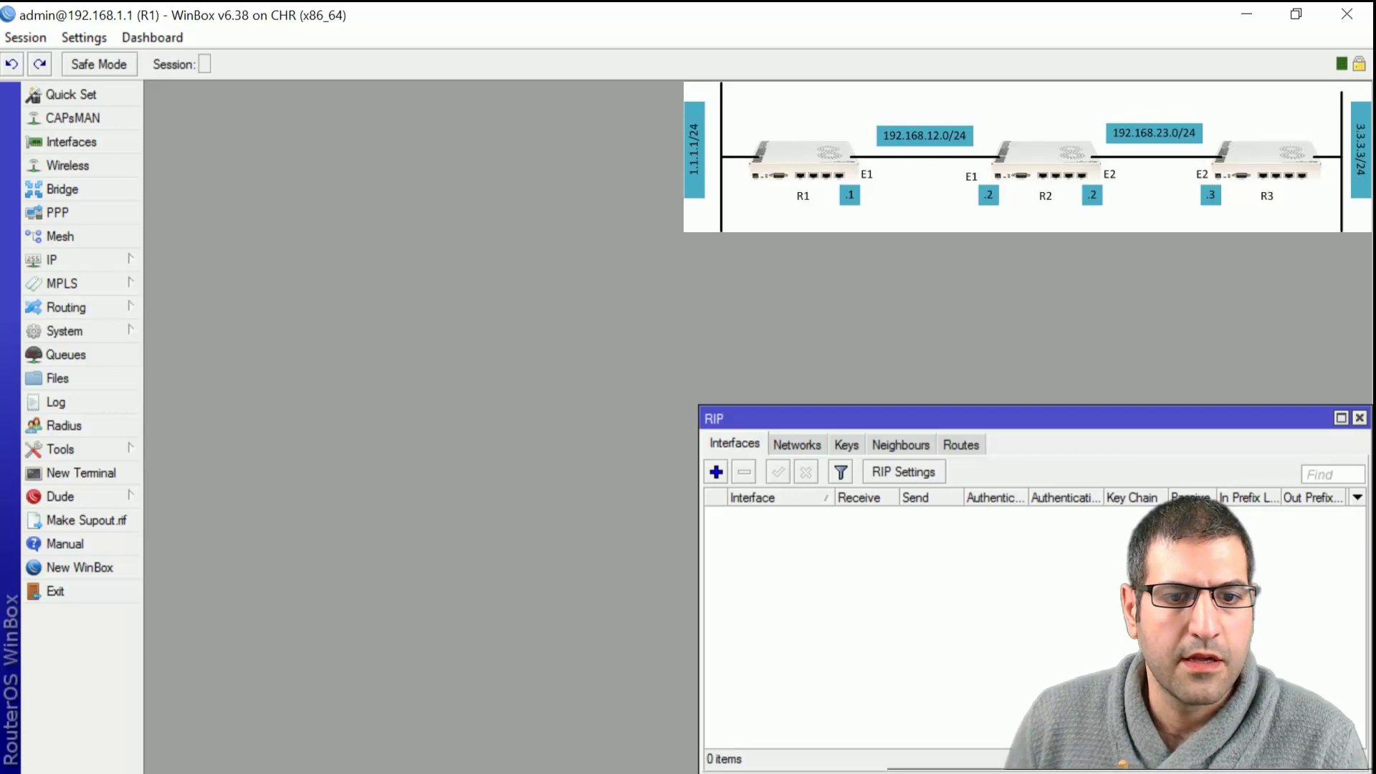
- Add 1.1.1.0/24 as a RIP network on R1
left_click_drag(1006, 411, 535, 158)
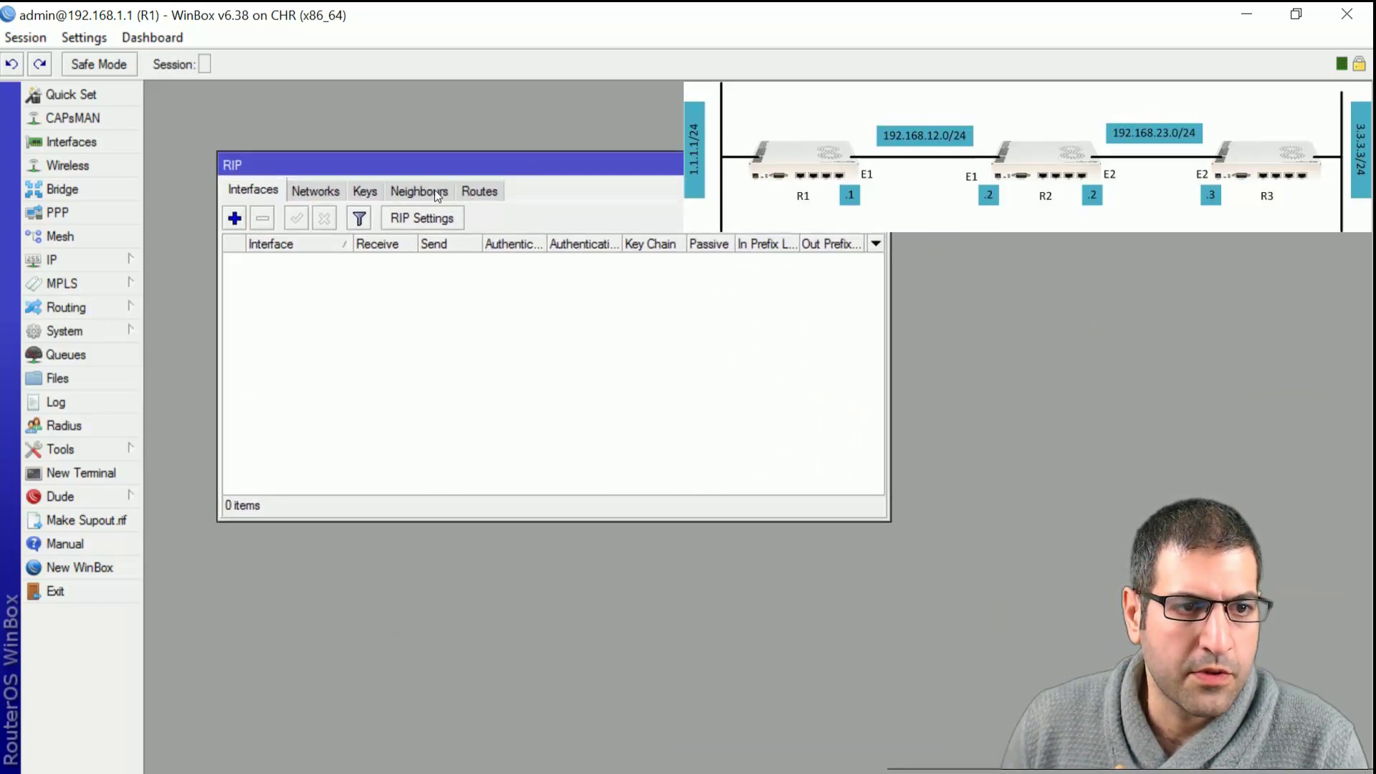
left_click(333, 195)
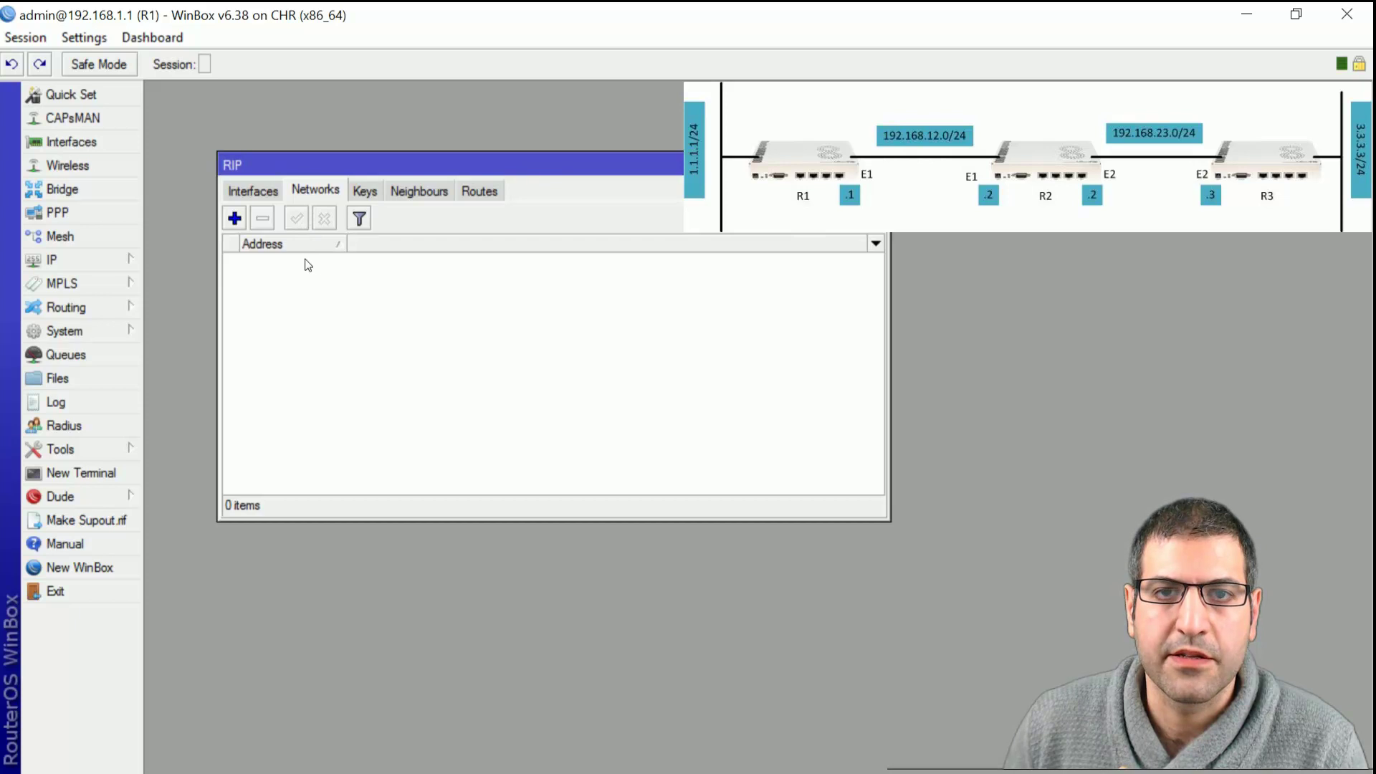
left_click(234, 218)
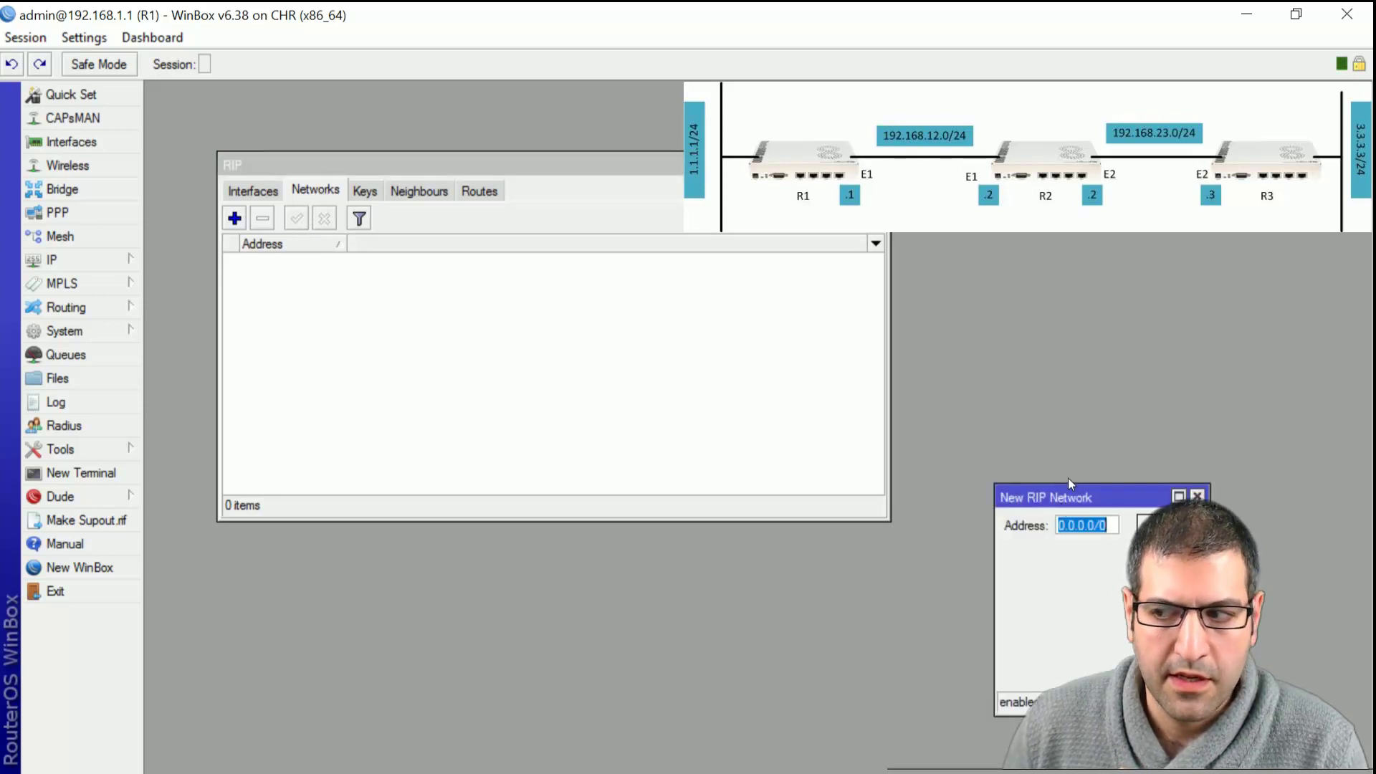
left_click_drag(1028, 495, 491, 285)
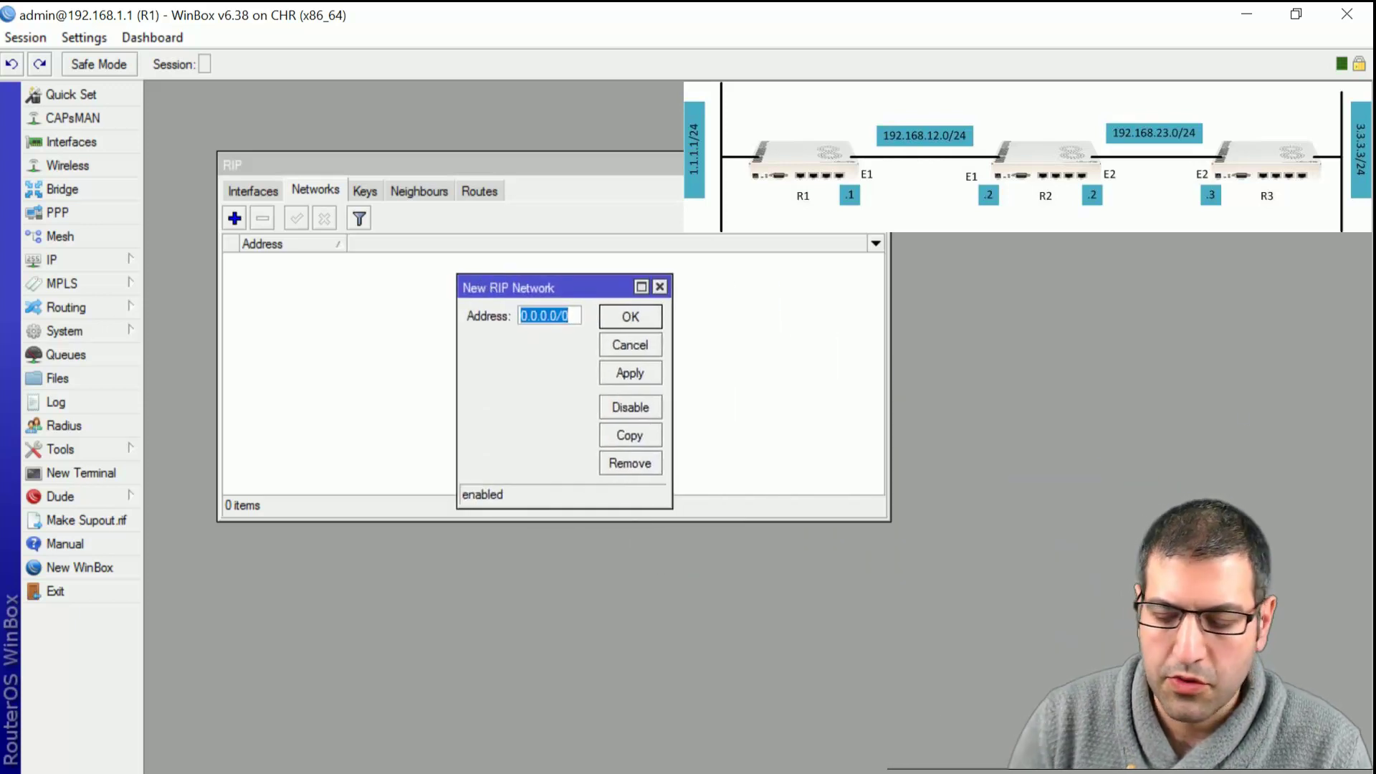
type("1.1.1.0/24")
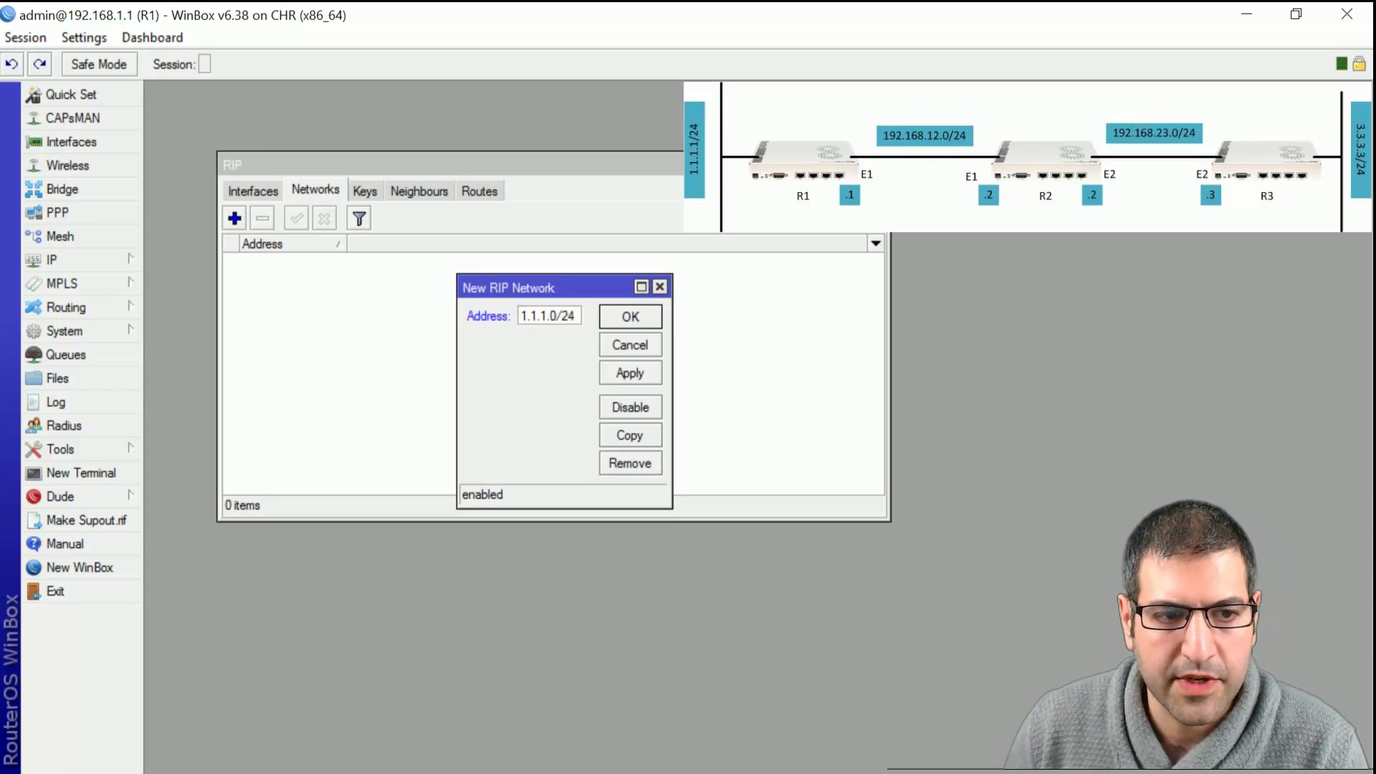
left_click(625, 308)
- Add 192.168.12.0/24 as a second RIP network on R1
left_click(235, 217)
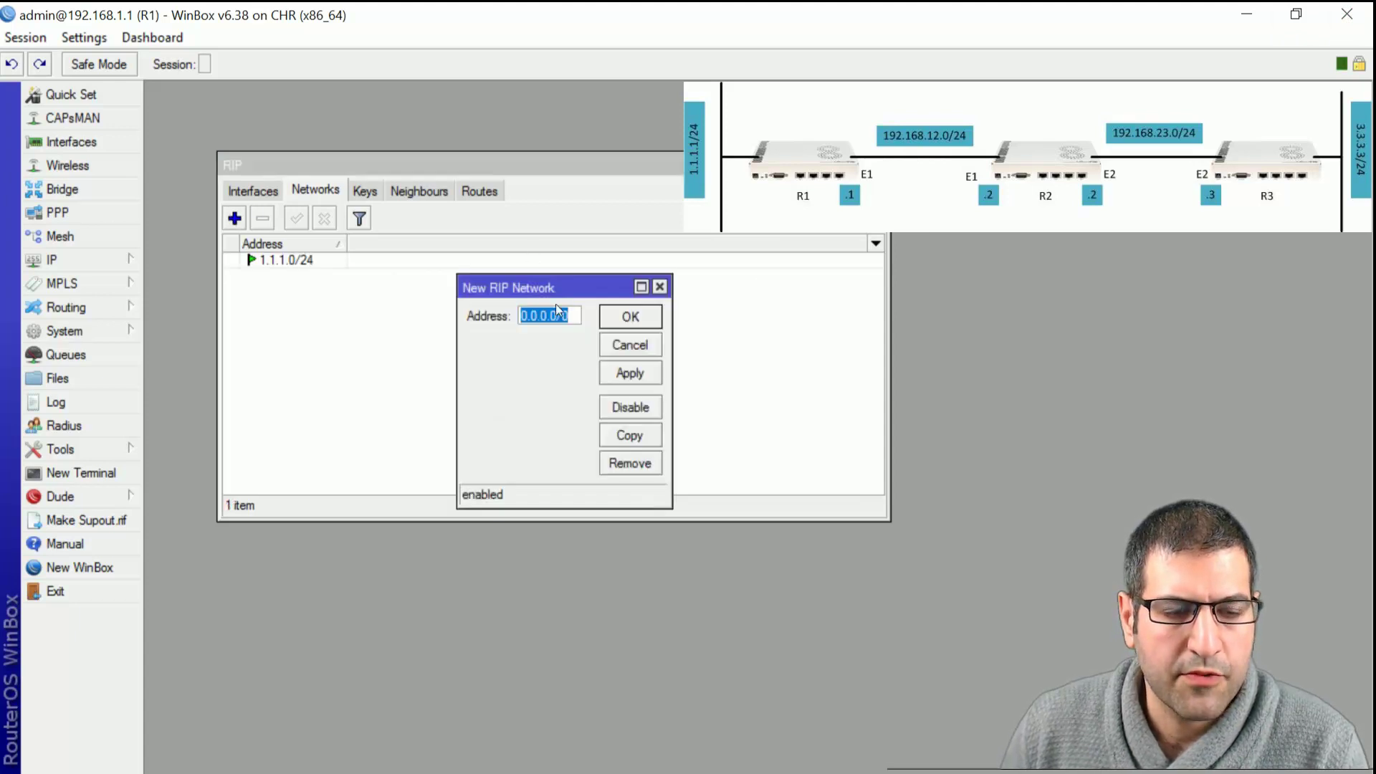
type("192.168.12.0")
type("/24")
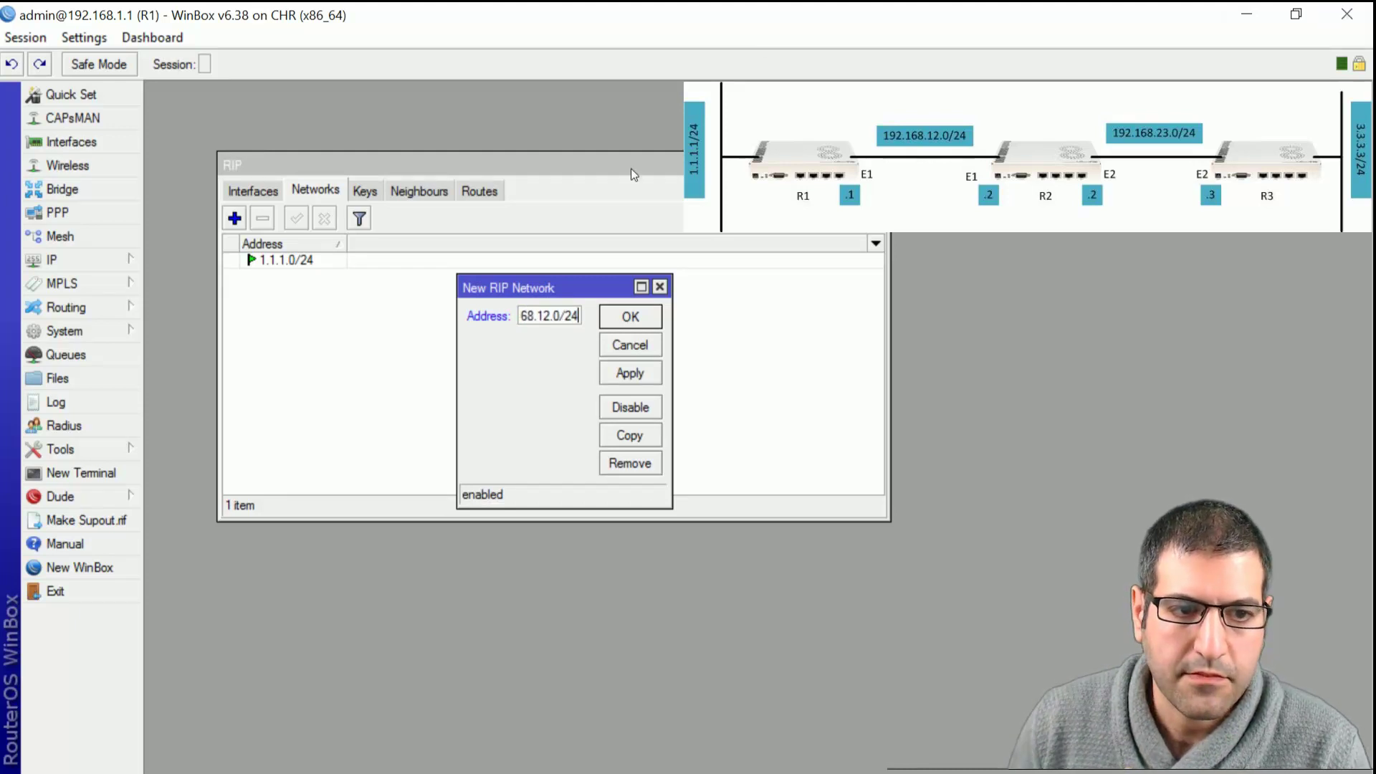
left_click(630, 318)
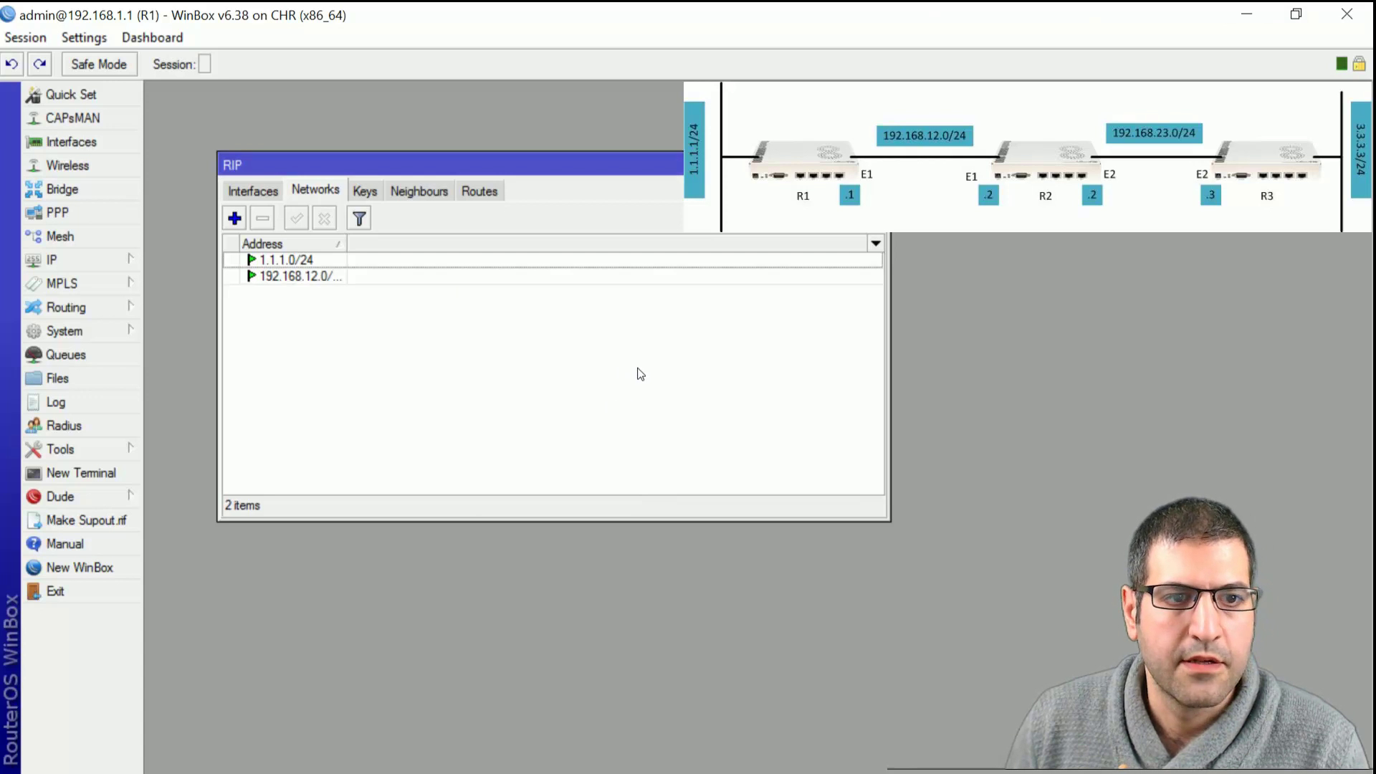
- Examine R1's RIP routes and RIP interface list, close the RIP window, and switch to R2's WinBox session
left_click(483, 193)
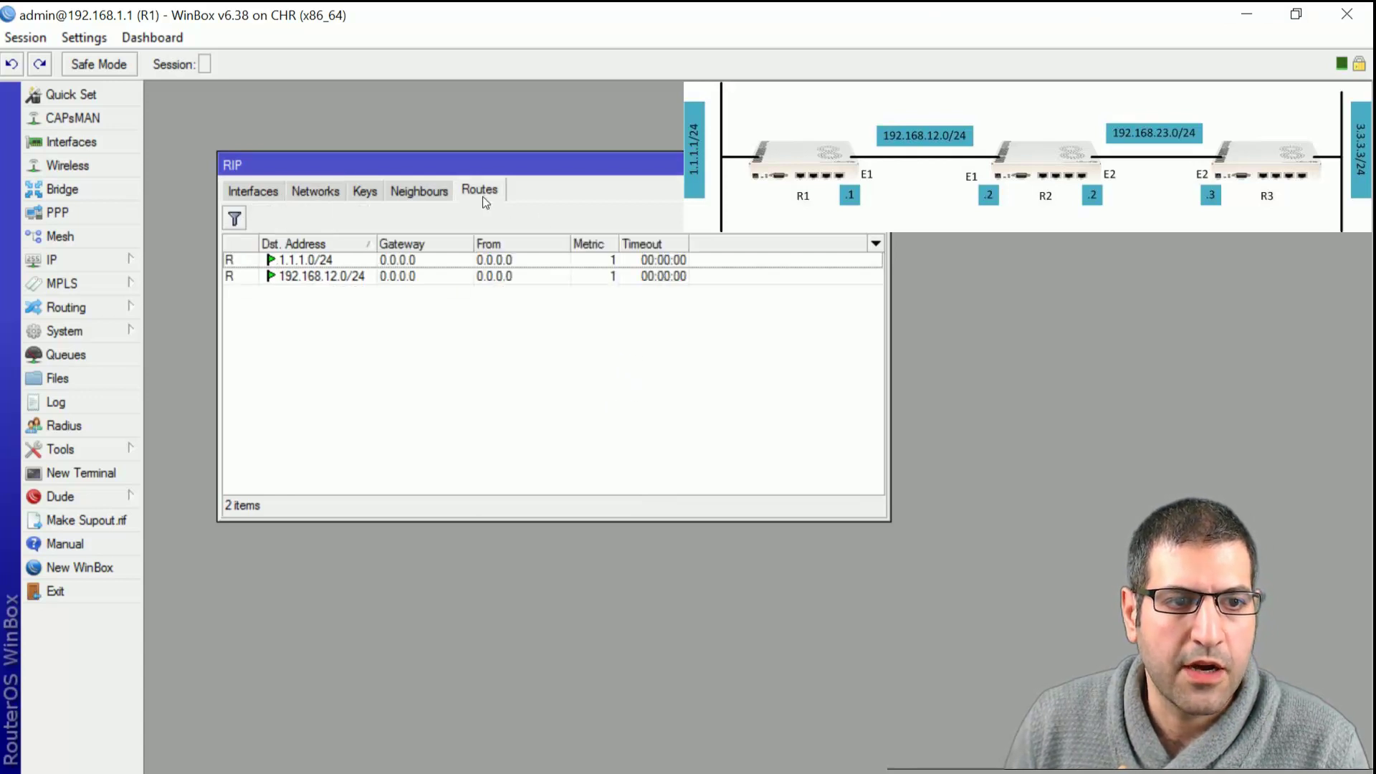
left_click(361, 260)
left_click(273, 281)
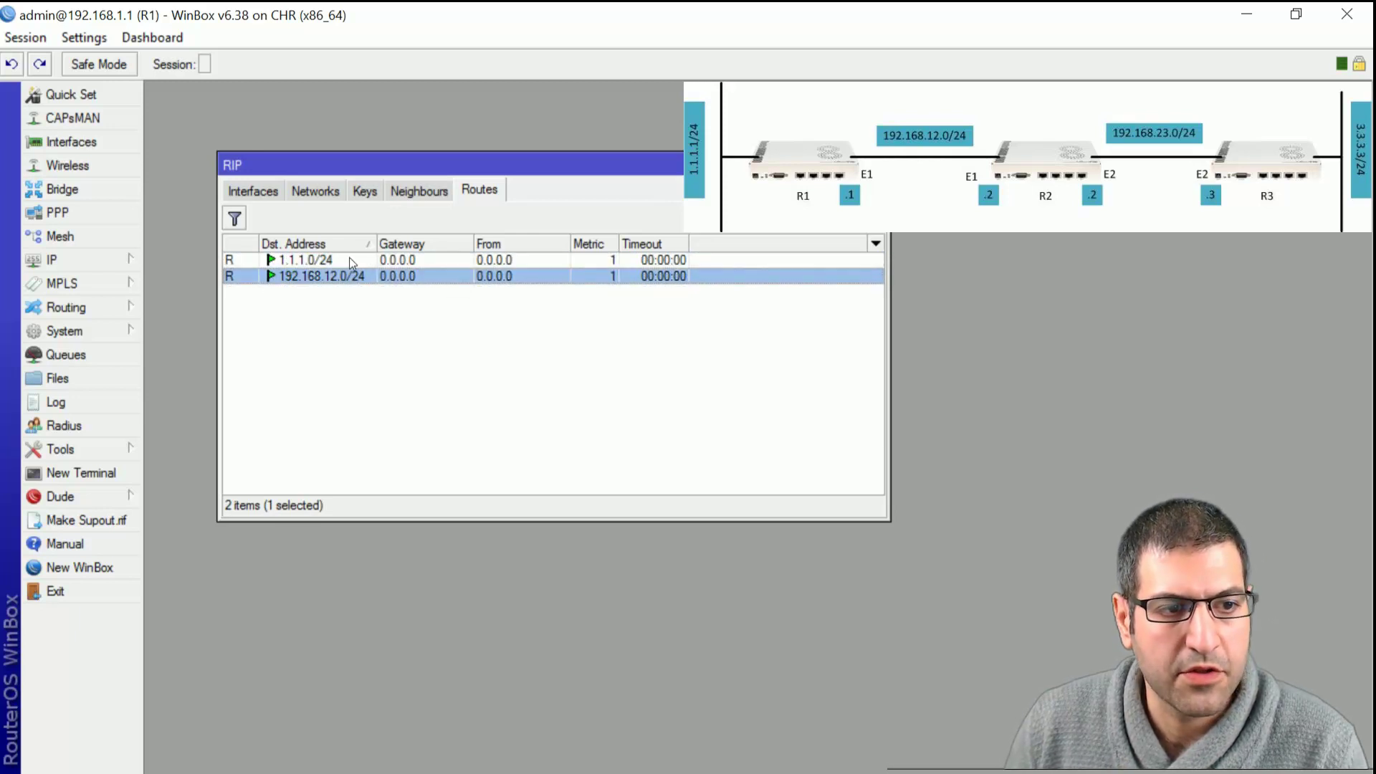
left_click(316, 196)
left_click(276, 193)
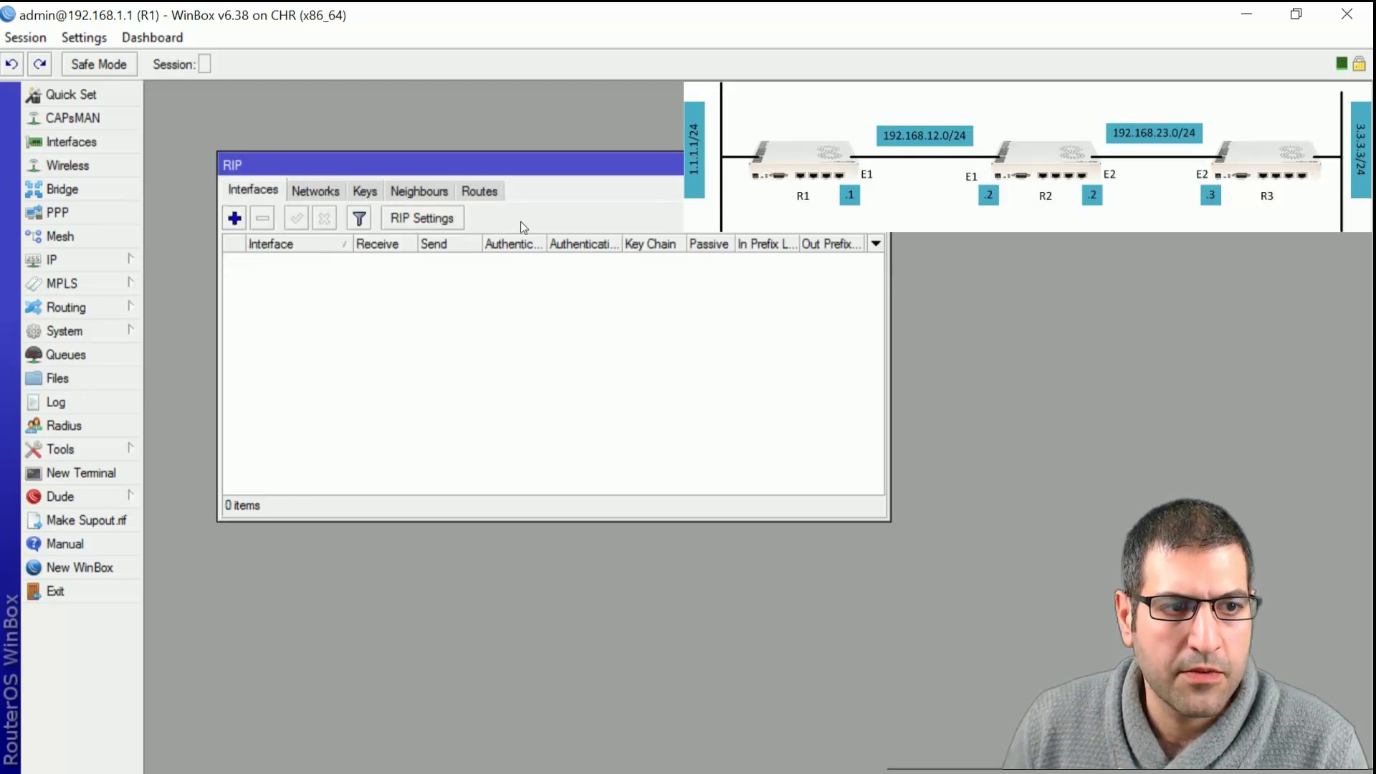
key("Escape")
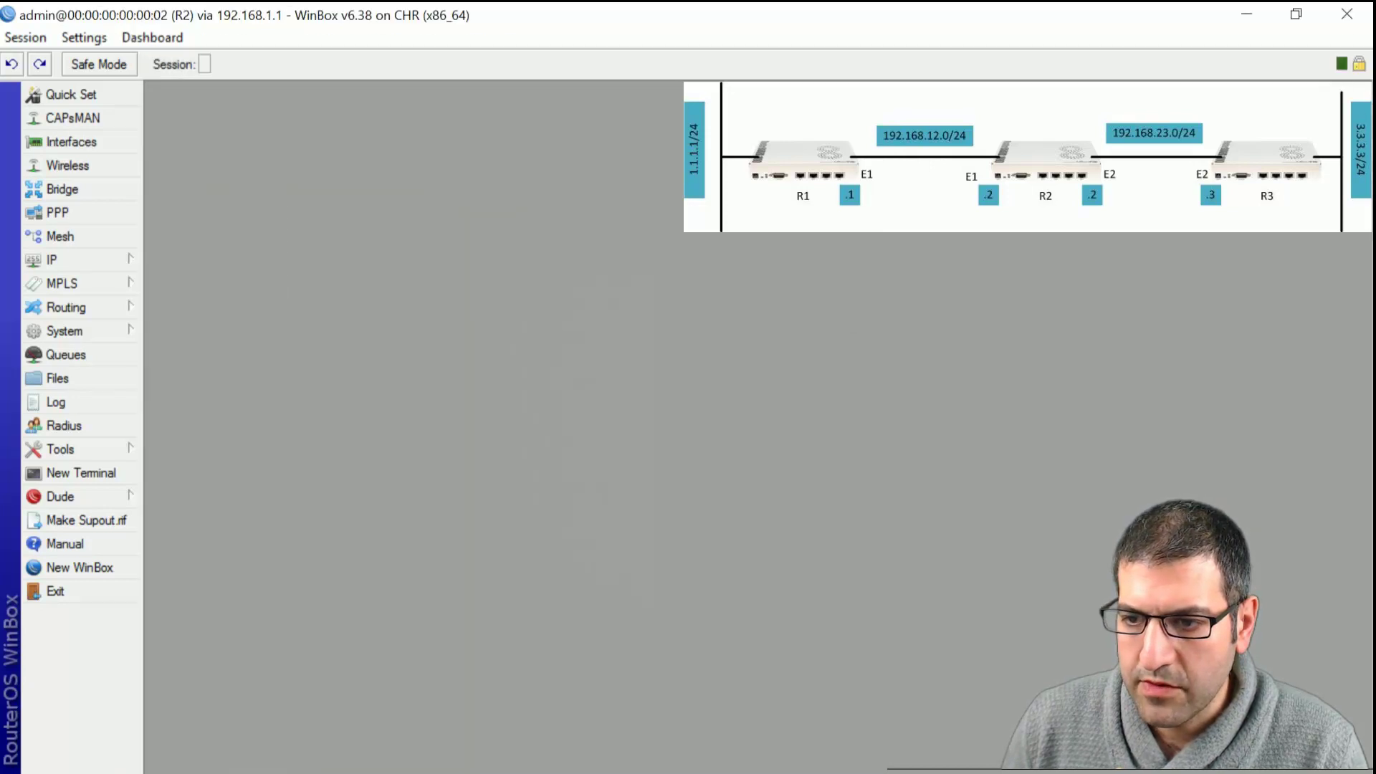
- Open the RIP configuration on R2 and add 192.168.12.0/24 as a RIP network
left_click(117, 307)
left_click(207, 456)
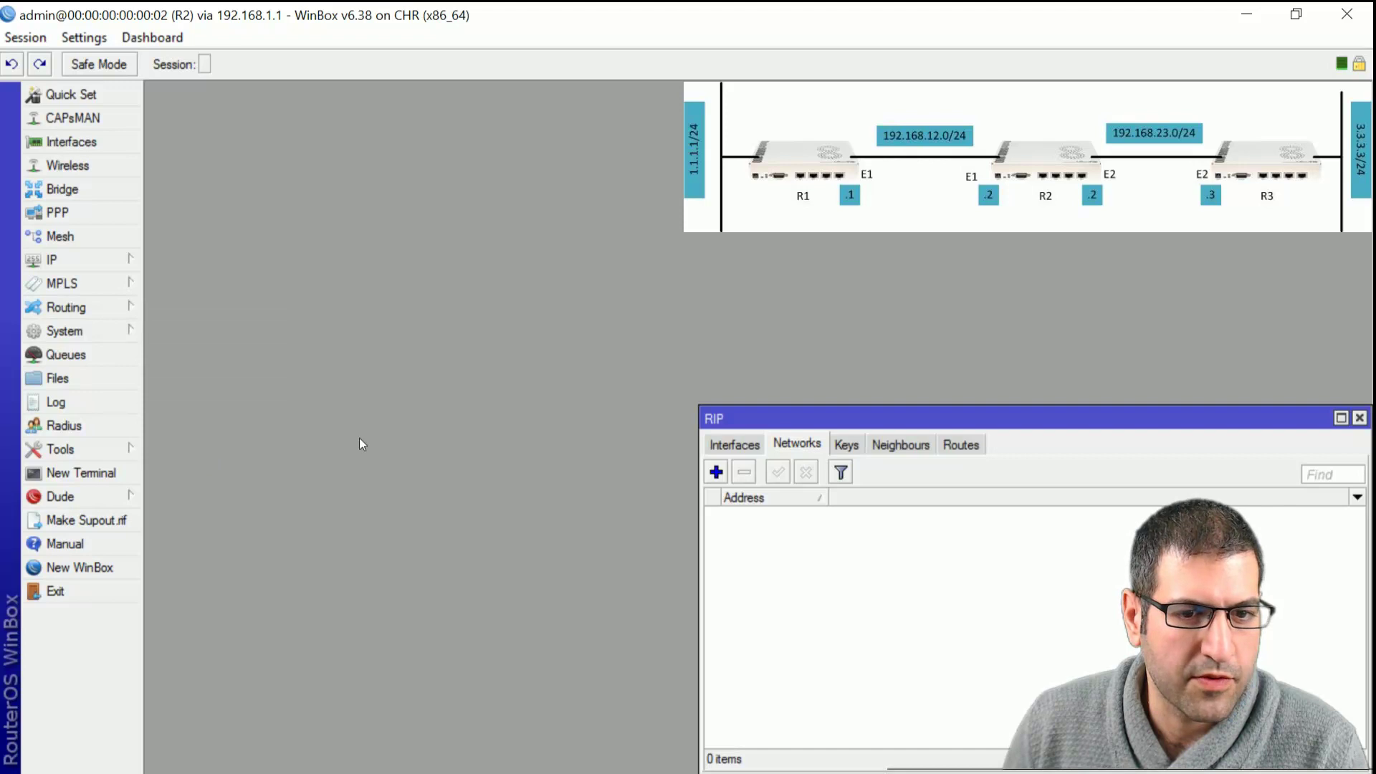
left_click_drag(866, 418, 390, 142)
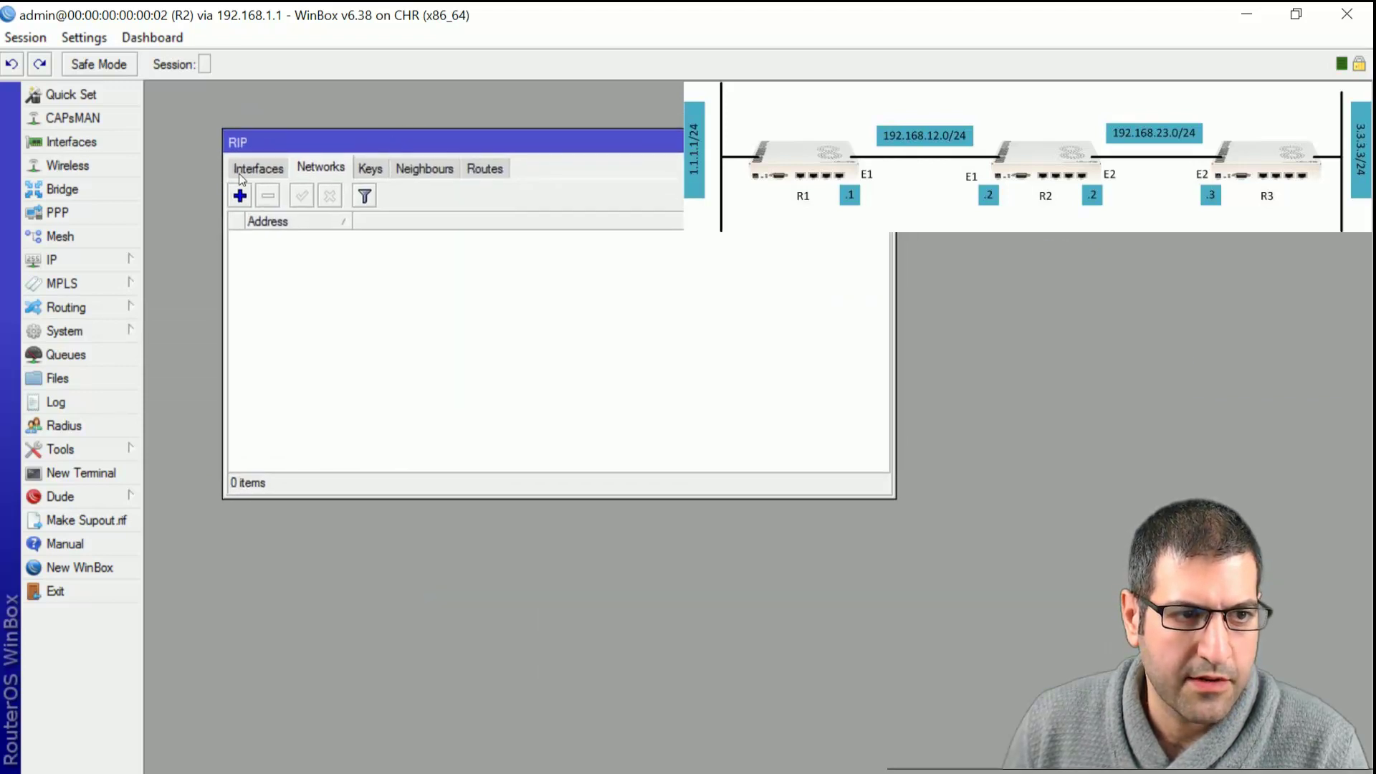
left_click(240, 196)
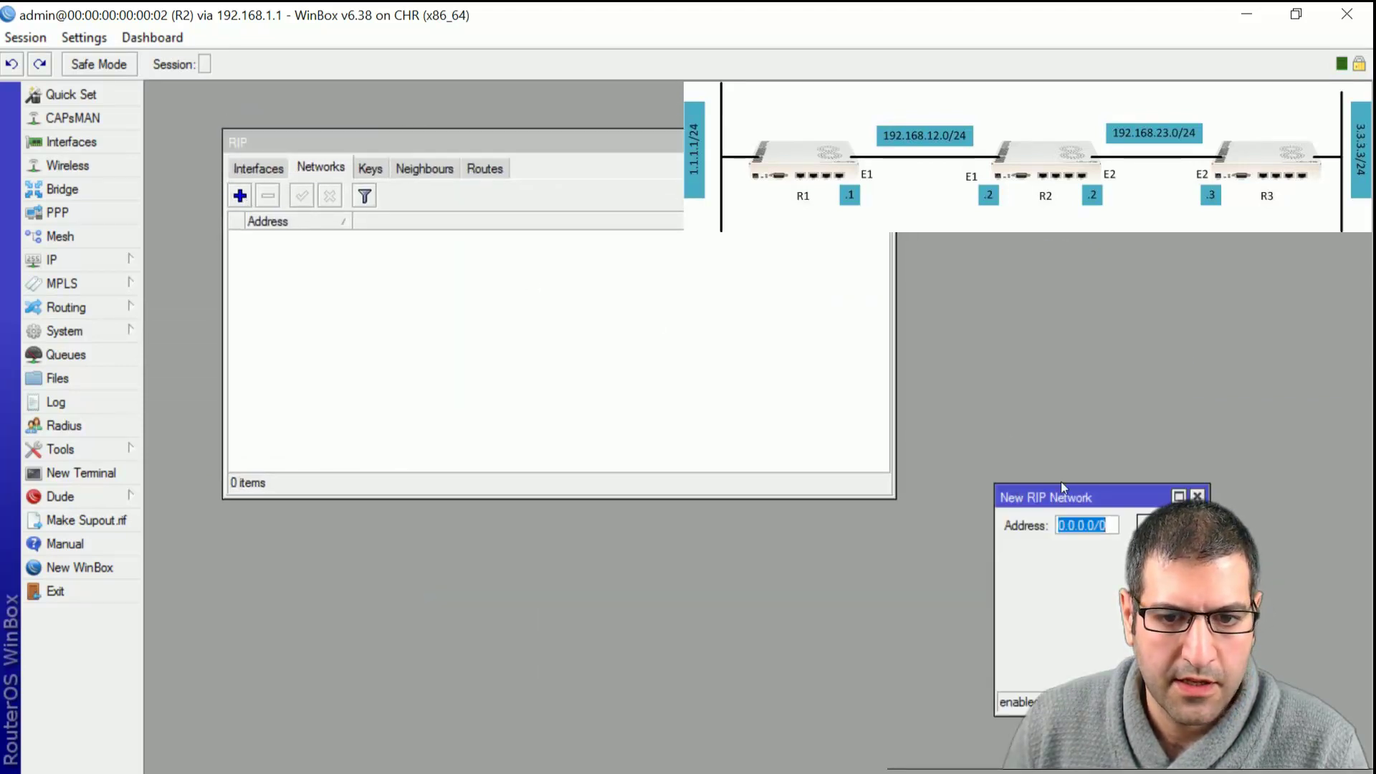
left_click_drag(1062, 500, 369, 226)
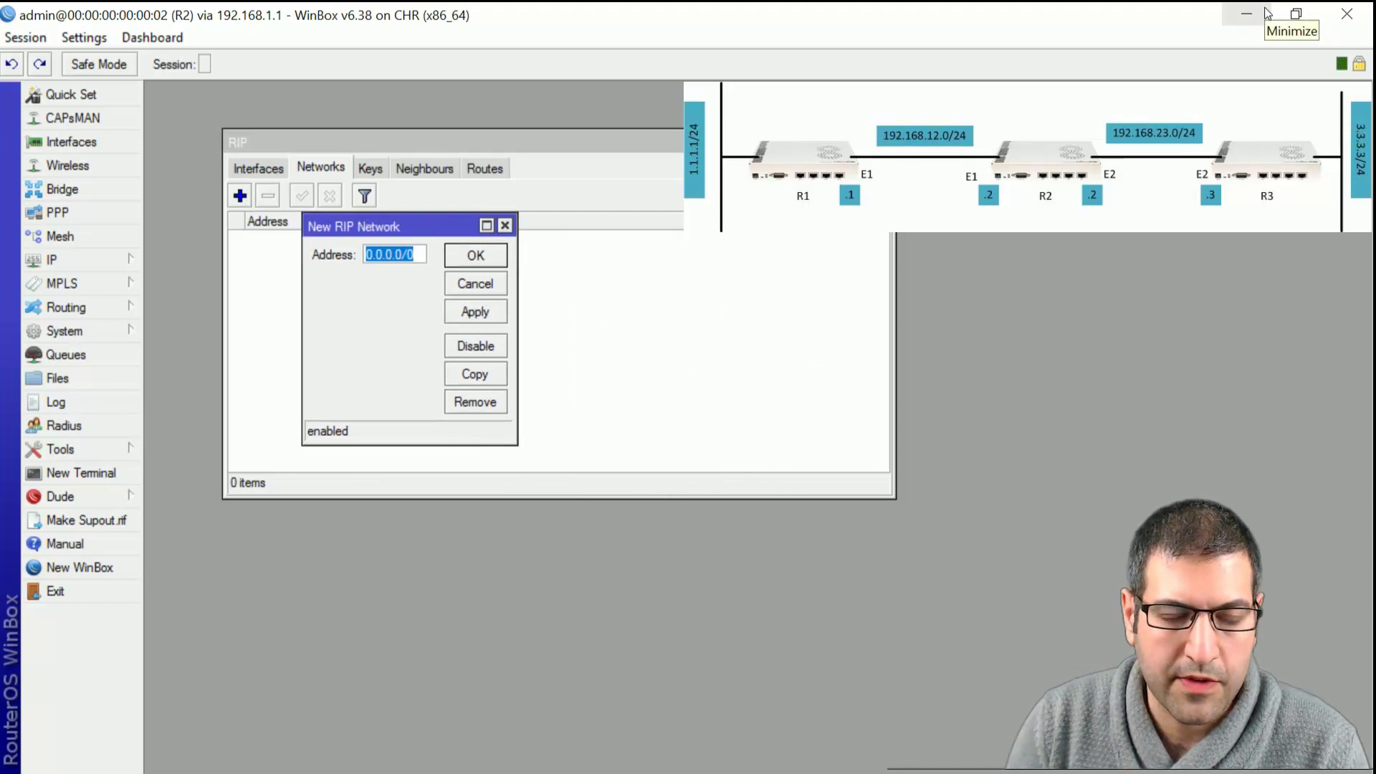
type("192.168")
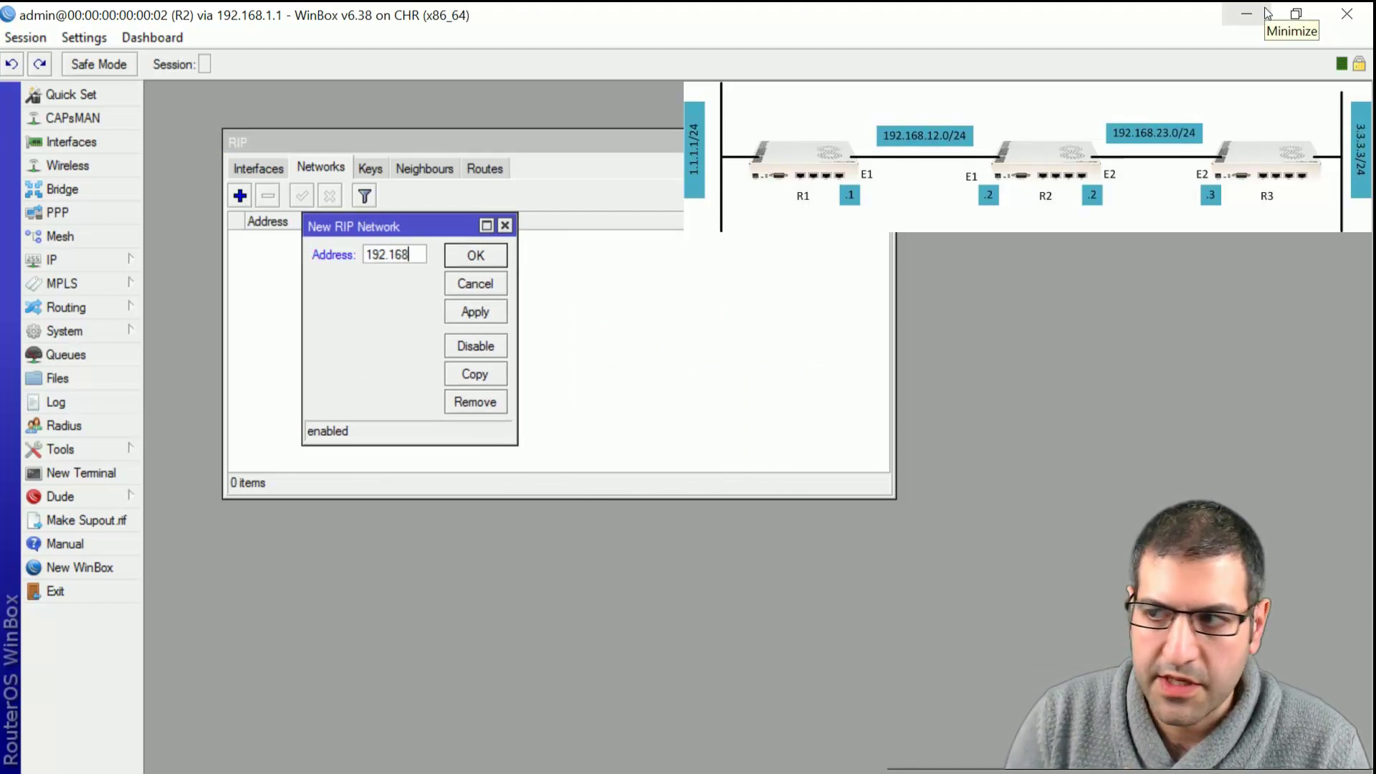
type(".12.0")
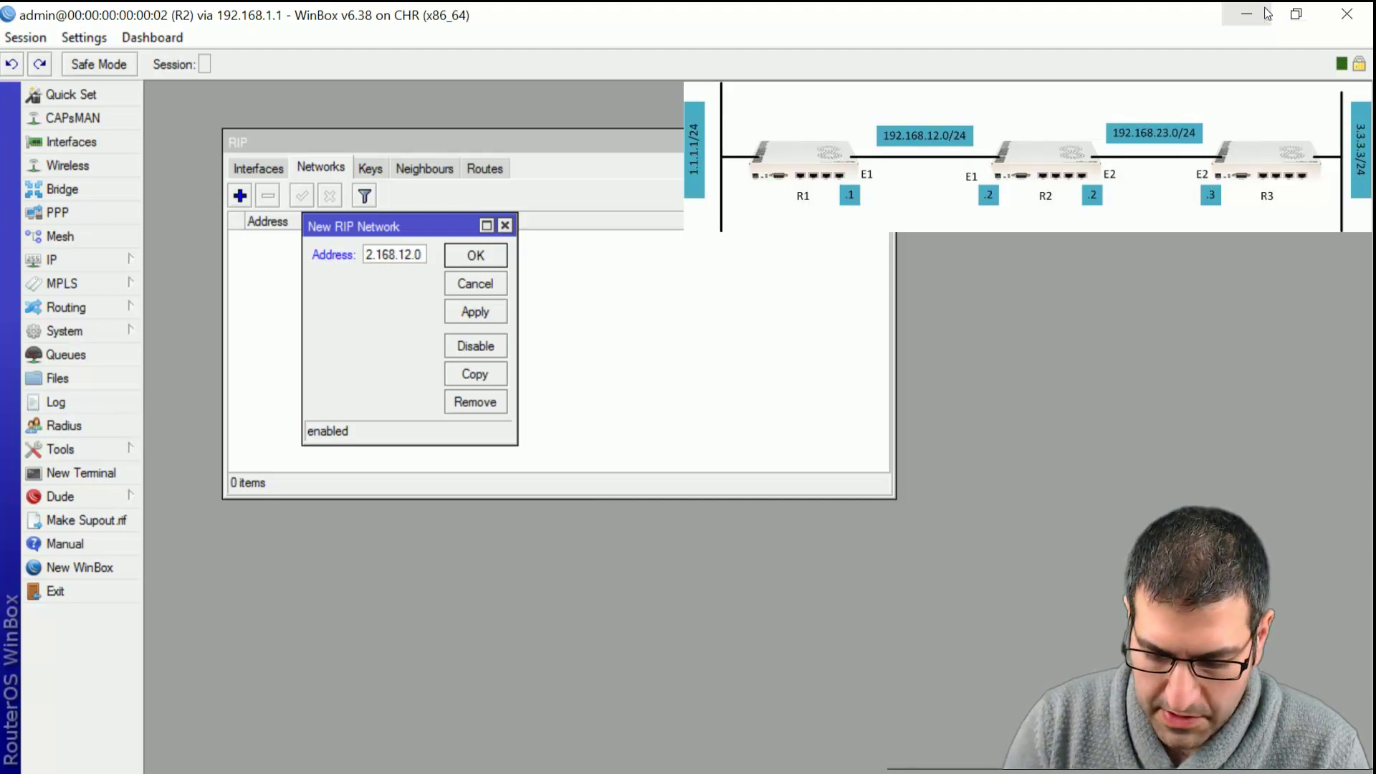
type("/24")
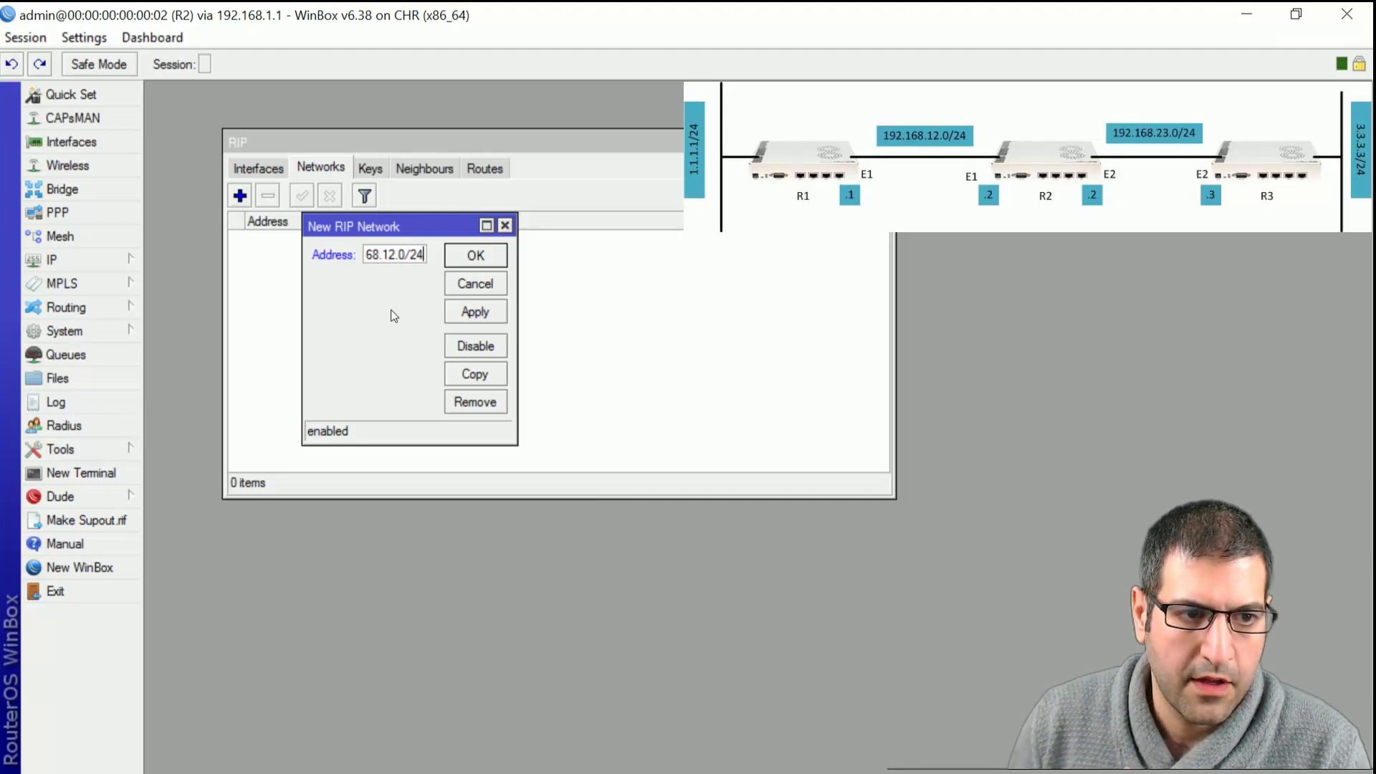
left_click(475, 257)
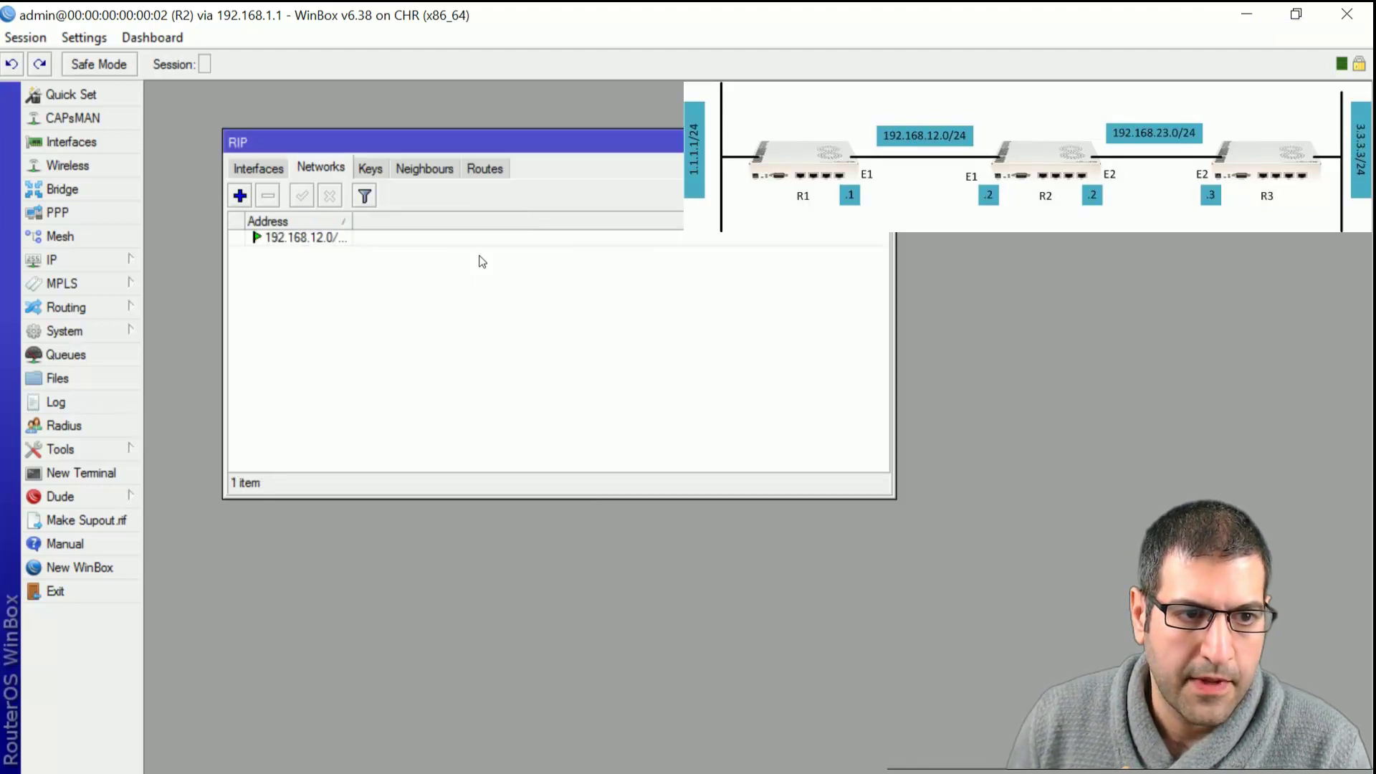
- Add 192.168.23.0/24 as a second RIP network on R2
left_click(238, 202)
type("192.1")
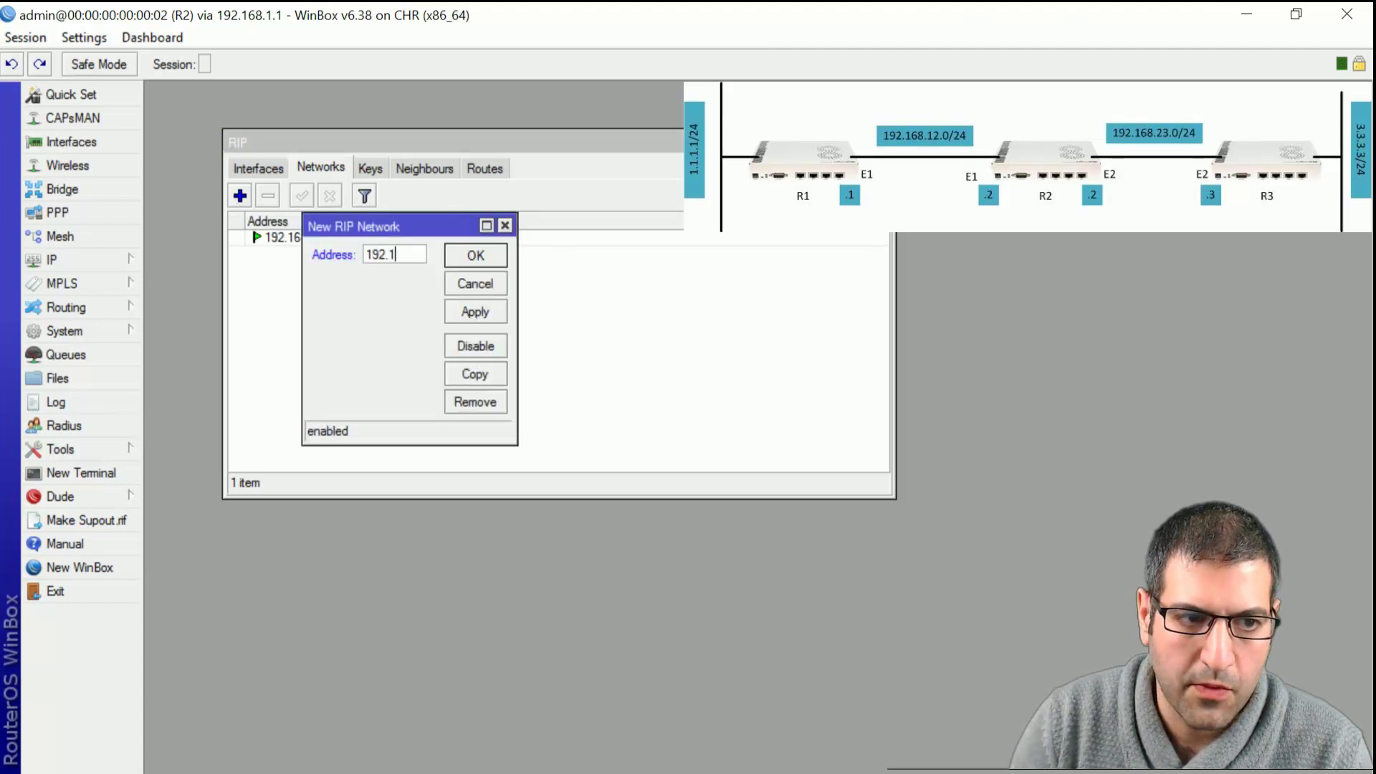
type("68.23")
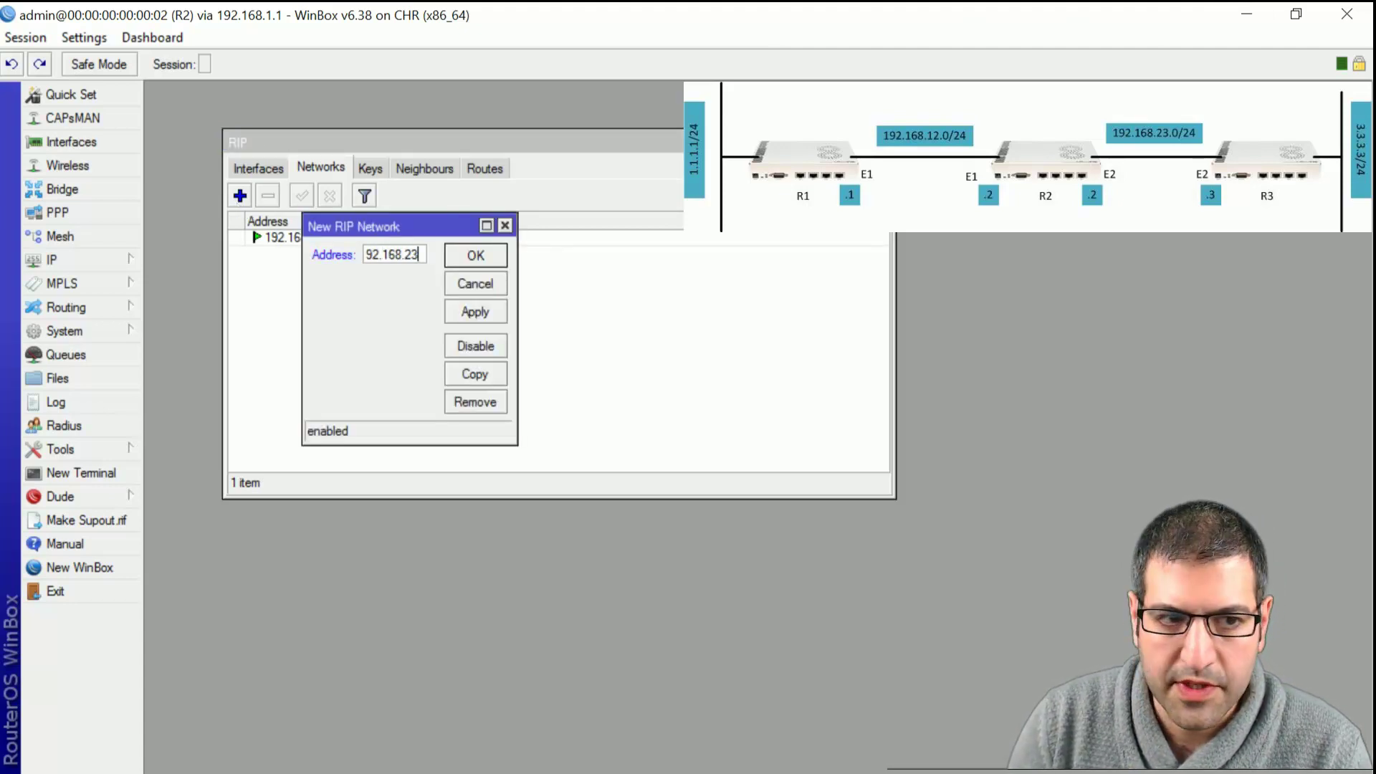
type(".0/24")
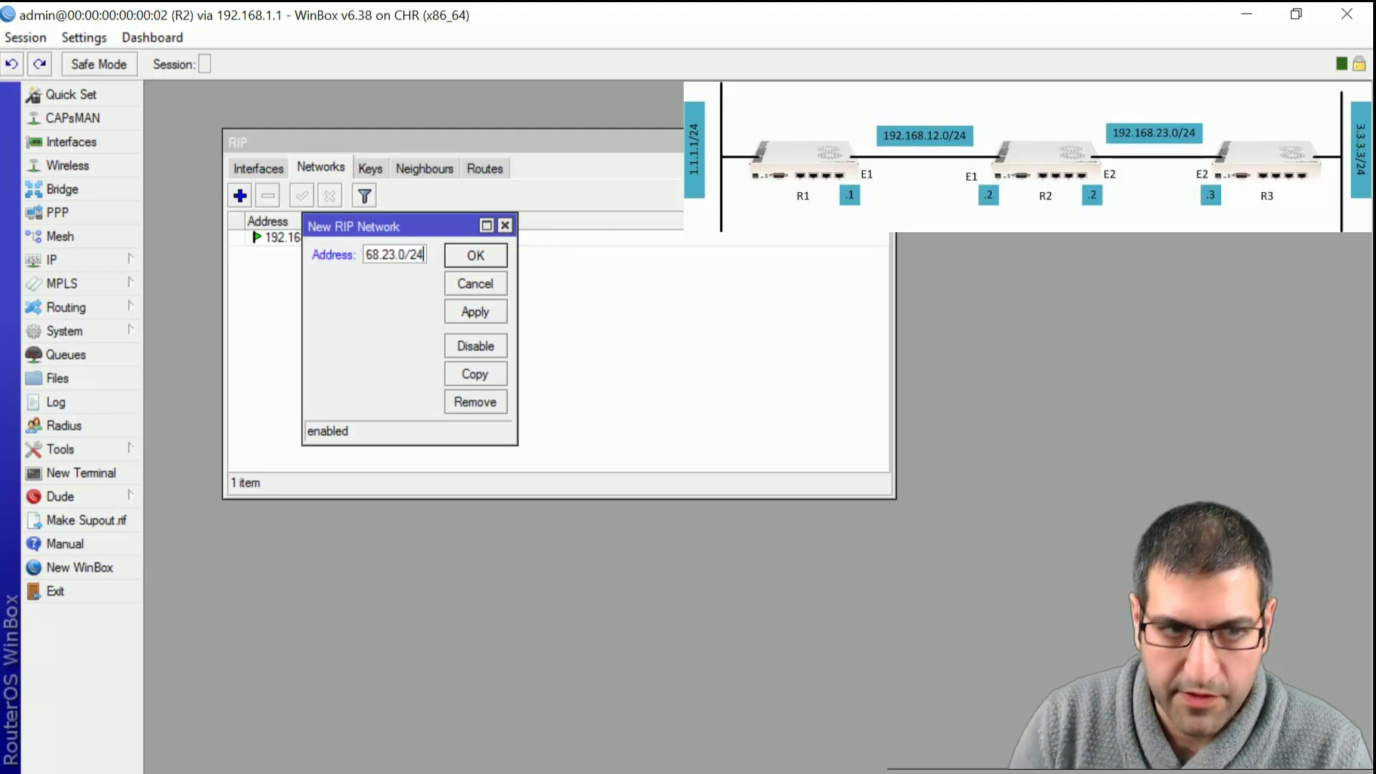
left_click(475, 256)
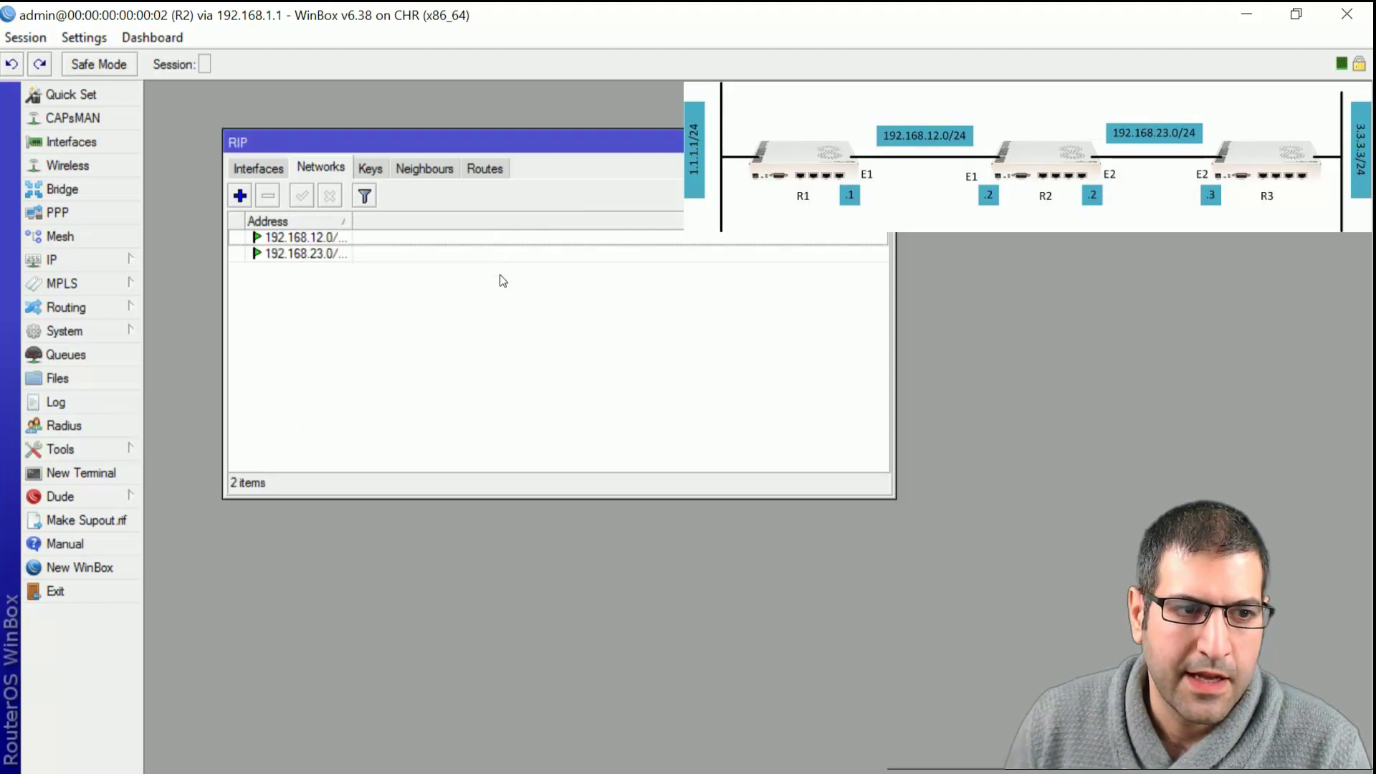
- Examine the routes in R2's RIP table, including 1.1.1.0/24, and close the RIP window
left_click(494, 174)
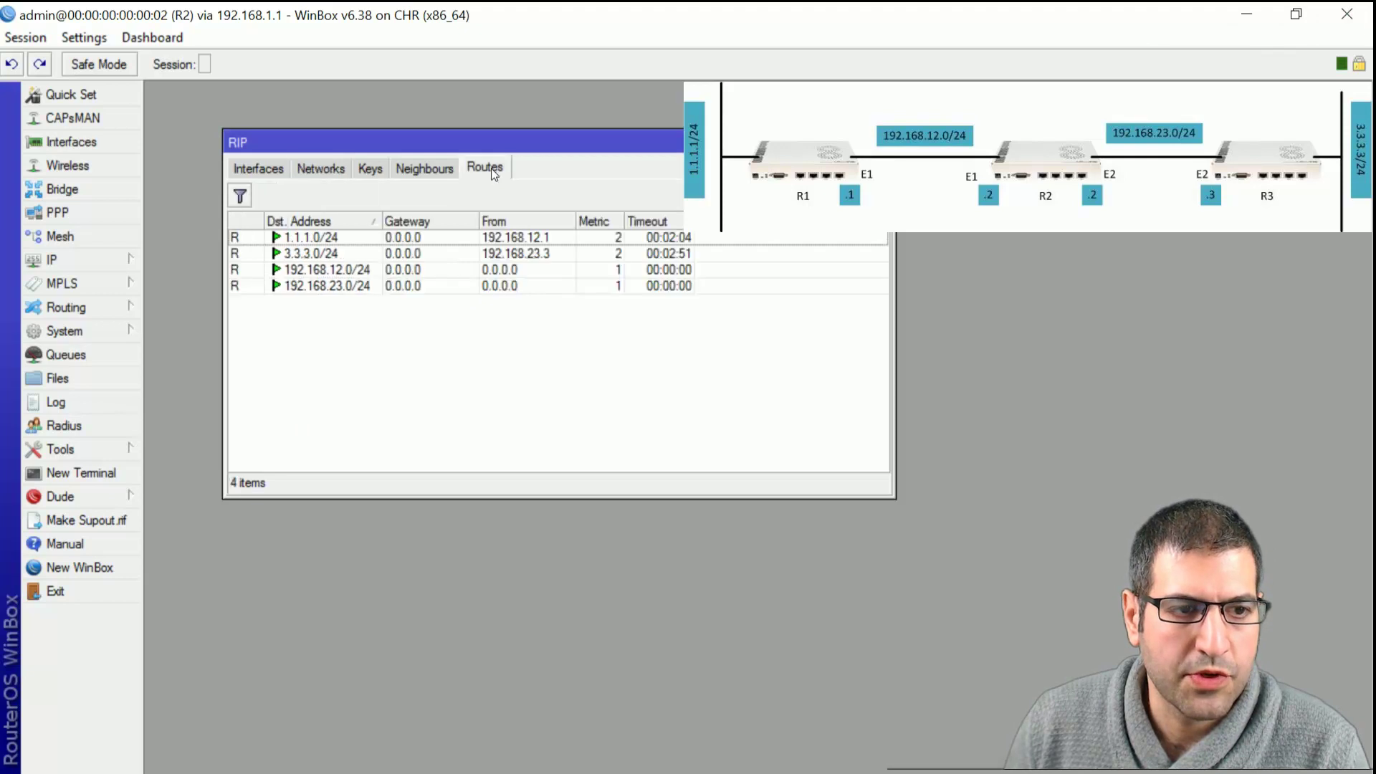
left_click(299, 237)
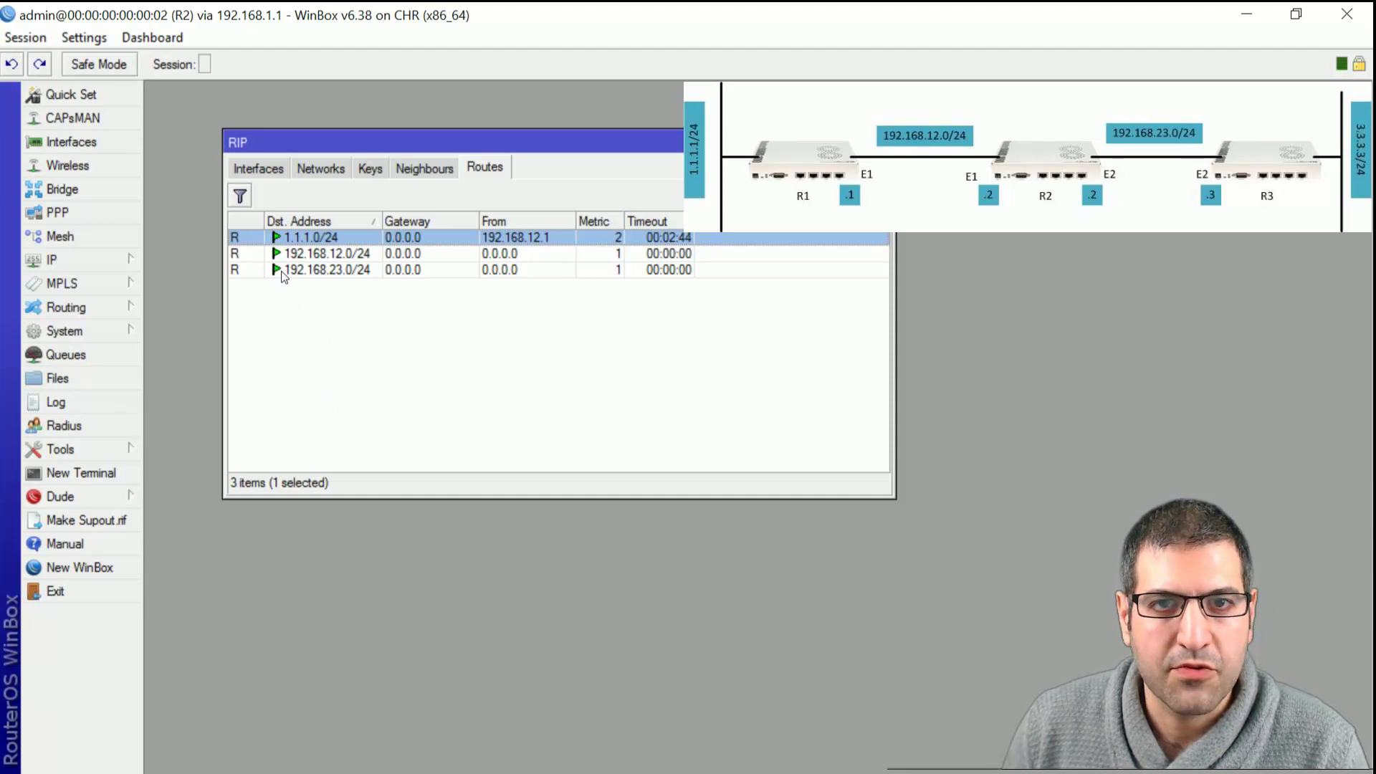
mouse_move(284, 276)
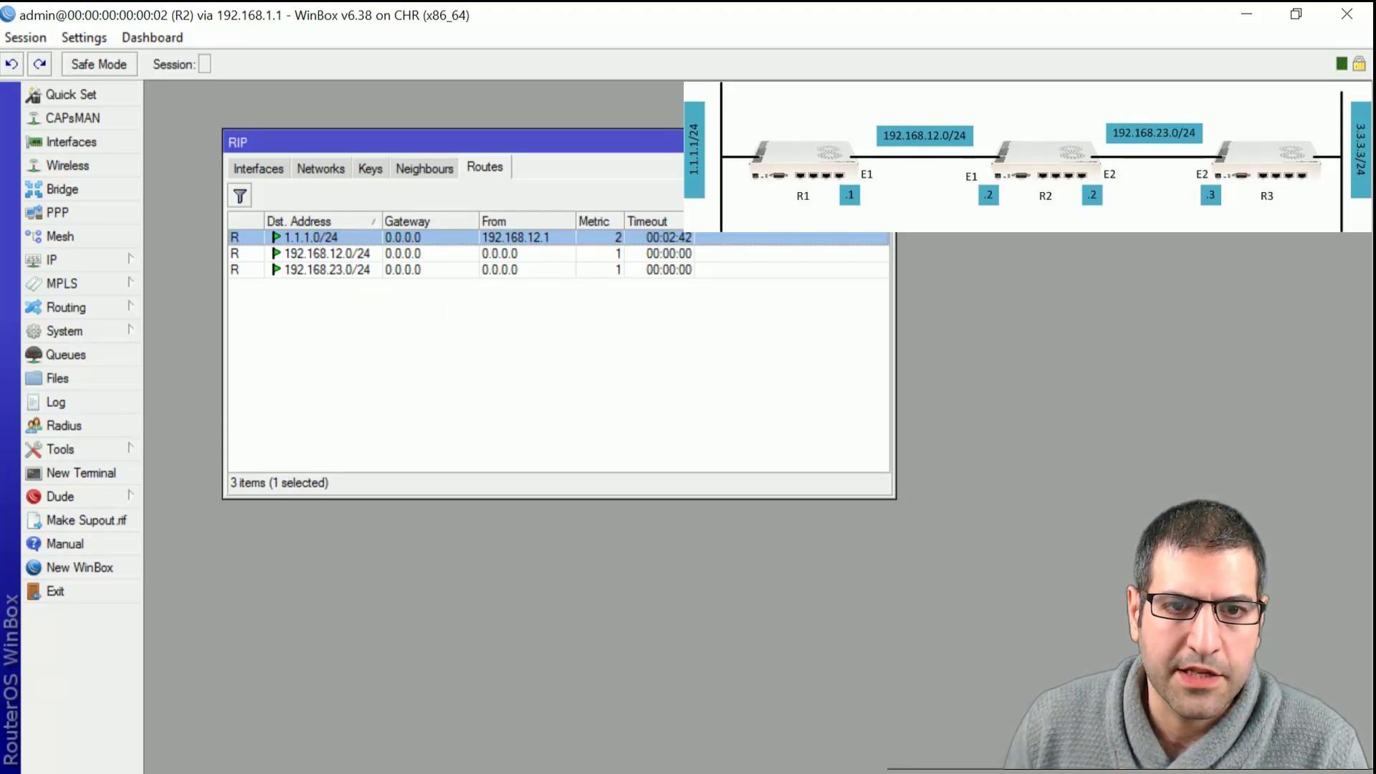
left_click(888, 142)
- Switch to R3's WinBox session, open its RIP configuration and add 192.168.23.0/24 as a RIP network
key("alt+Tab")
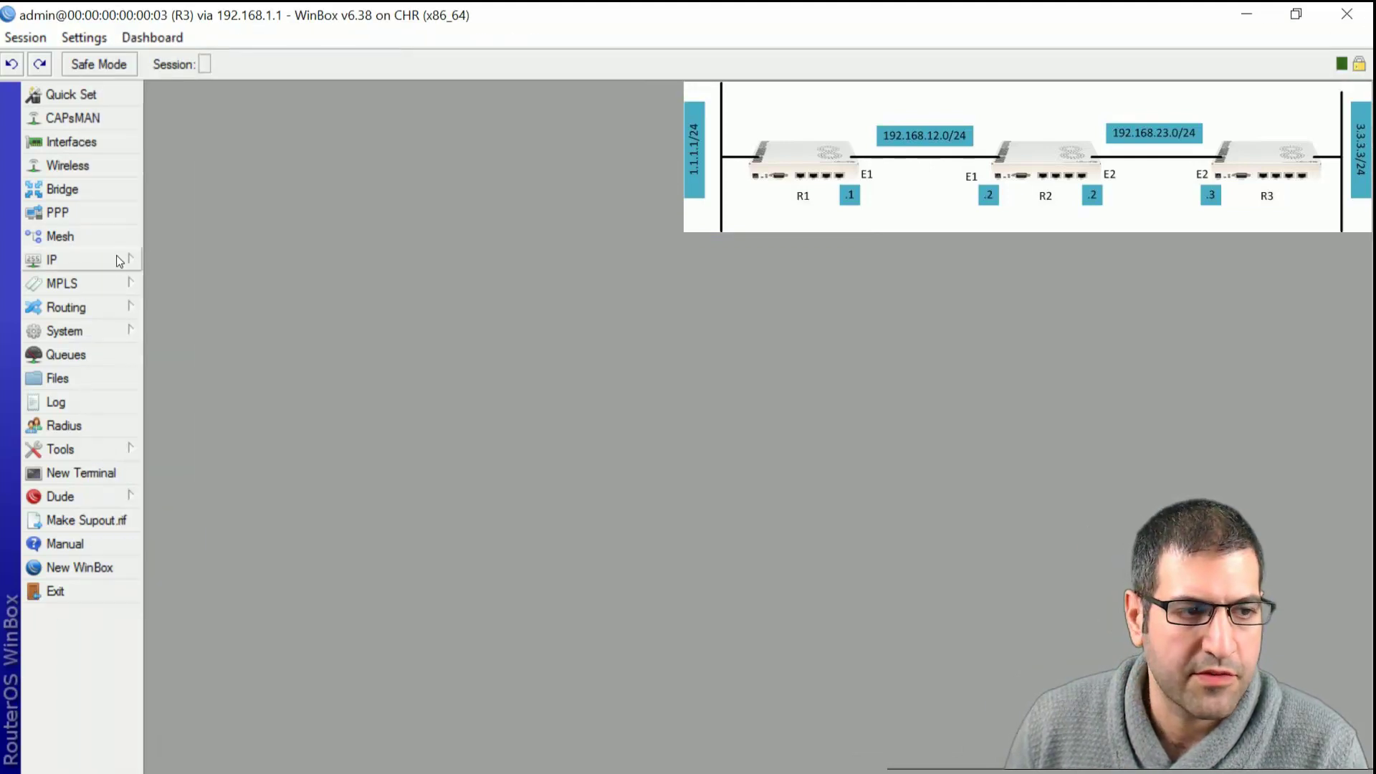
left_click(38, 318)
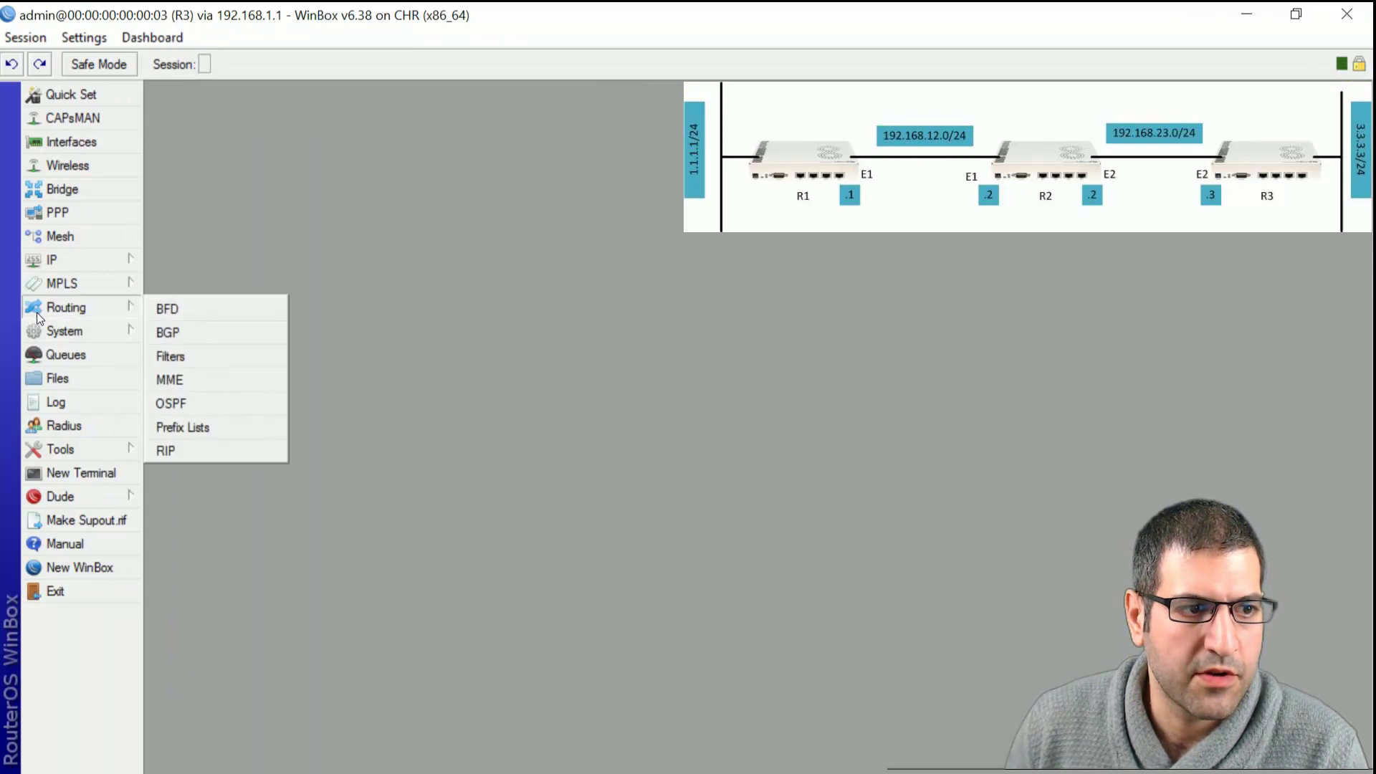
left_click(218, 450)
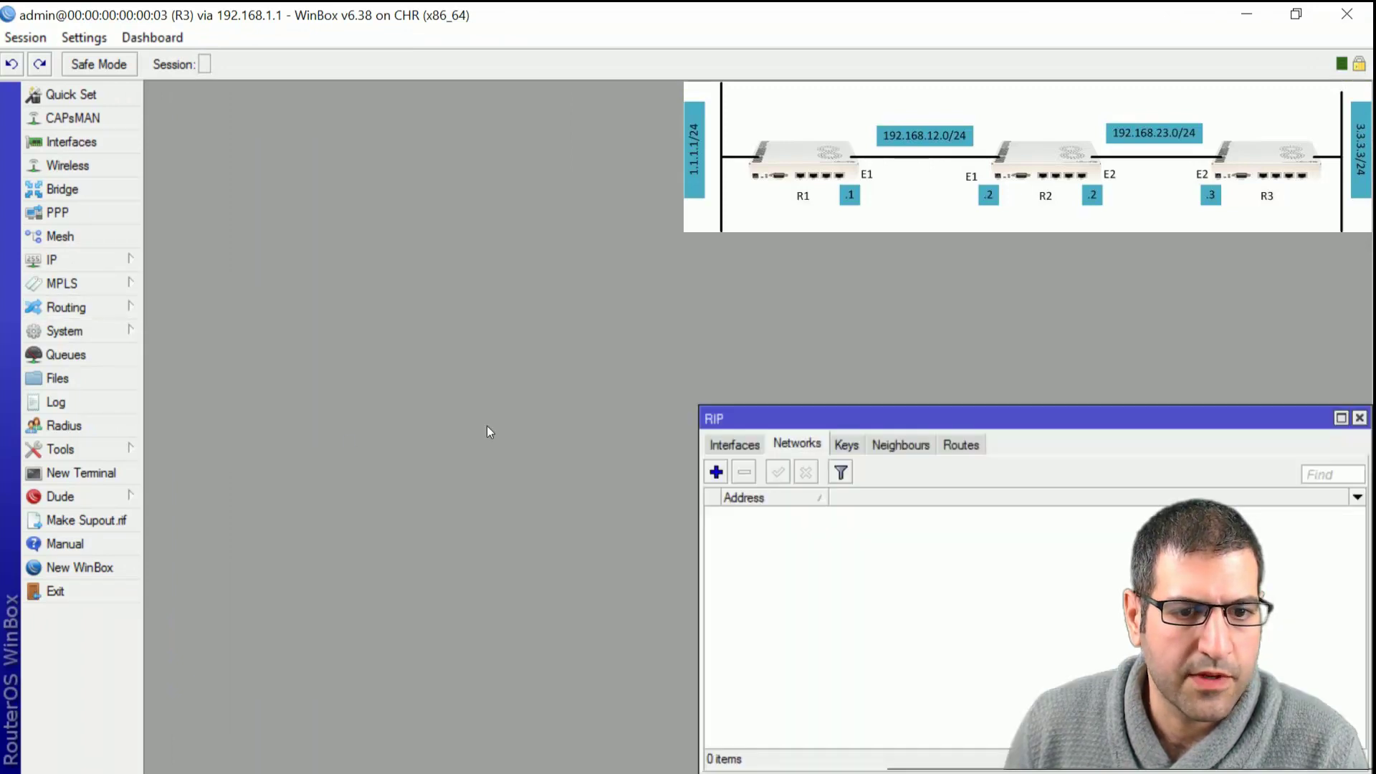
left_click_drag(741, 416, 263, 138)
left_click(239, 194)
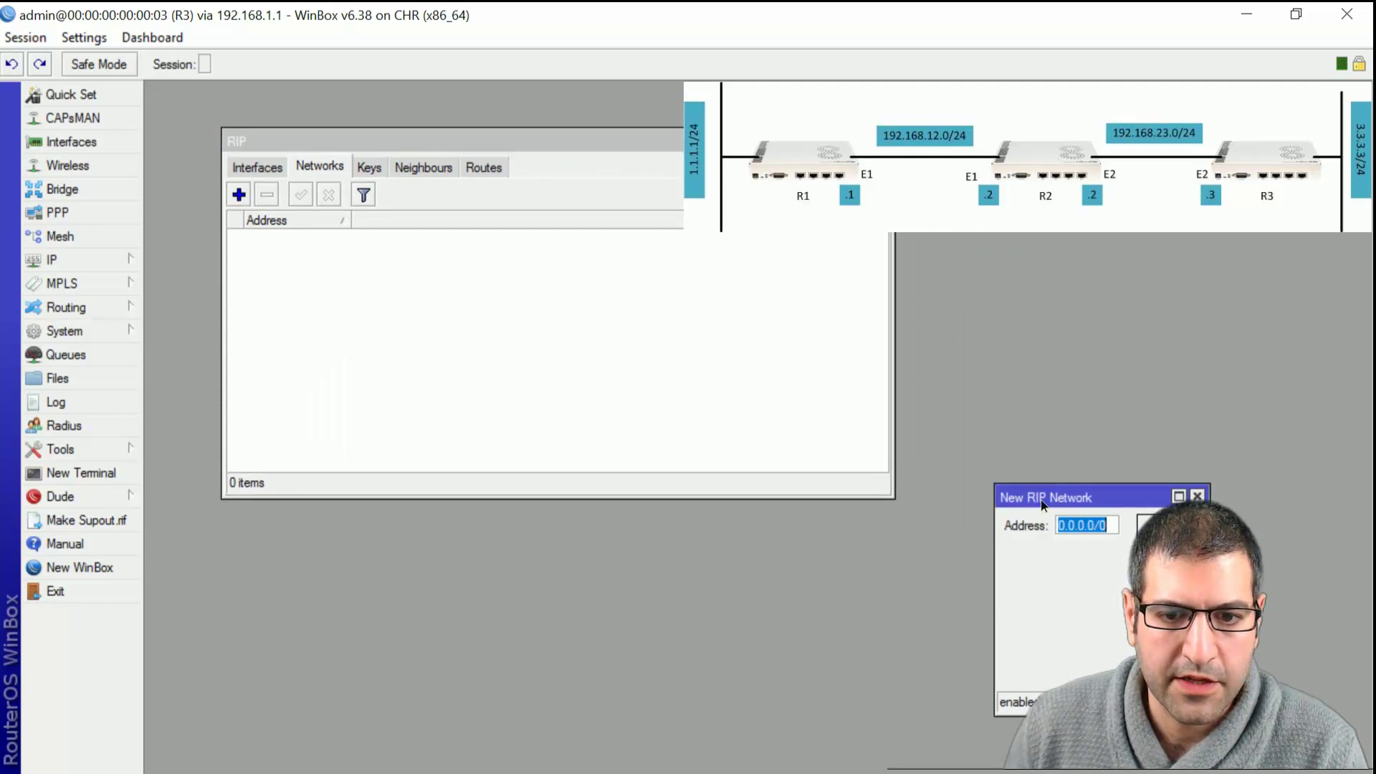
left_click_drag(1040, 498, 339, 252)
type("192.168.2")
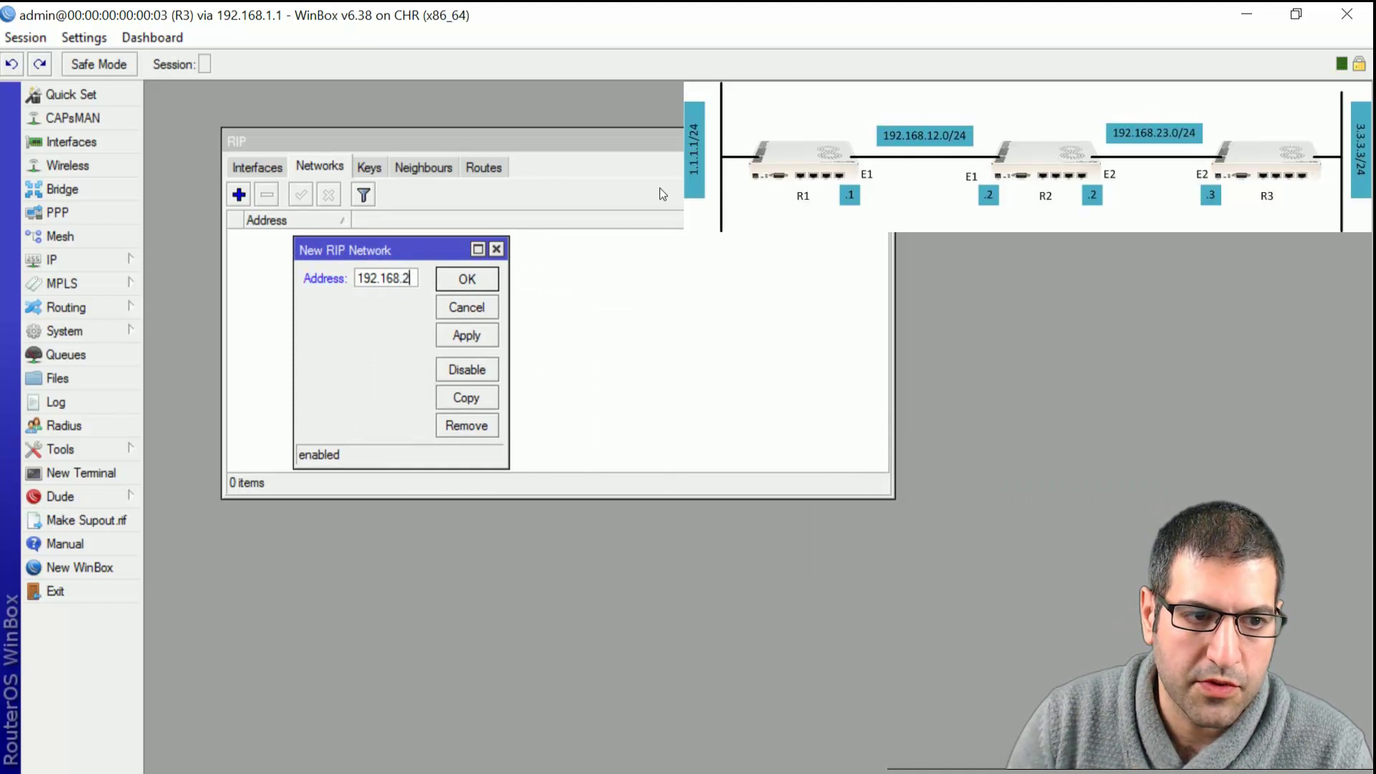
type("3.0/24")
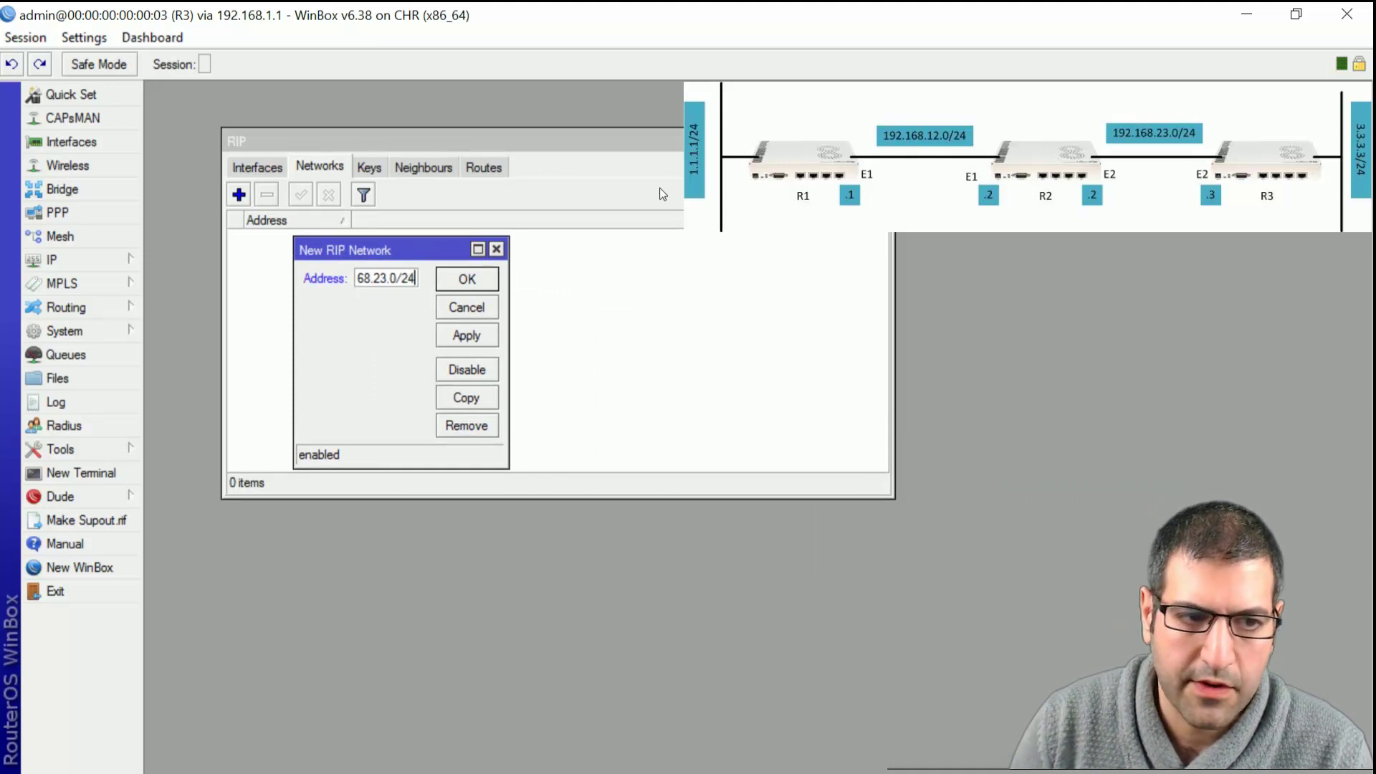
left_click(487, 285)
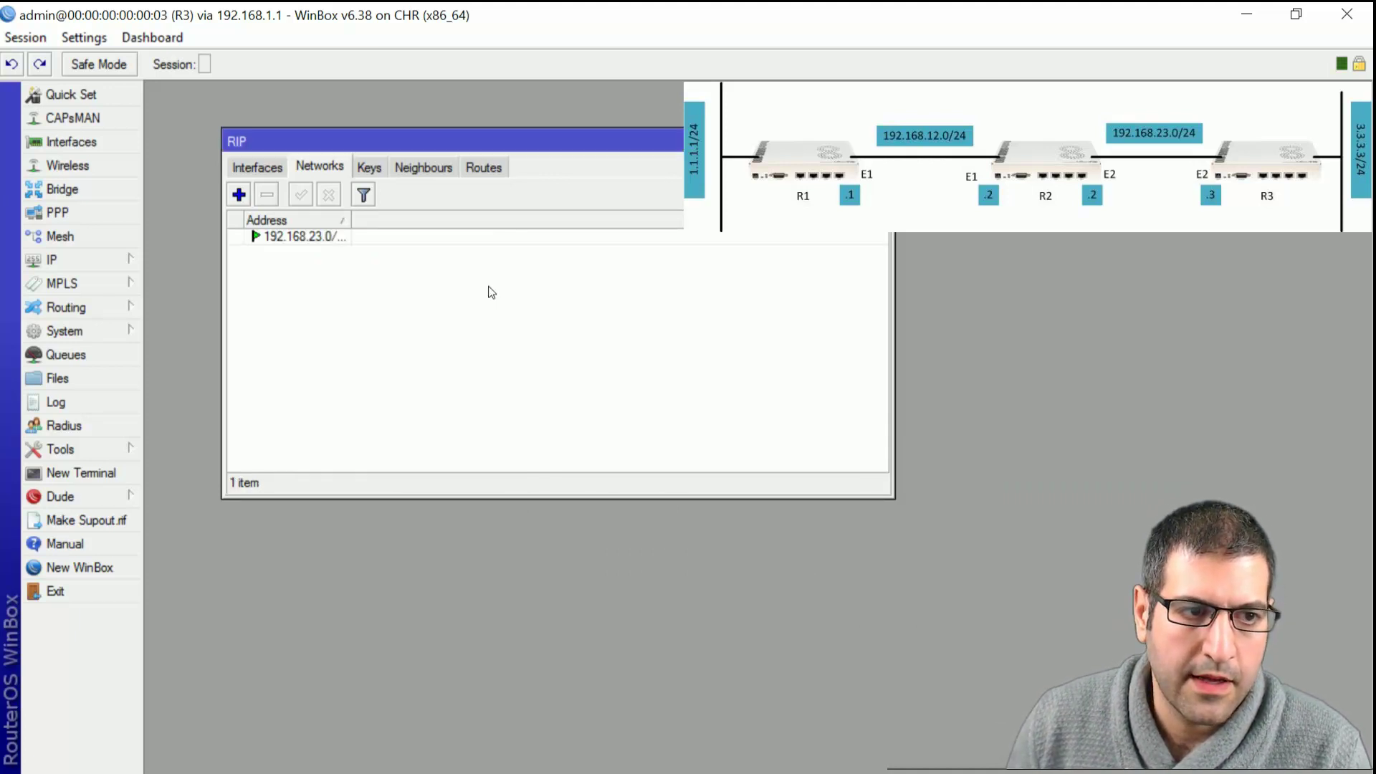
- Add 3.3.3.0/24 as a second RIP network on R3
left_click(239, 195)
type("3")
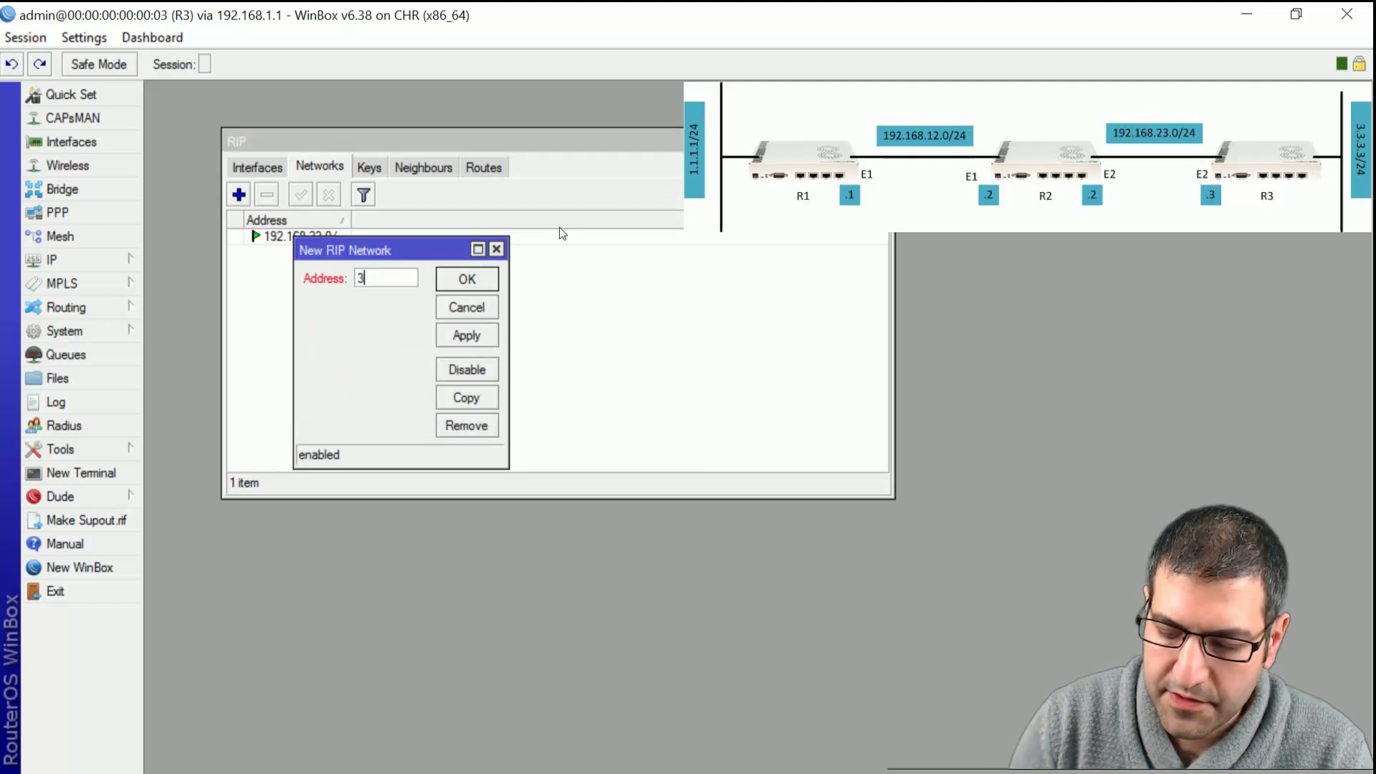
type(".3.3")
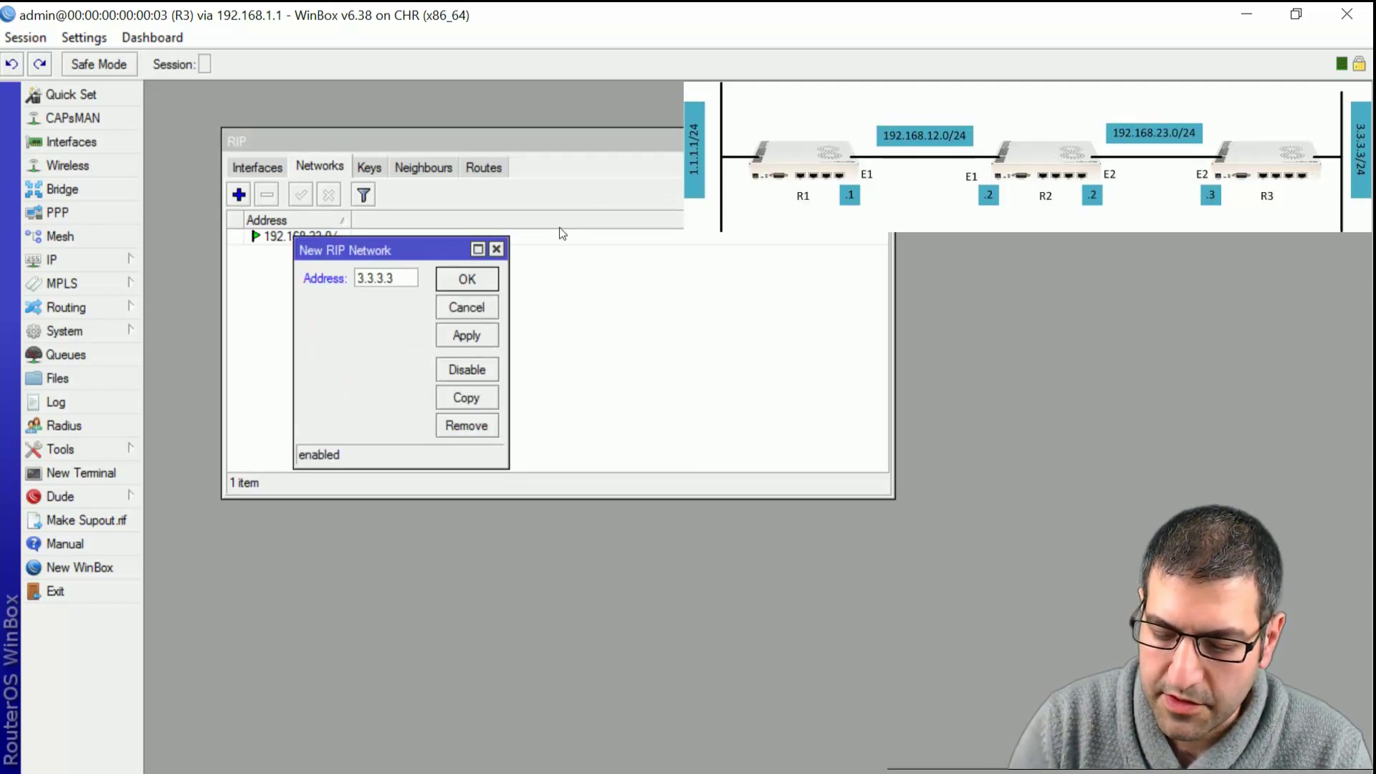
key("BackSpace")
type("0/24")
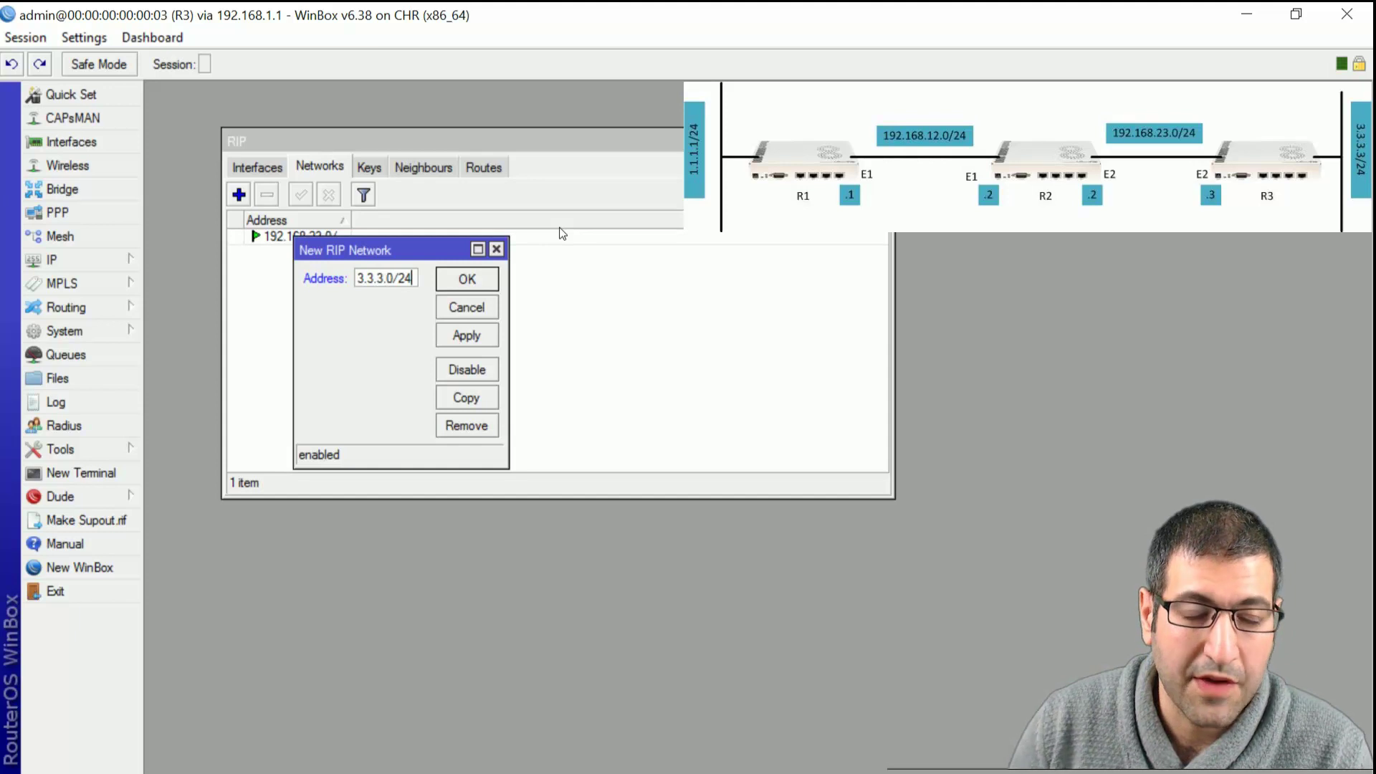
left_click(467, 280)
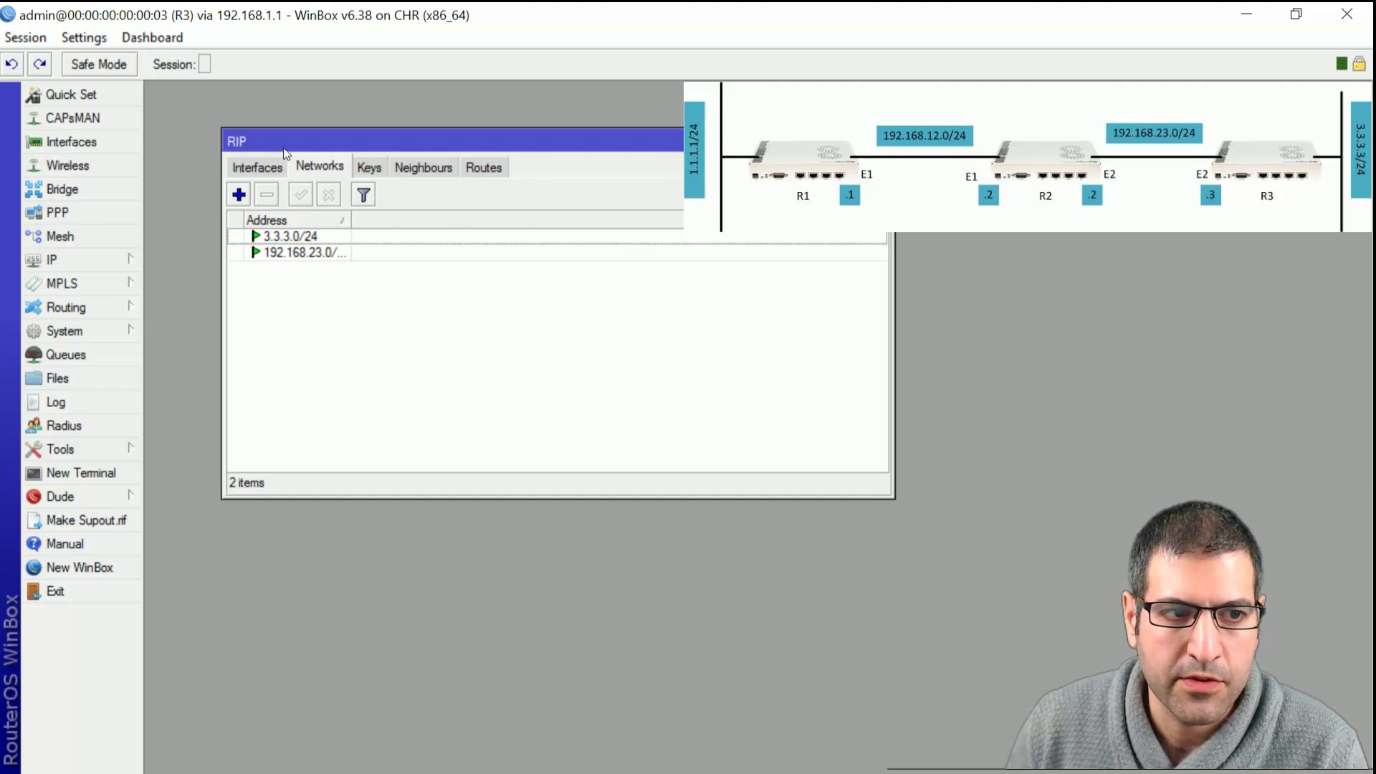
- Examine the 1.1.1.0/24 route in R3's RIP table, and switch to the RIP network diagram in Paint
left_click(492, 172)
left_click(312, 236)
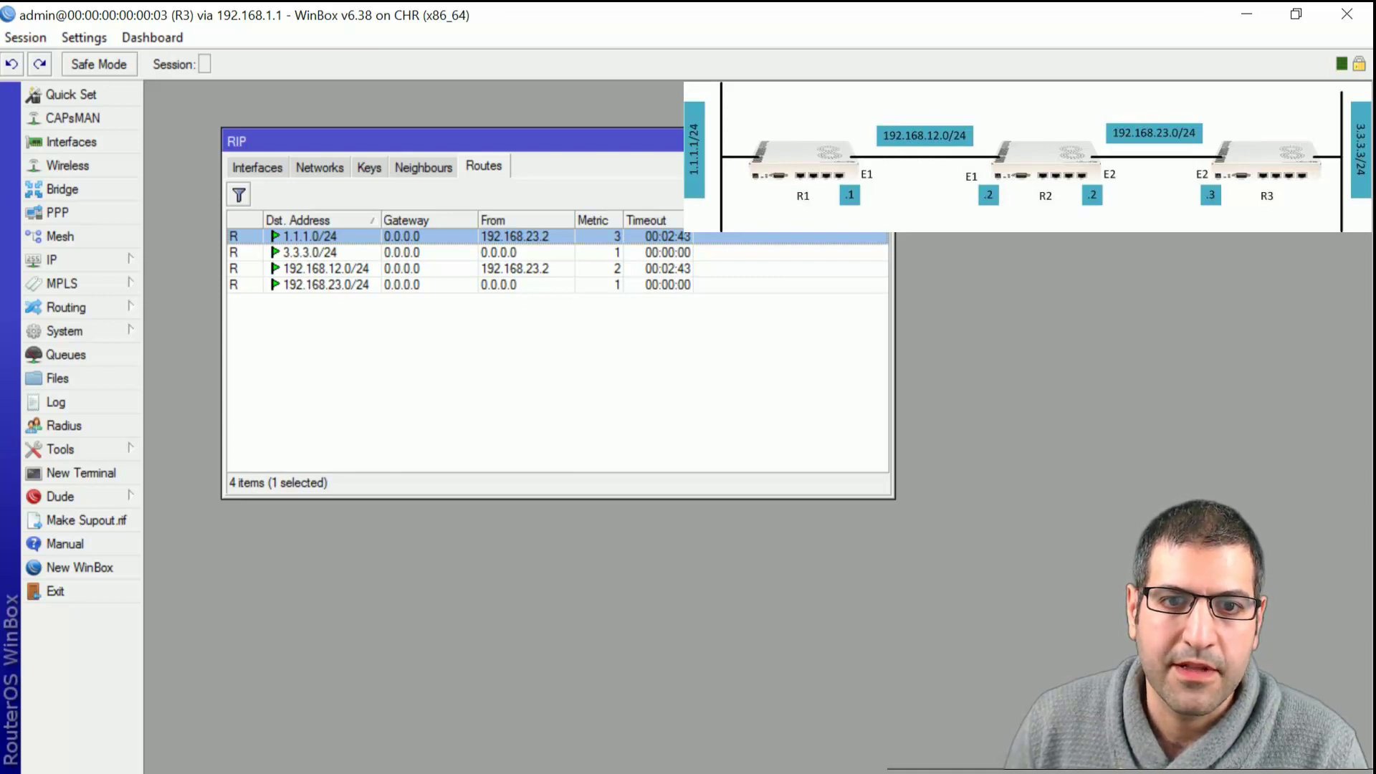
key("alt+Tab")
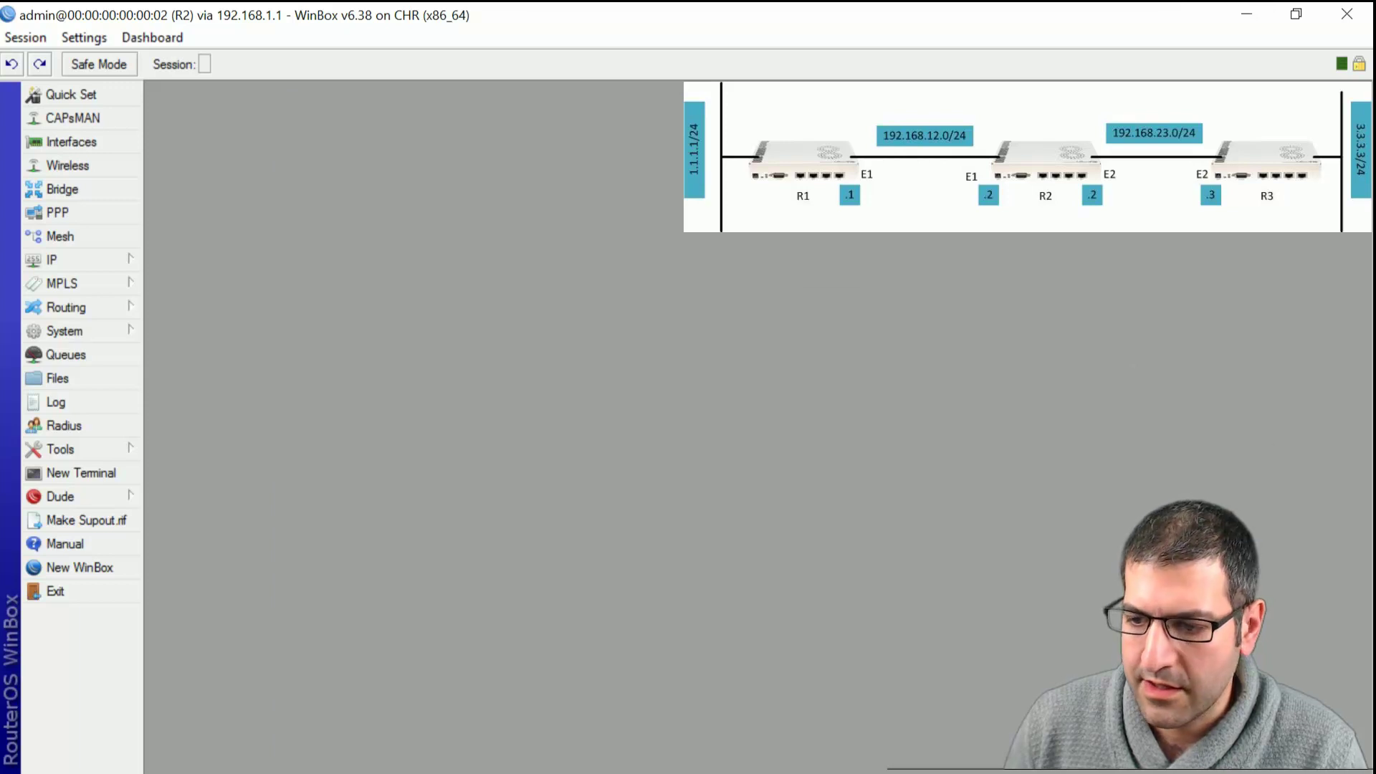
key("alt+Tab")
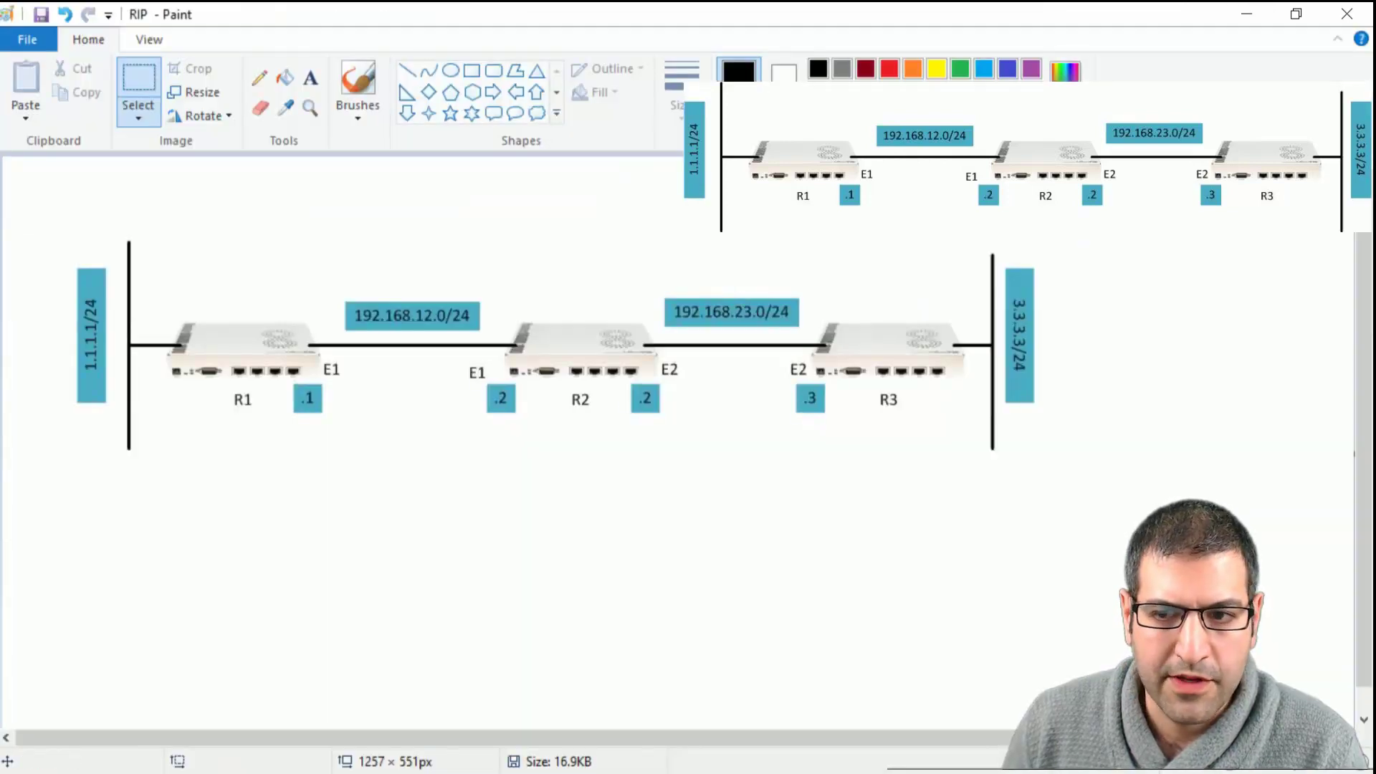
- Sketch red arrows over the diagram tracing the path from R3 through R2 and R1 to 1.1.1.1/24, and clear them
key("alt+Tab")
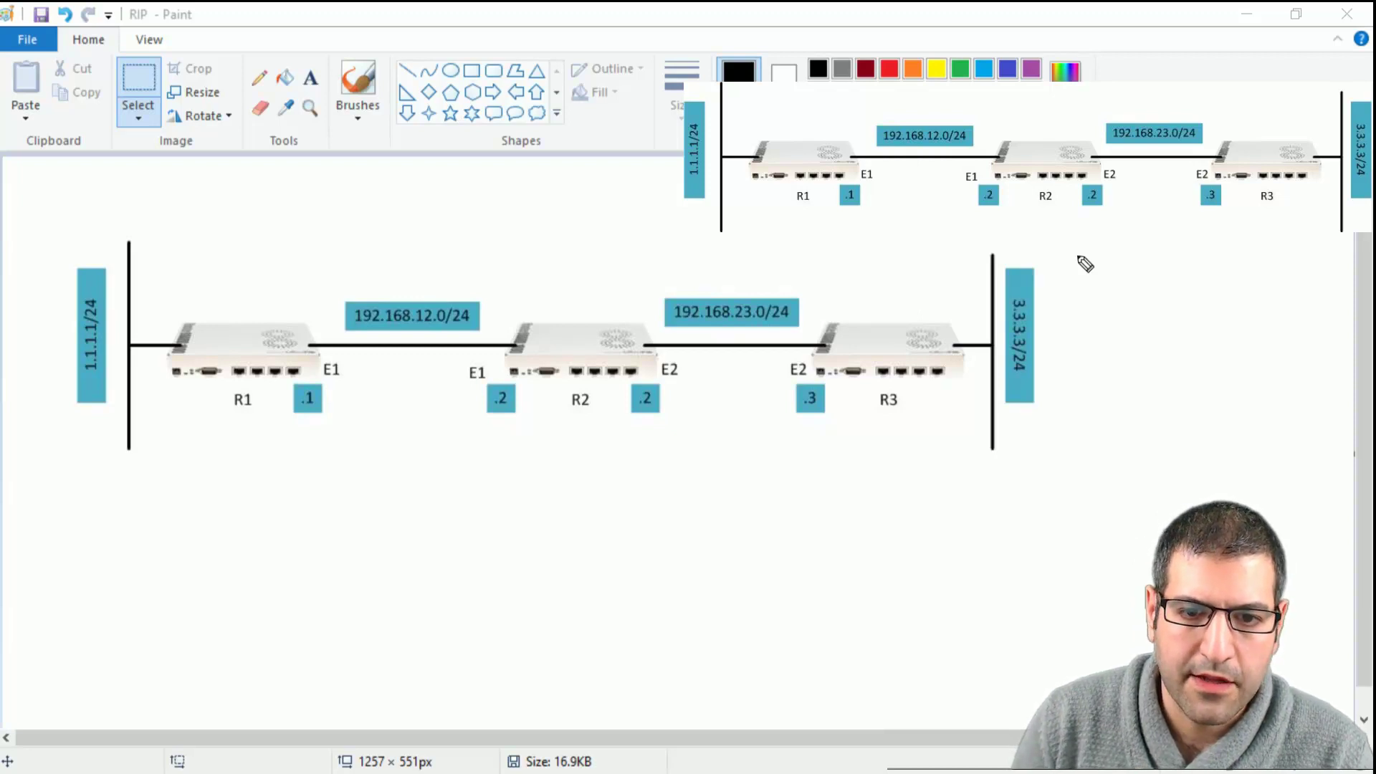
left_click_drag(930, 292, 775, 239)
left_click_drag(627, 281, 637, 295)
mouse_move(556, 303)
left_mouse_down()
mouse_move(354, 283)
mouse_move(302, 320)
left_mouse_up()
left_click_drag(228, 296, 123, 300)
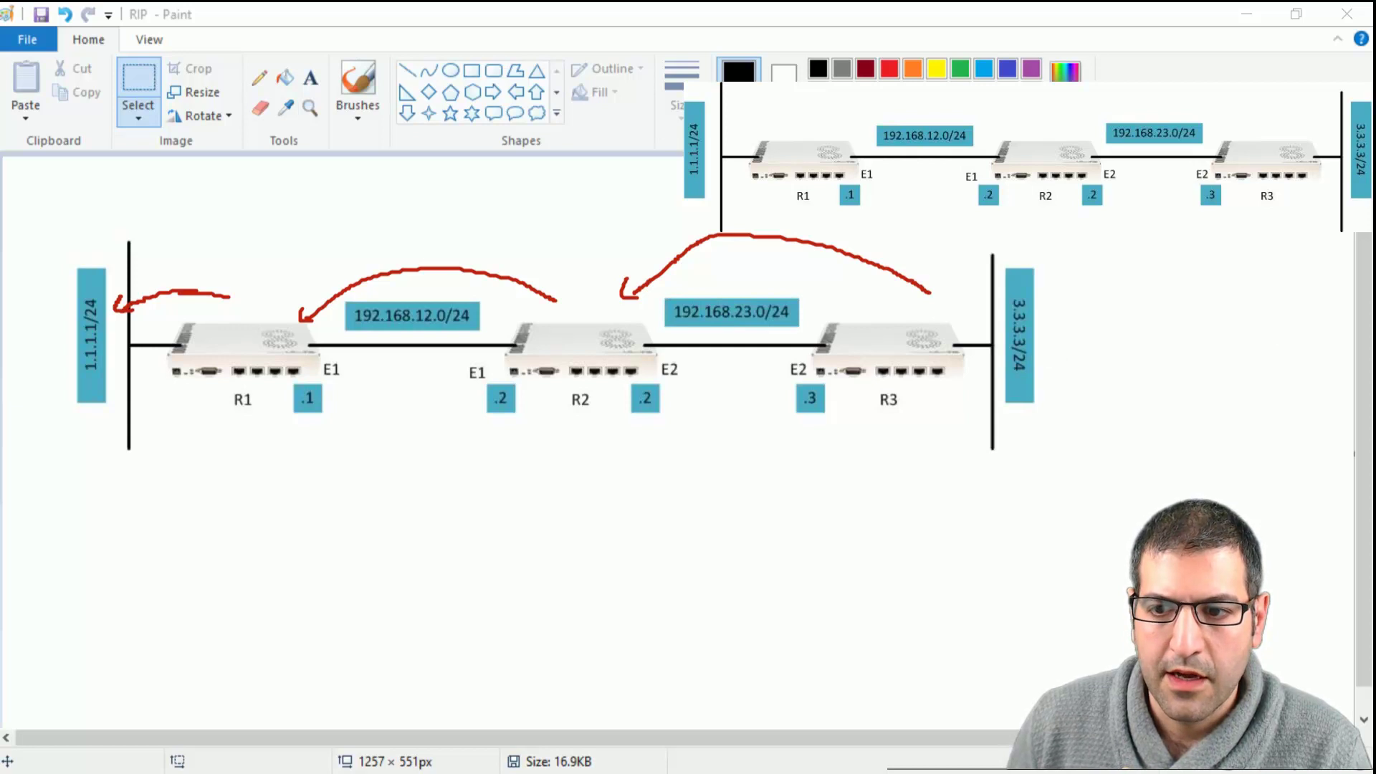
key("e")
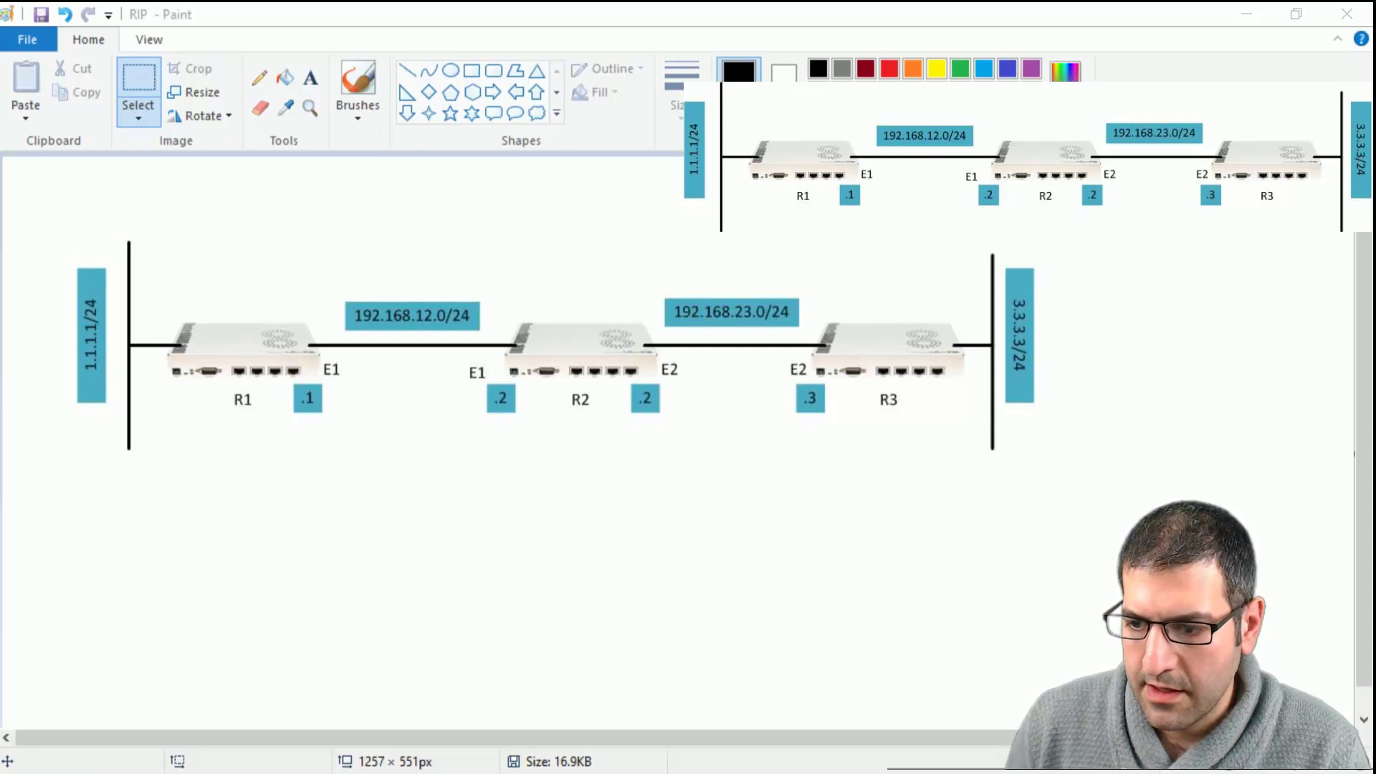
- Switch to the LAB 7 slide in PowerPoint and draw a red pen tick beside item 4, Configure RIP on R1, R2 and R3
key("alt+Tab")
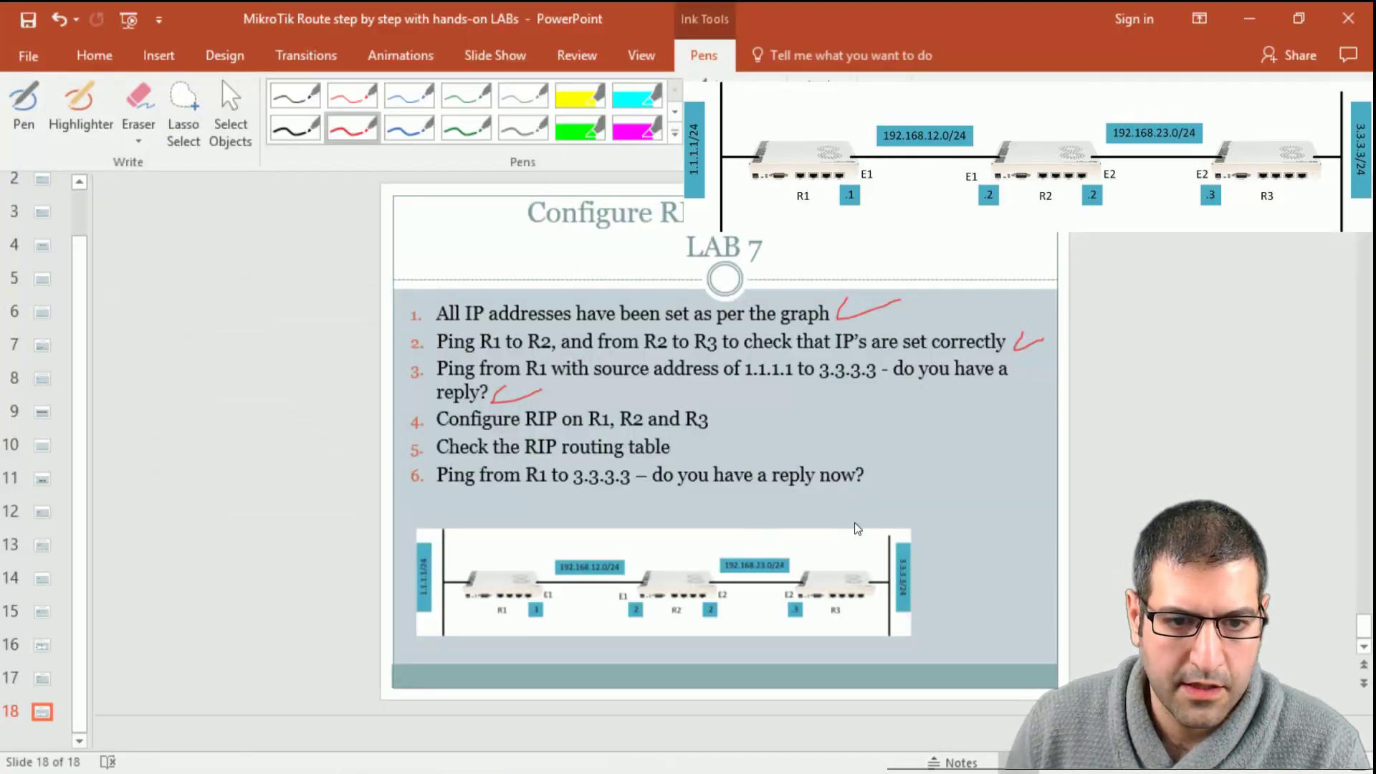
left_click(23, 108)
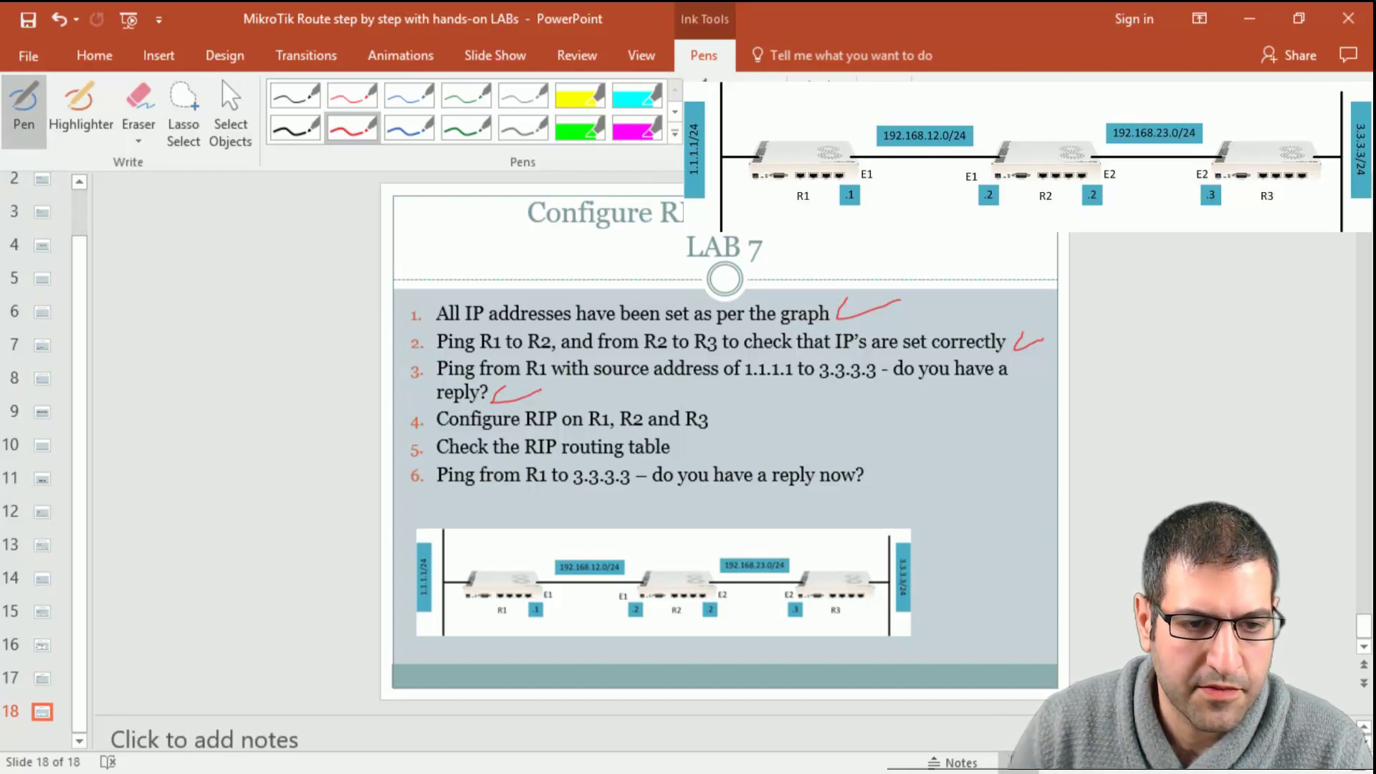
left_click_drag(720, 414, 762, 414)
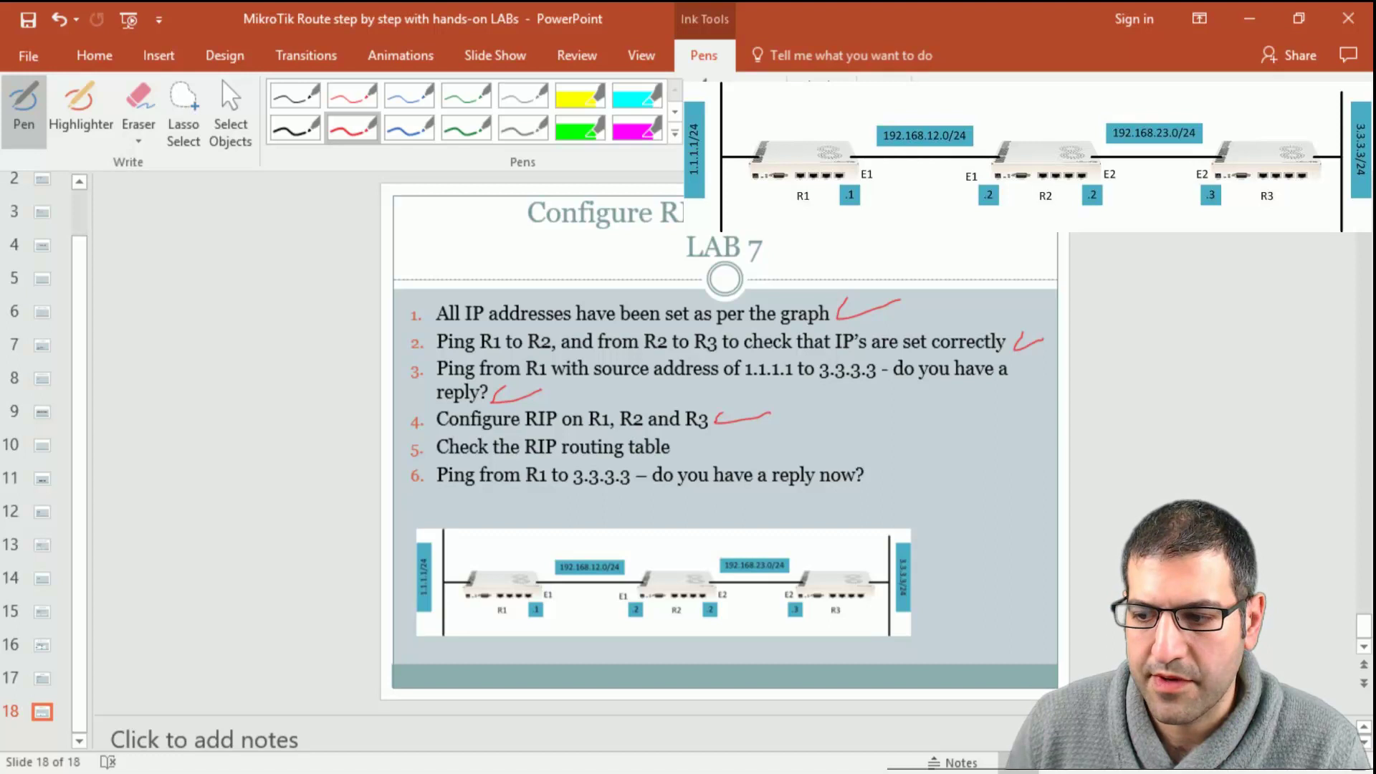
- Switch to R1's WinBox session, examine the 3.3.3.0/24 route in its RIP table, and close the RIP window
key("alt+Tab")
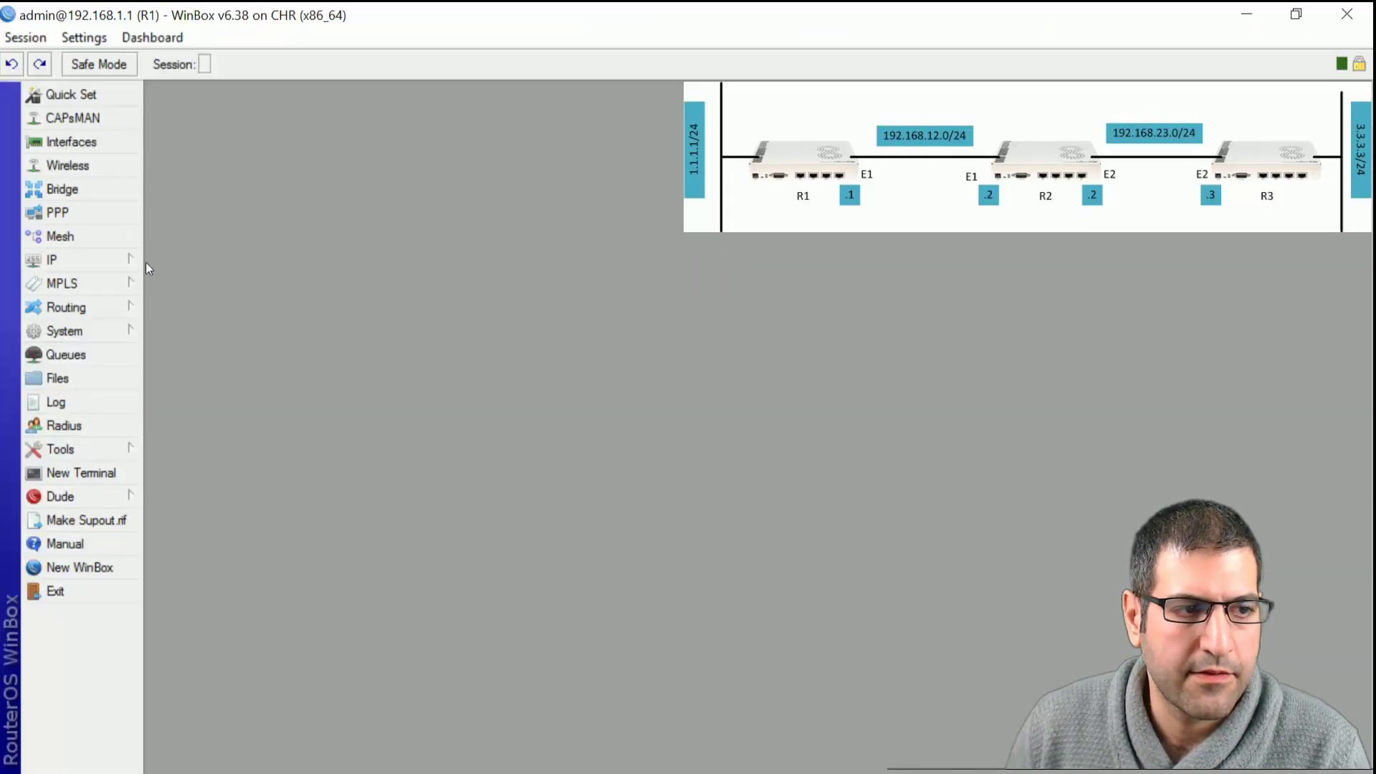
left_click(86, 308)
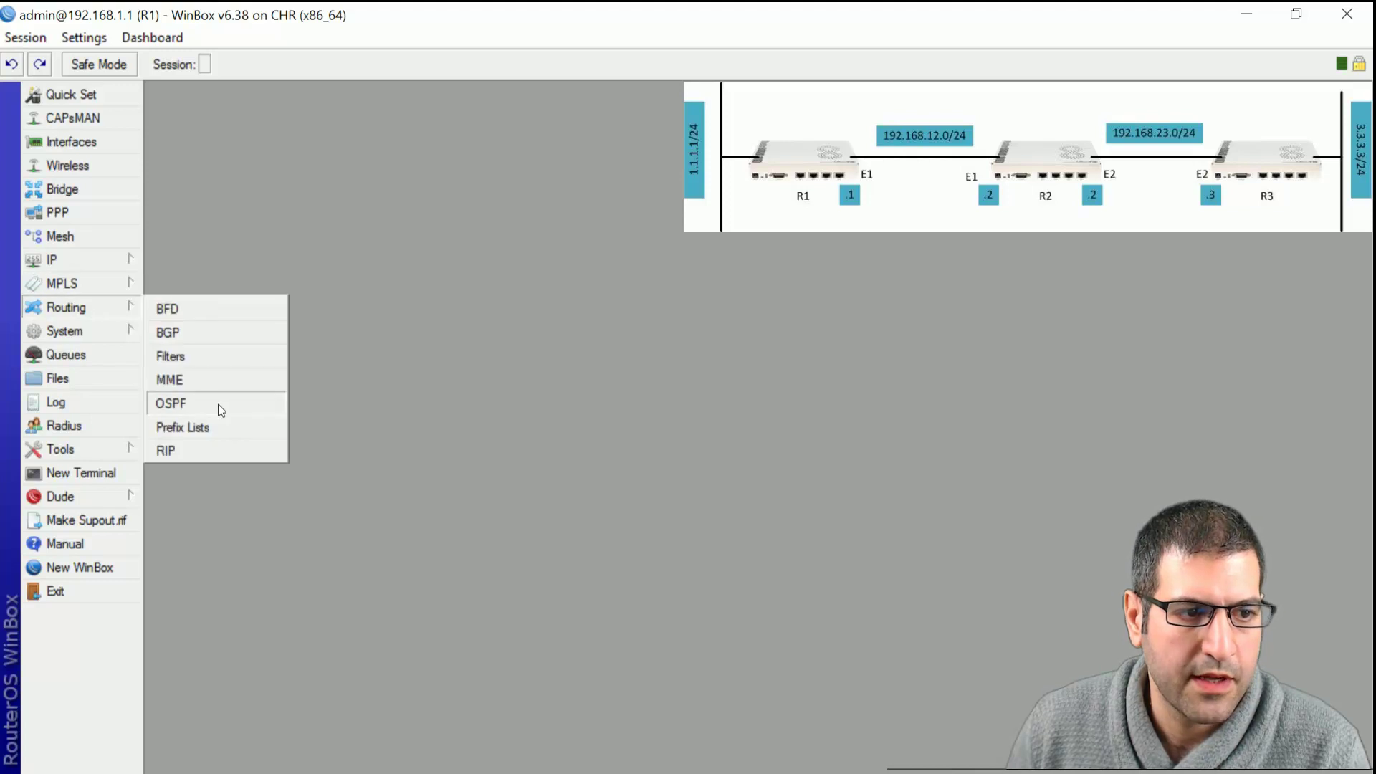
left_click(212, 451)
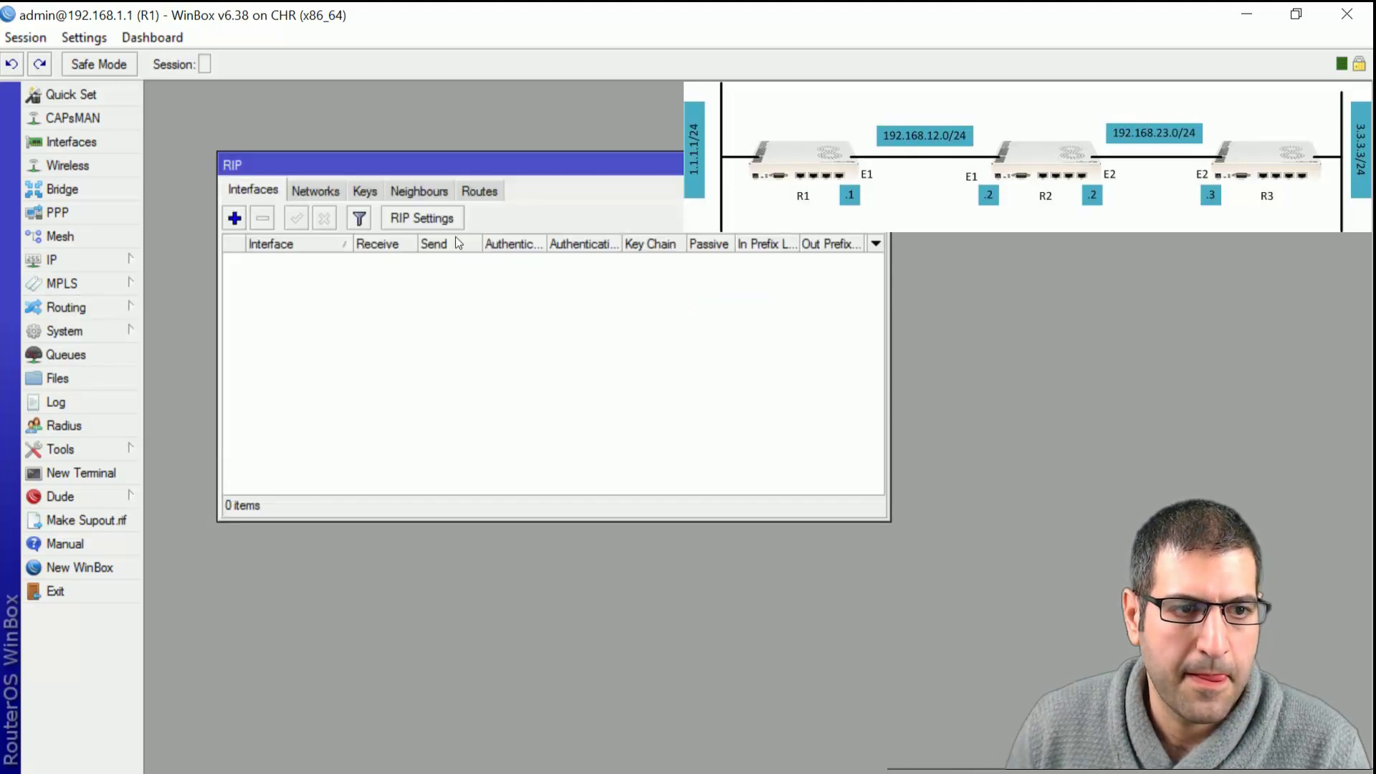
left_click(322, 190)
left_click(480, 191)
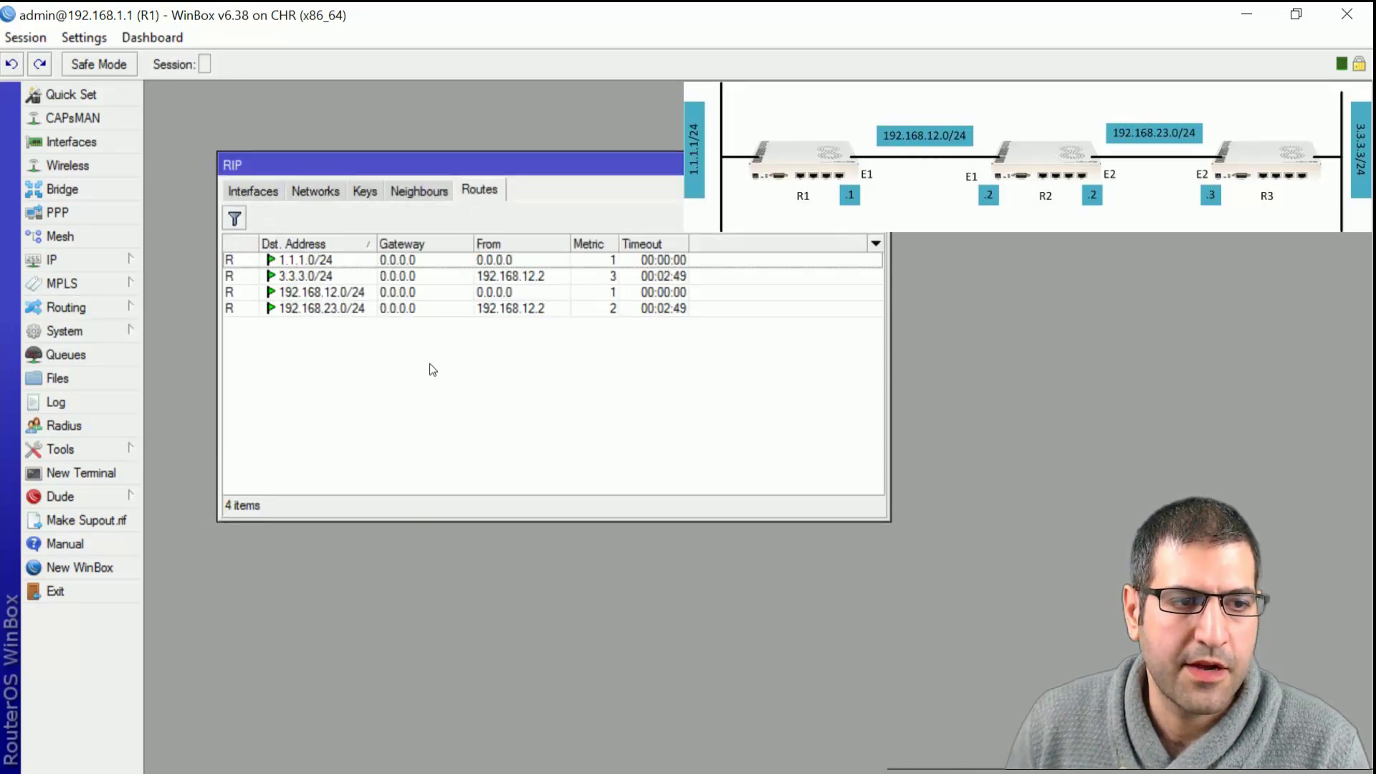
left_click(276, 278)
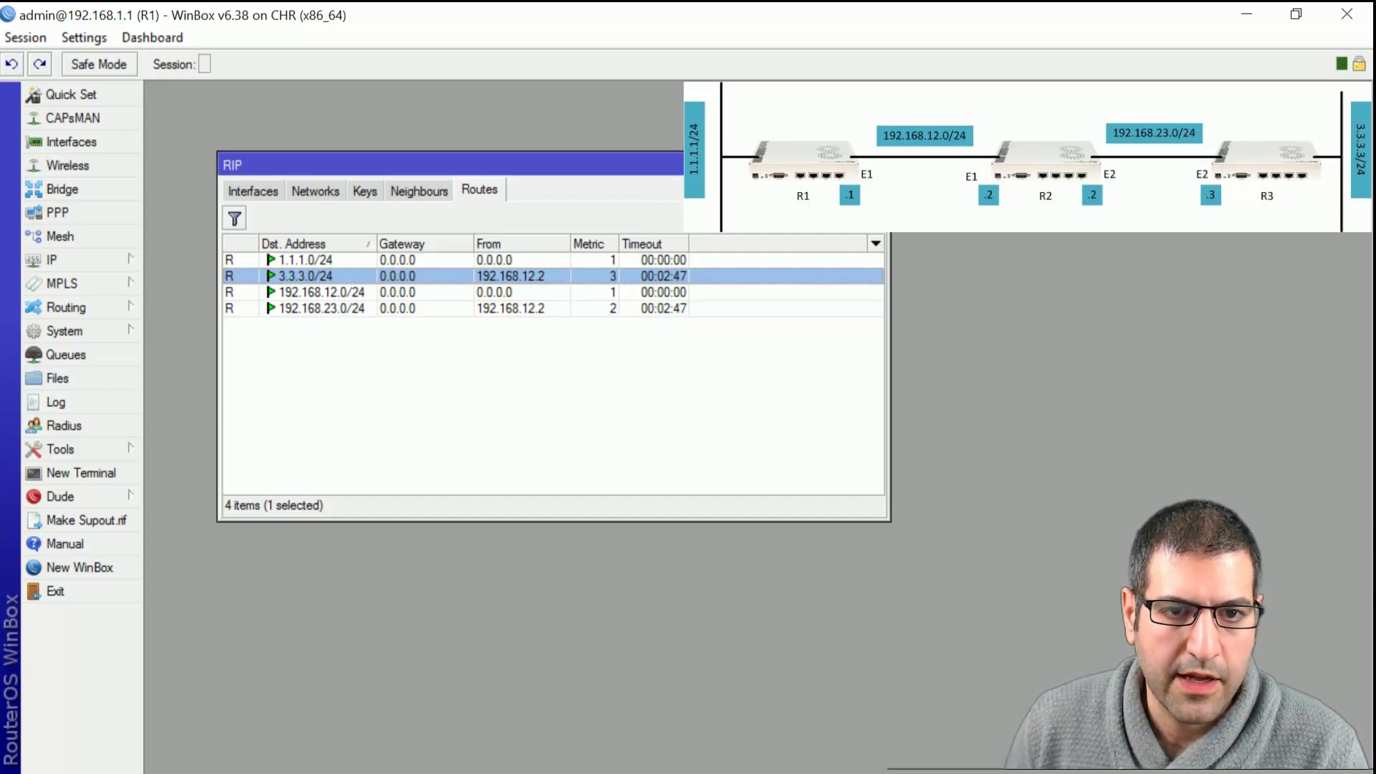
key("Escape")
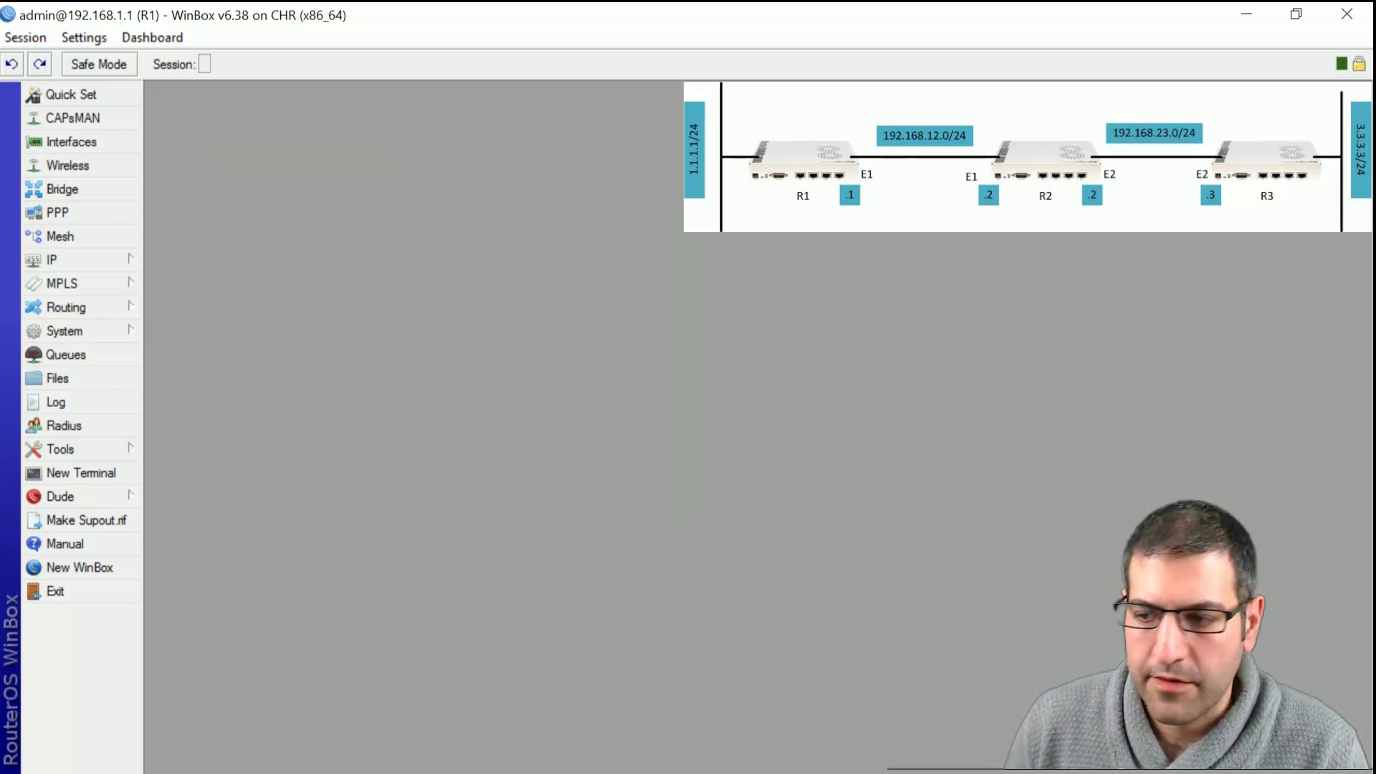
- Switch to R2's WinBox session and examine the 1.1.1.0/24 and 3.3.3.0/24 routes in its RIP table
key("alt+Tab")
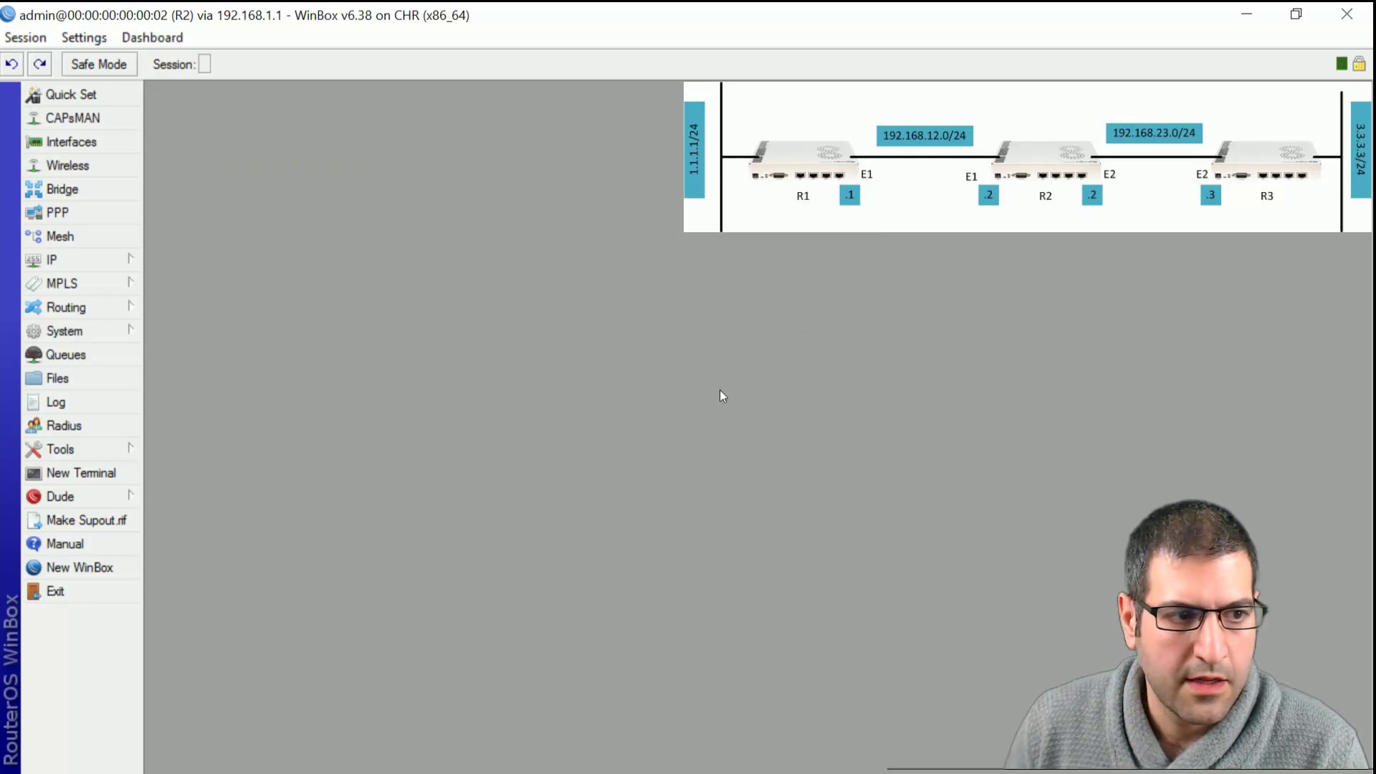
left_click(88, 308)
mouse_move(126, 329)
mouse_move(82, 308)
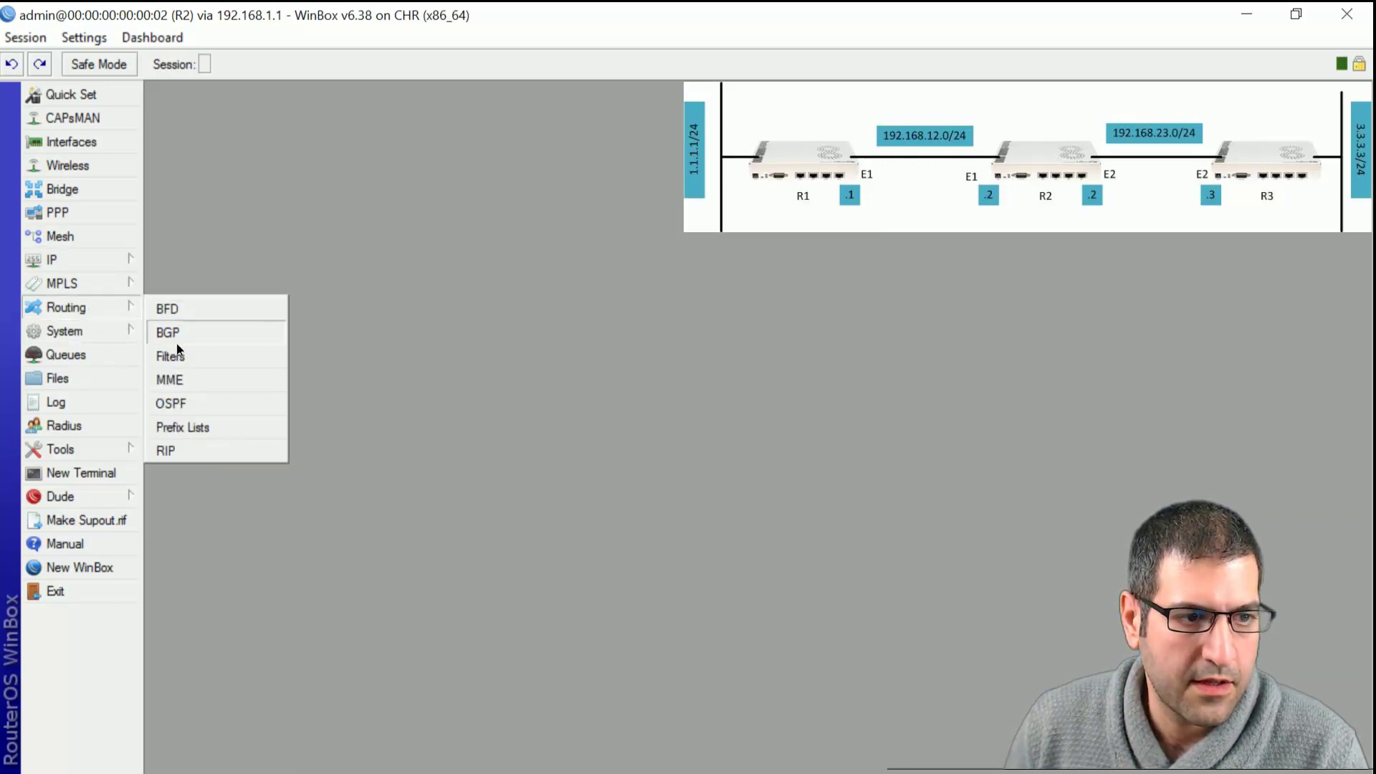
left_click(225, 453)
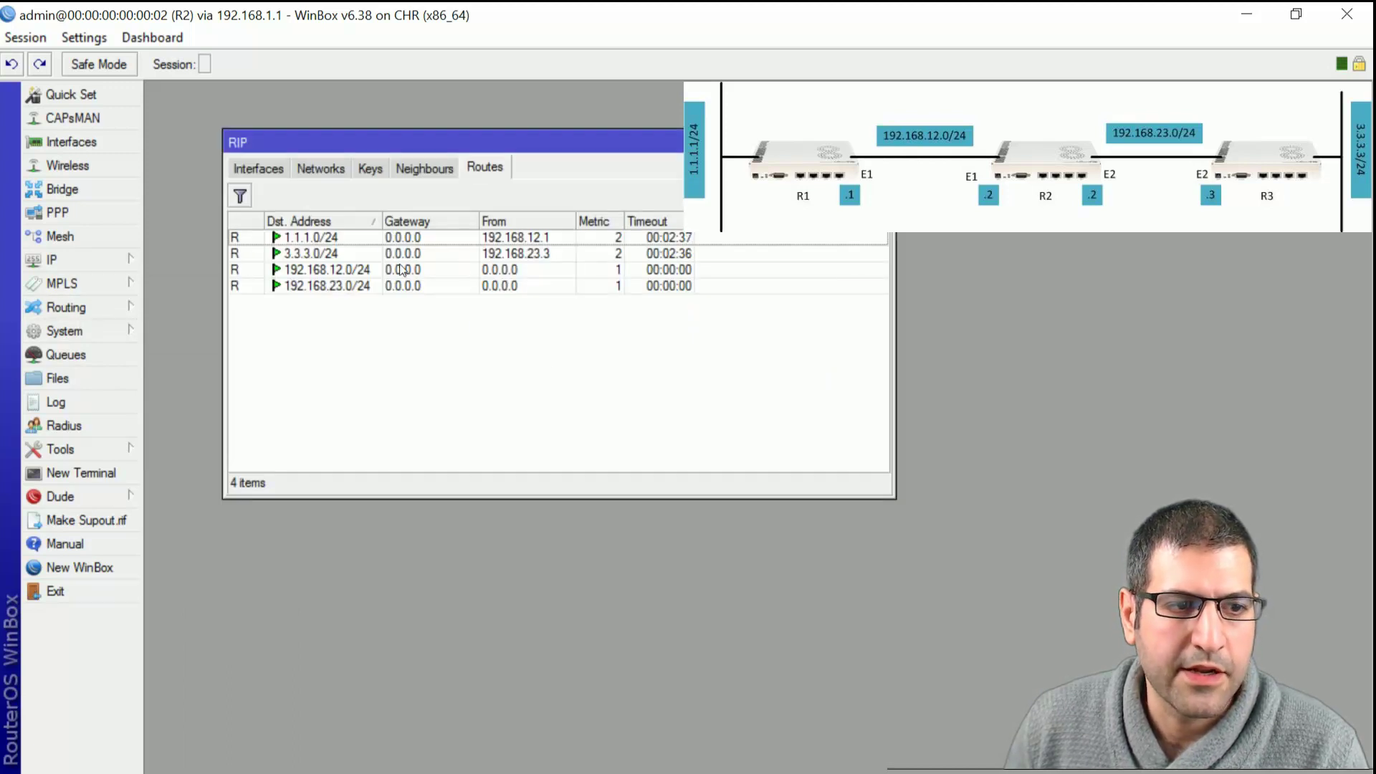
left_click(349, 237)
left_click(324, 252)
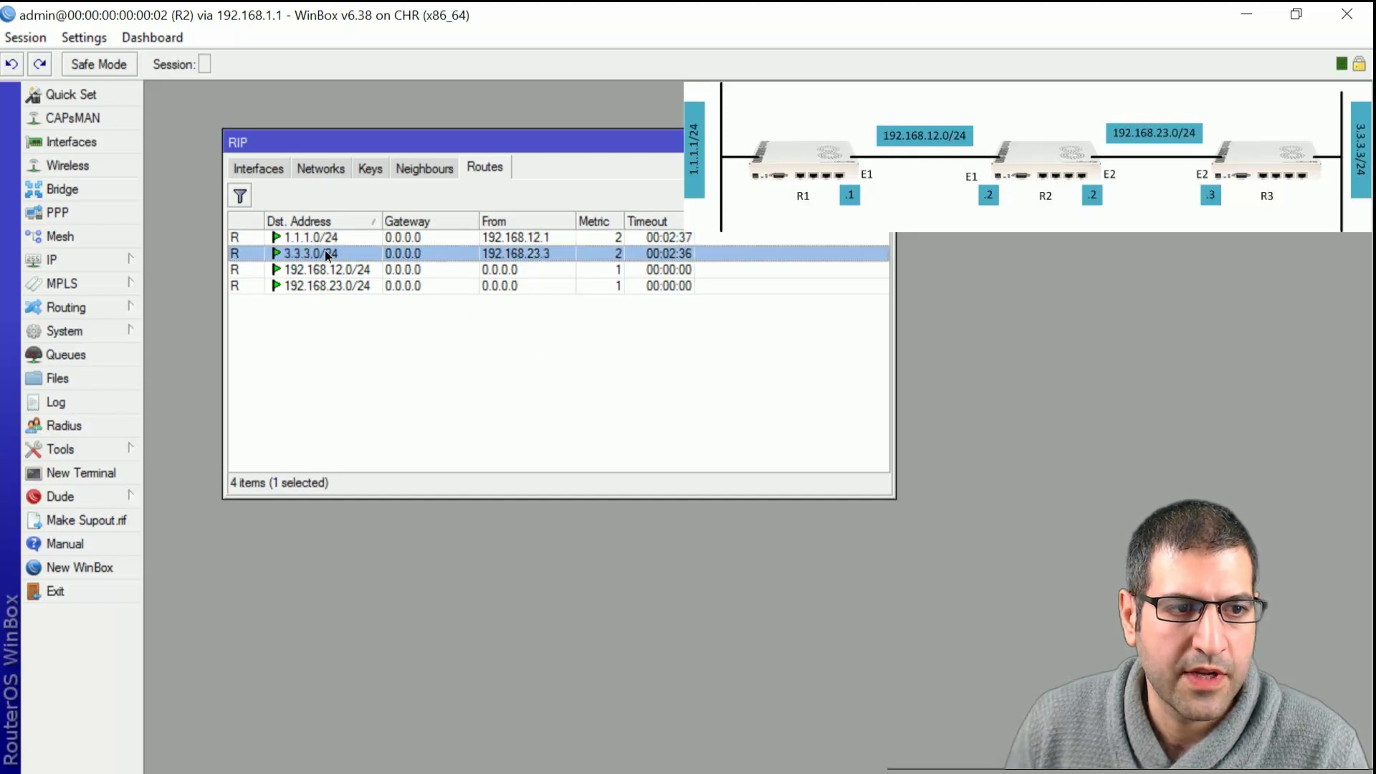
left_click(325, 236)
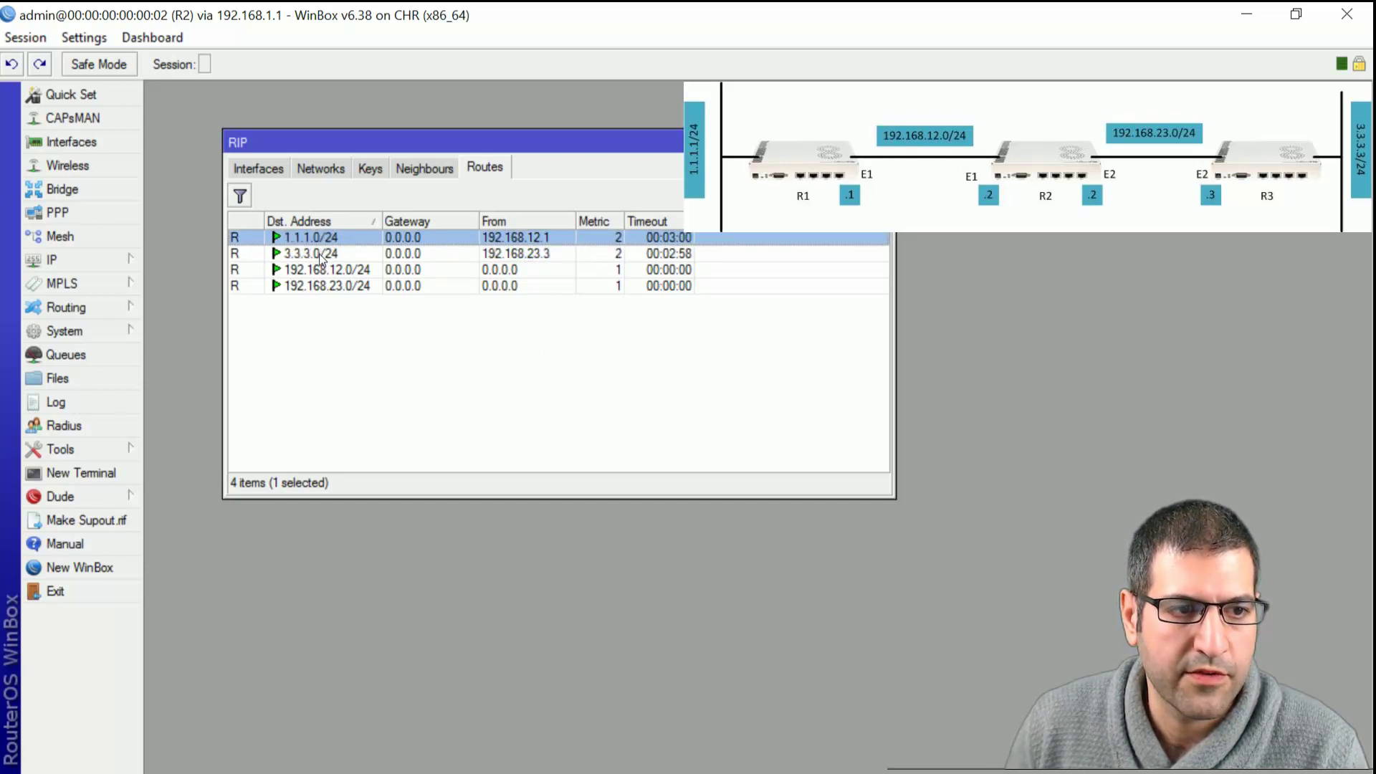
left_click(319, 254)
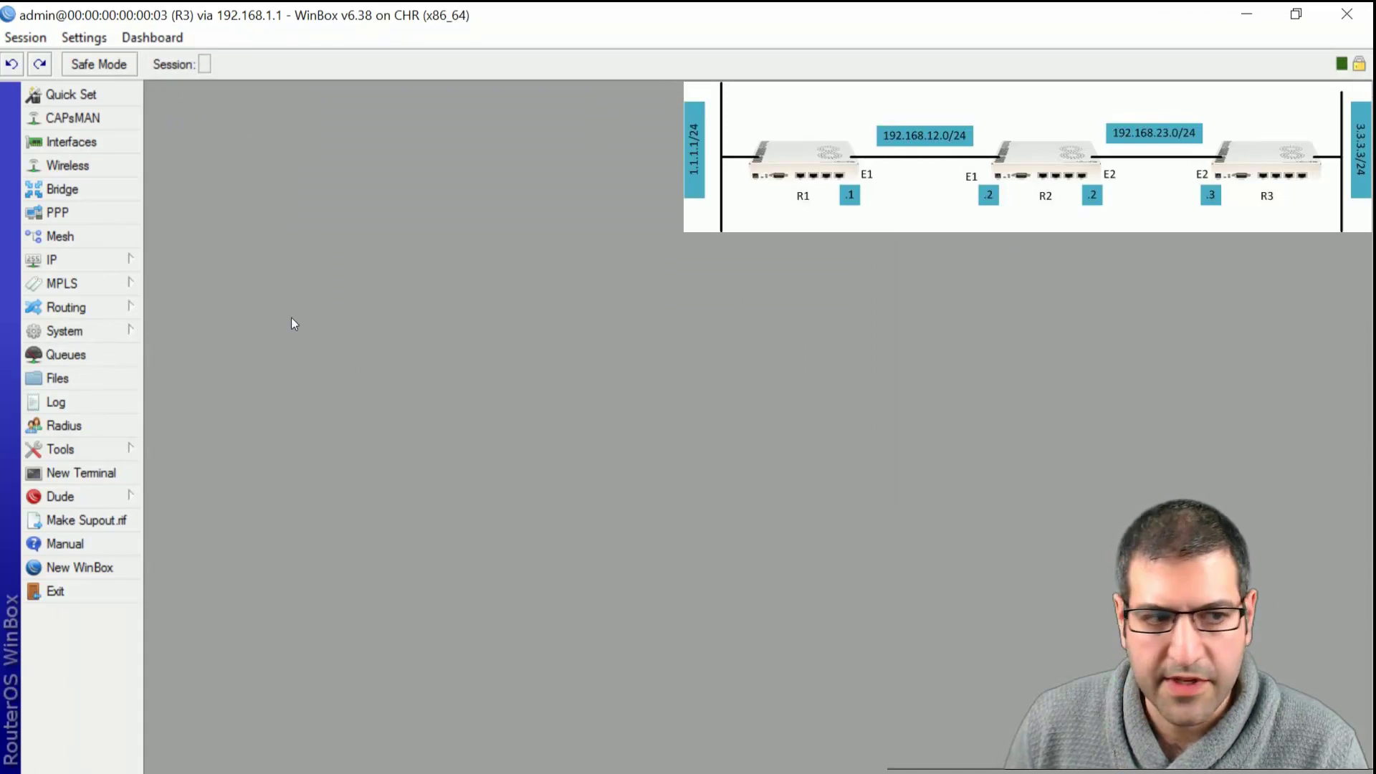
- Reopen the RIP configuration on R3 and check the source and metric of its 1.1.1.0/24 route
left_click(114, 310)
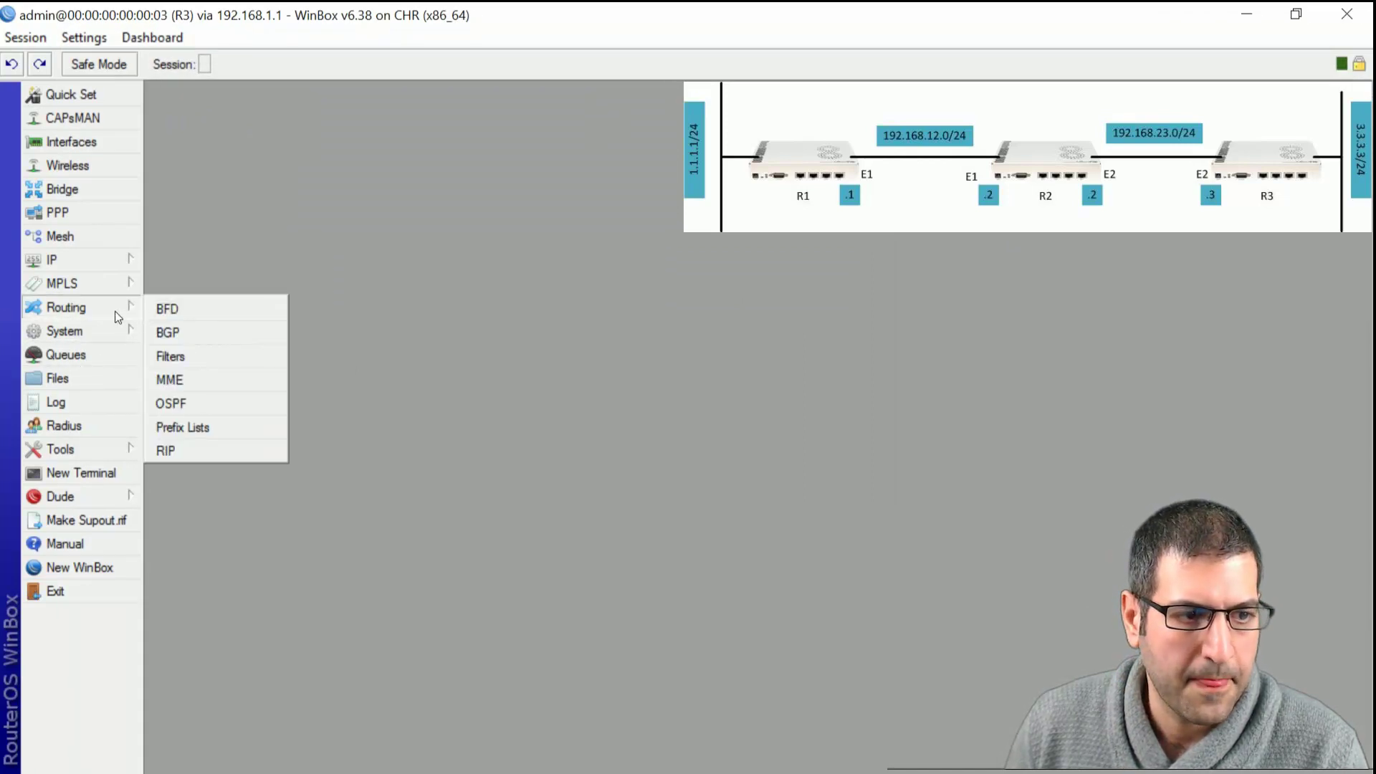
left_click(252, 448)
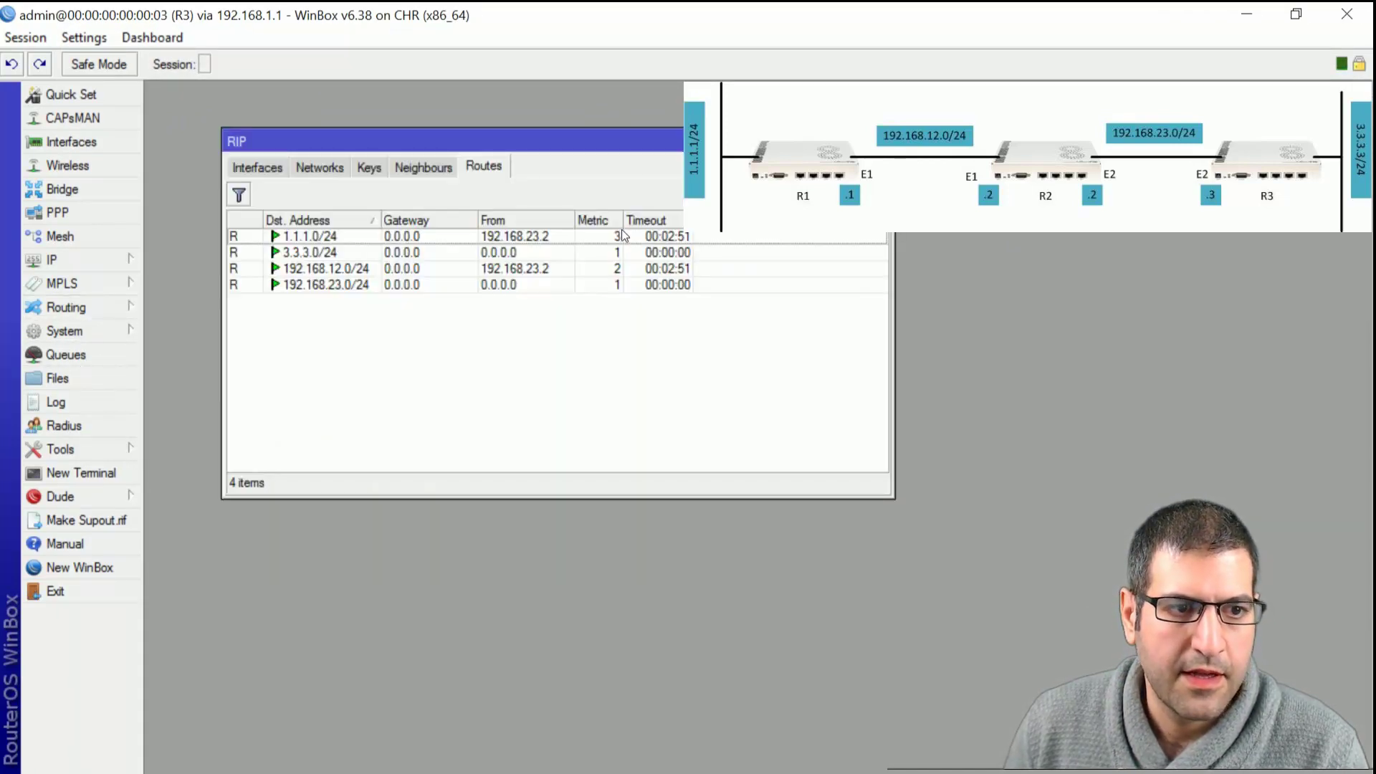
left_click(329, 236)
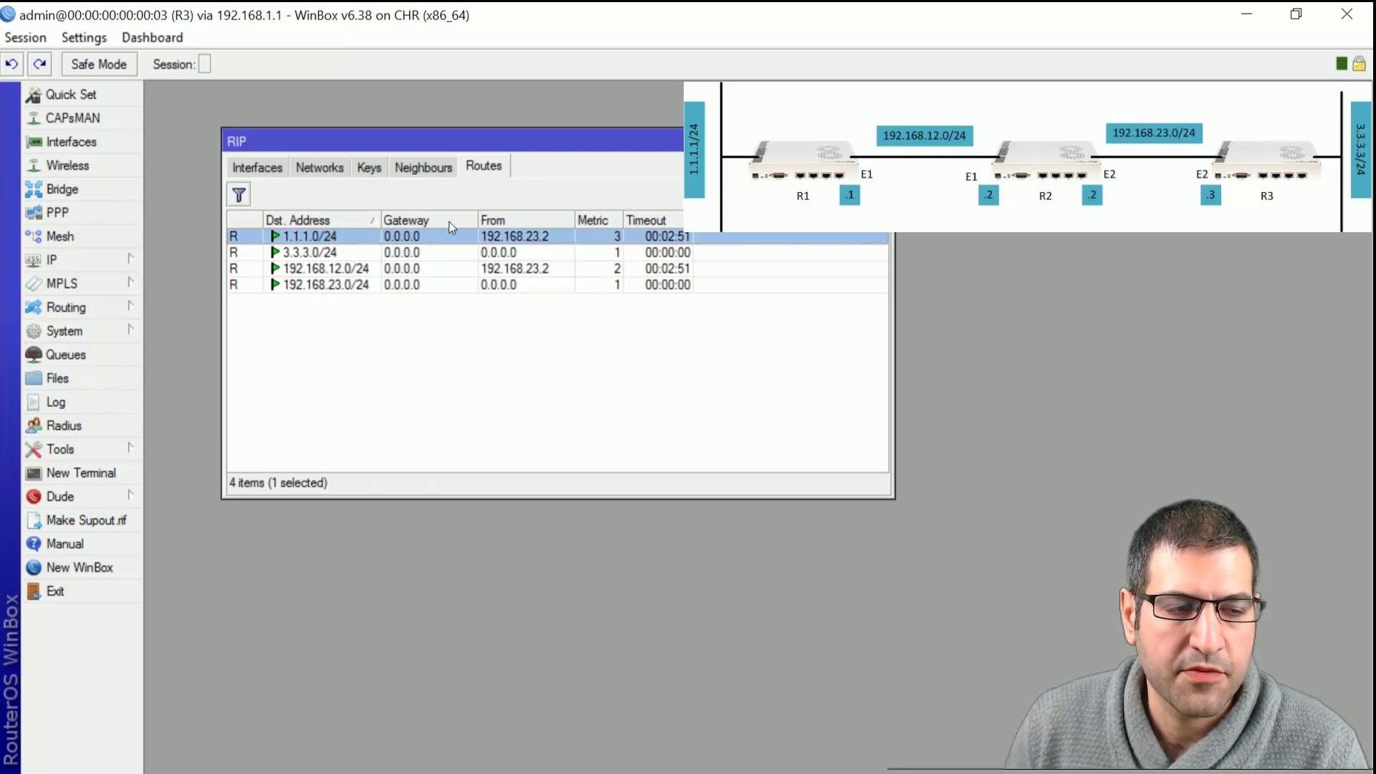
- Check the 192.168.12.0/24 route on R3, and draw a red pen tick beside item 5, Check the RIP routing table, on PowerPoint's LAB 7 slide
left_click(613, 271)
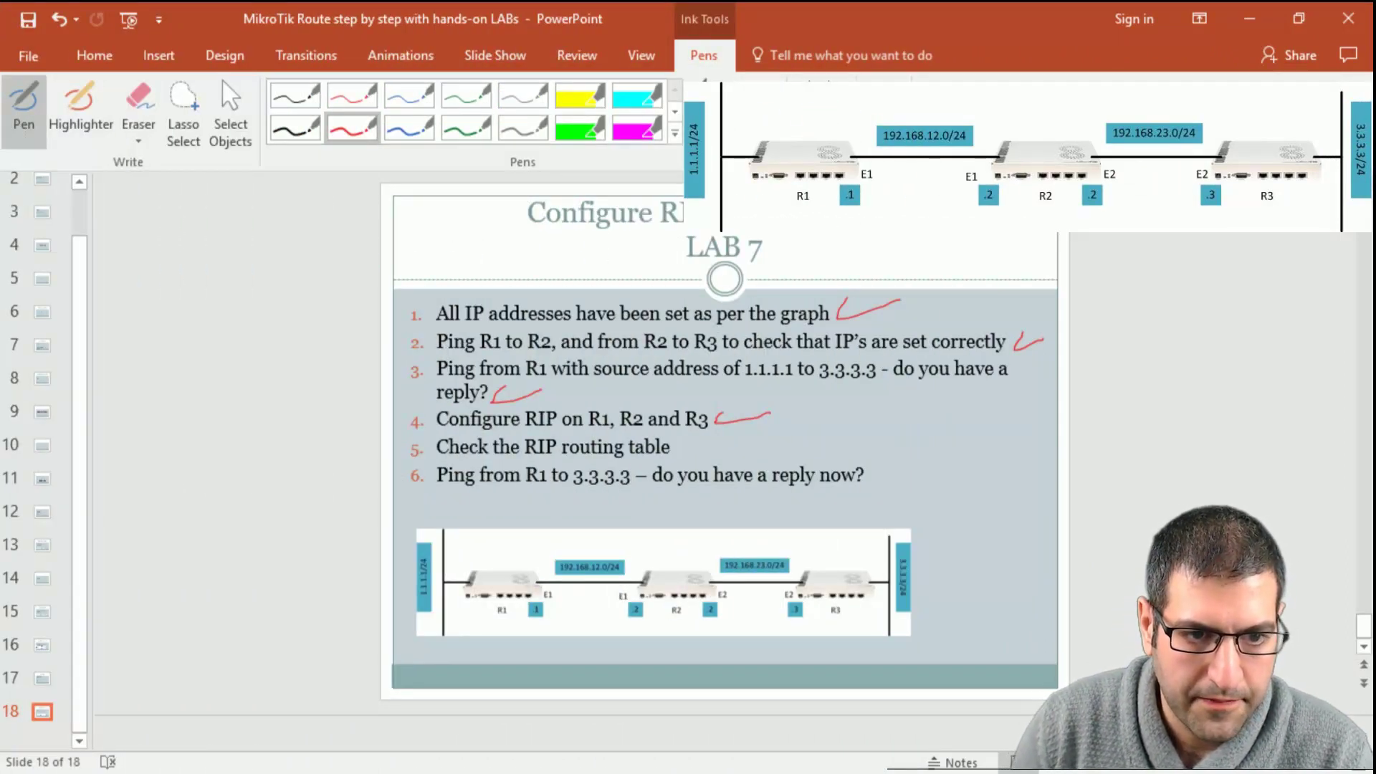
left_click_drag(686, 440, 742, 442)
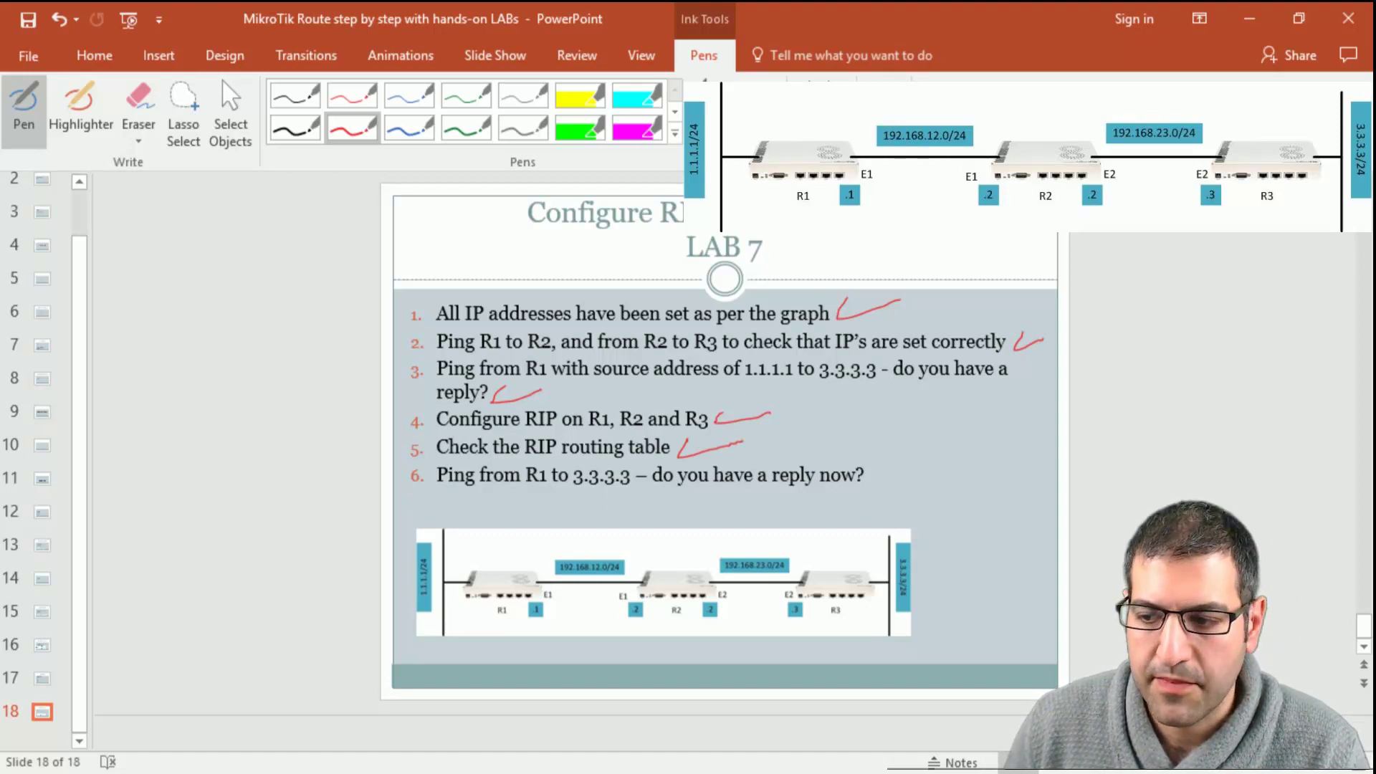
- Switch to R1's WinBox session, ping 3.3.3.3 from a new terminal with source address 1.1.1.1, then stop the ping and close the terminal
key("alt+Tab")
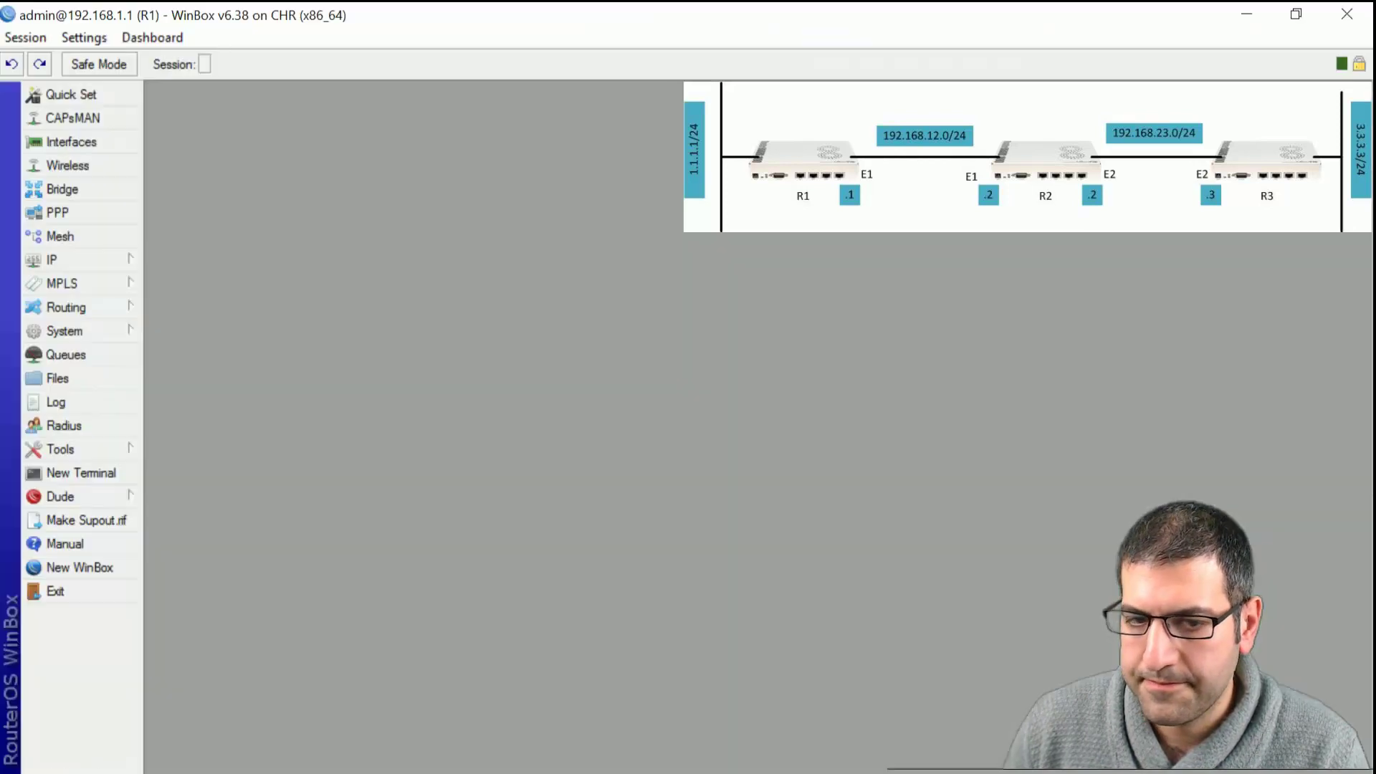
left_click(86, 473)
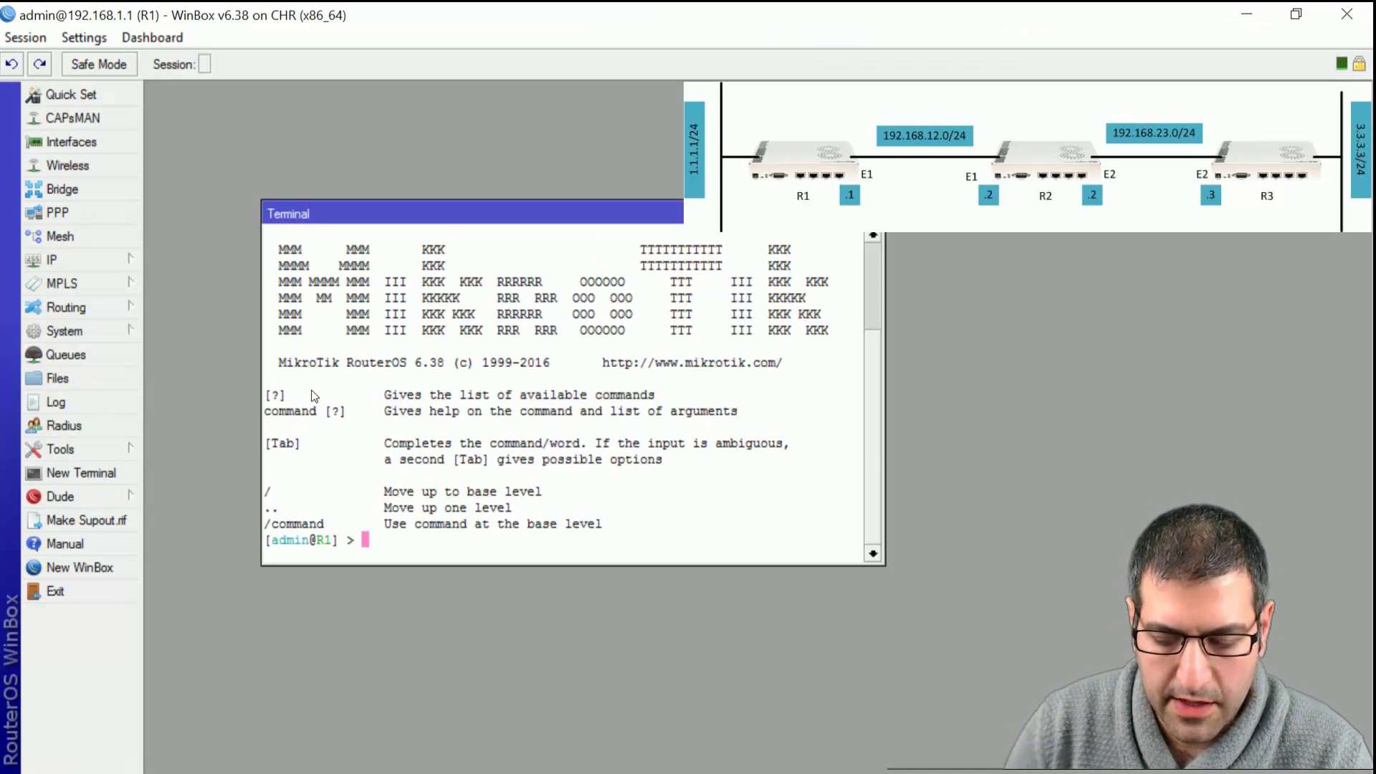
type("ping ")
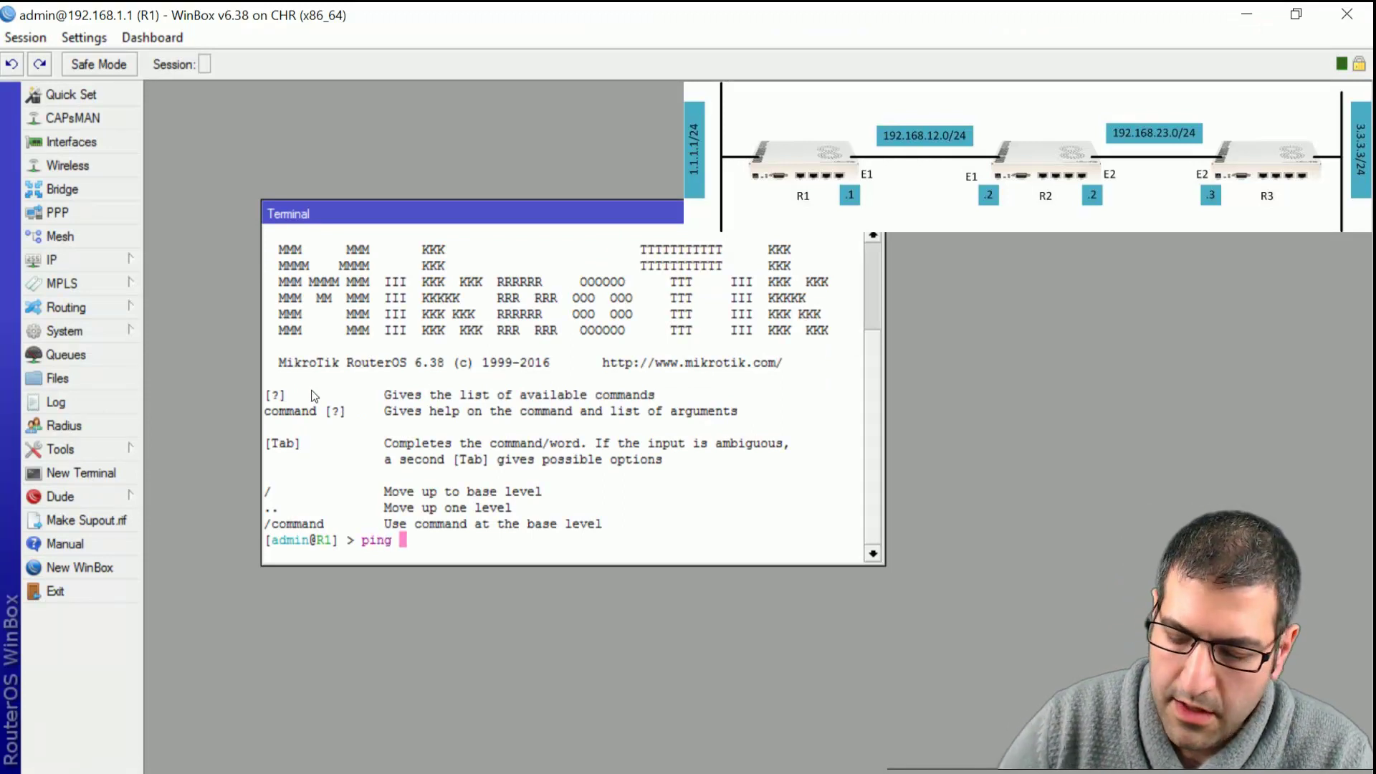
type("3.3.3.3 src-address=1.1.1.1")
key("Return")
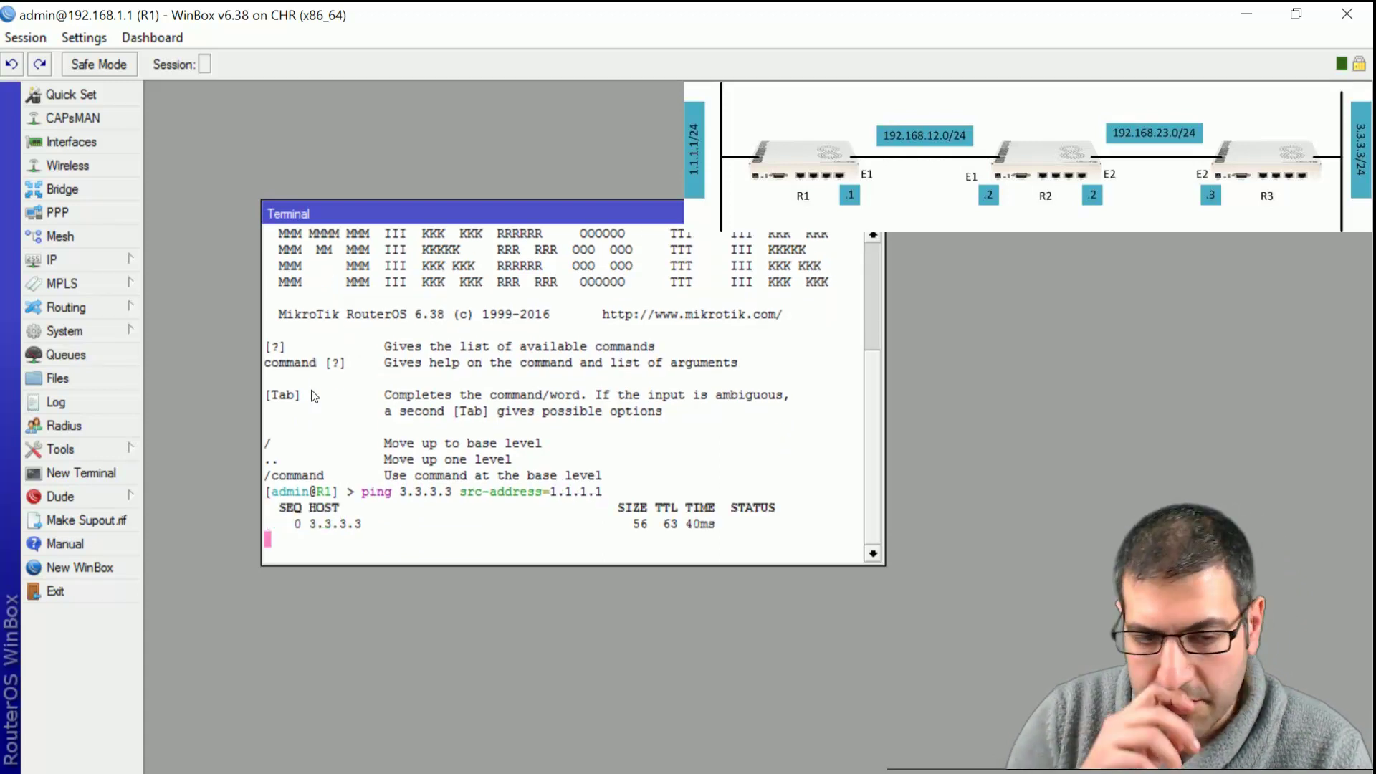
key("ctrl+c")
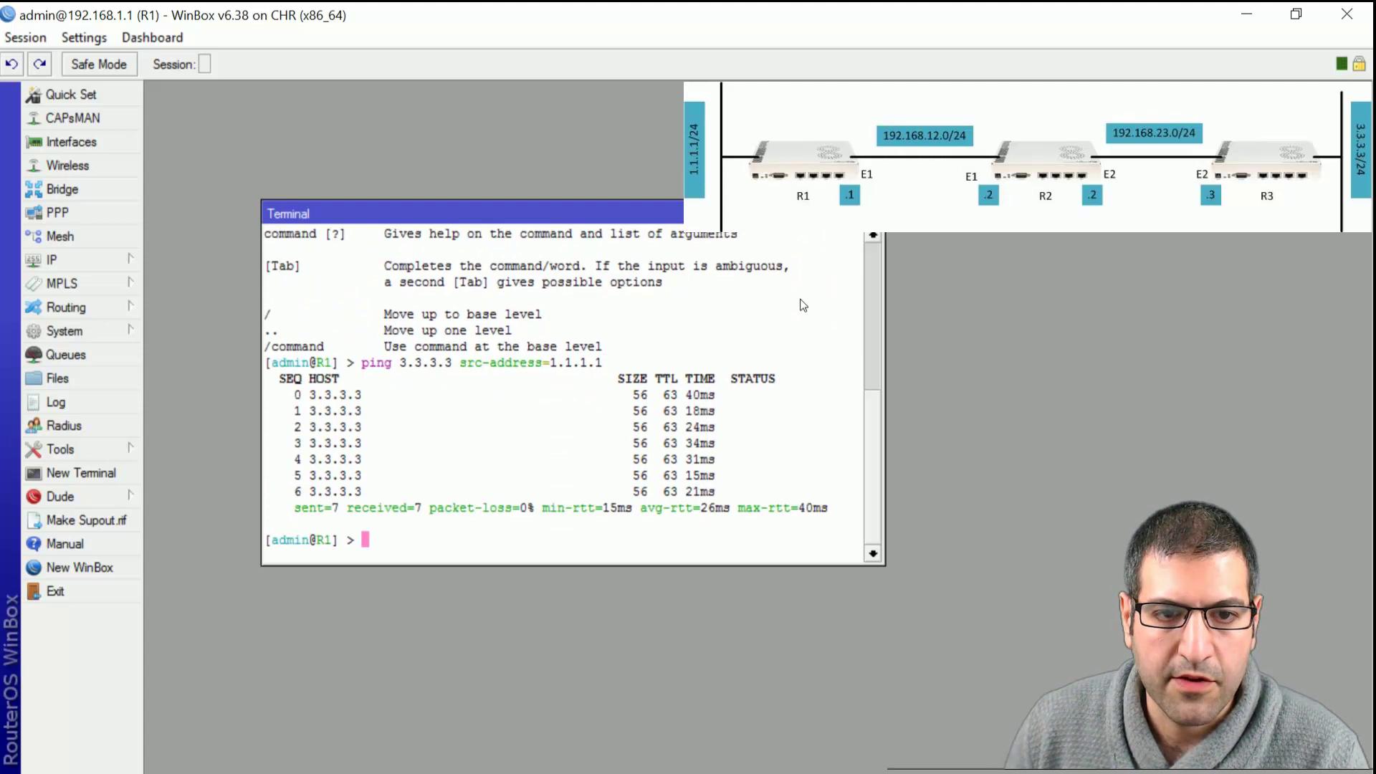
key("ctrl+d")
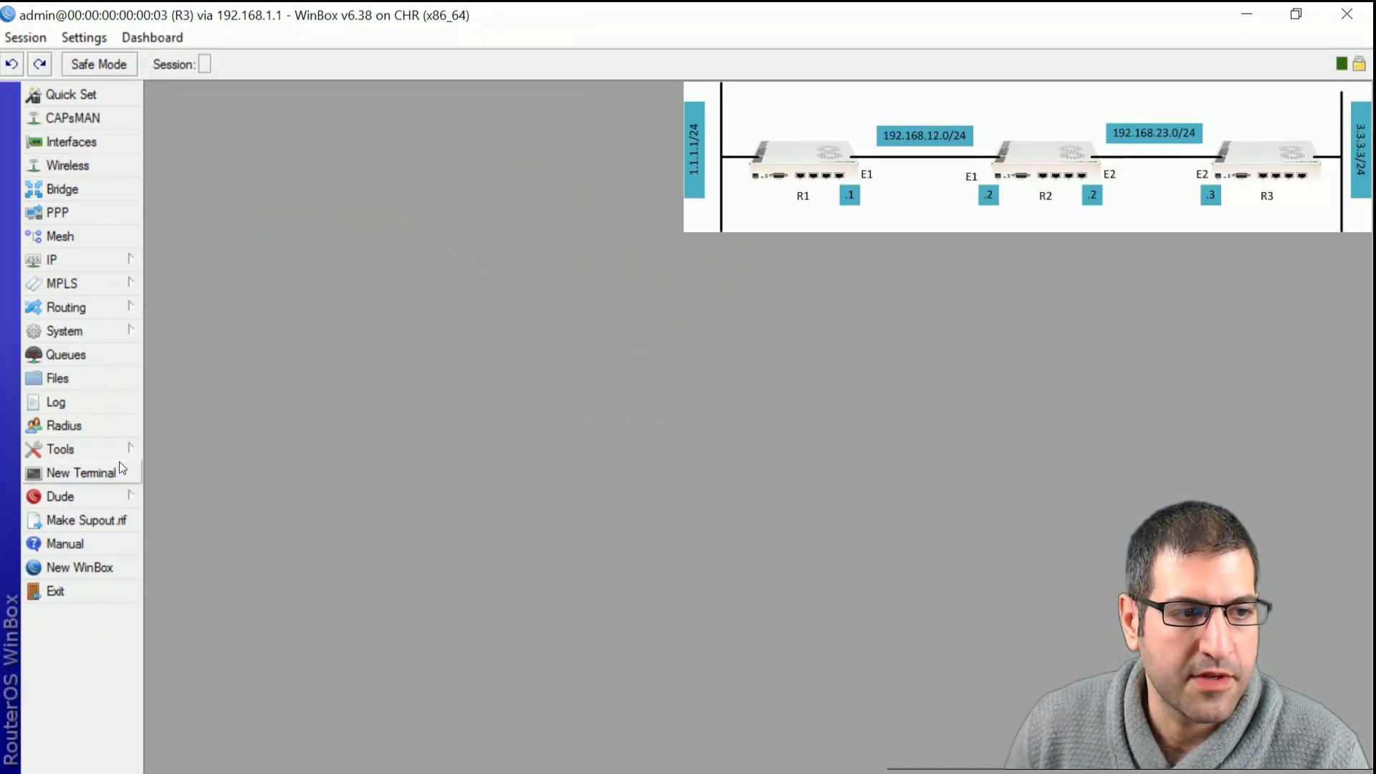
- In R3's WinBox session, ping 1.1.1.1 from a new terminal with source address 3.3.3.3, then stop the ping and close the terminal
left_click(92, 473)
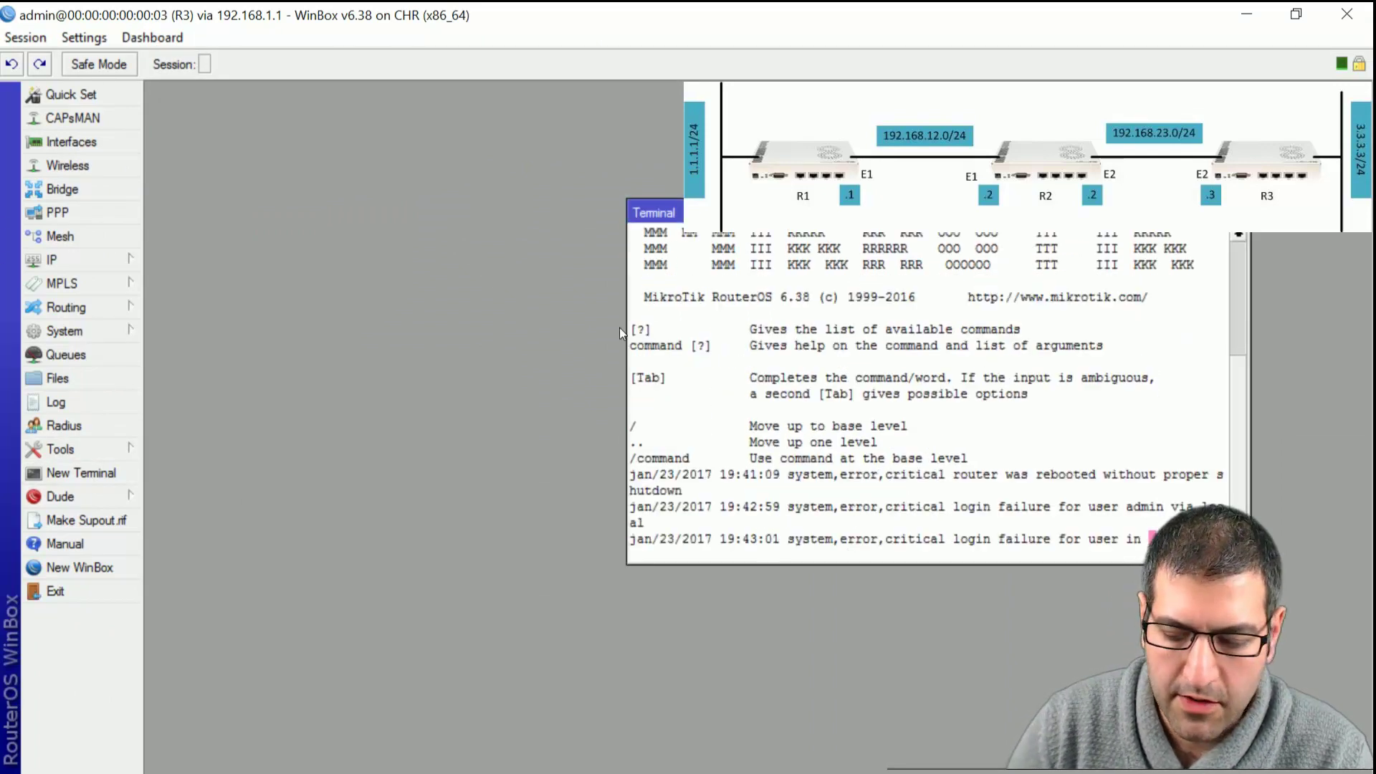
type("ping 1.1.1.1")
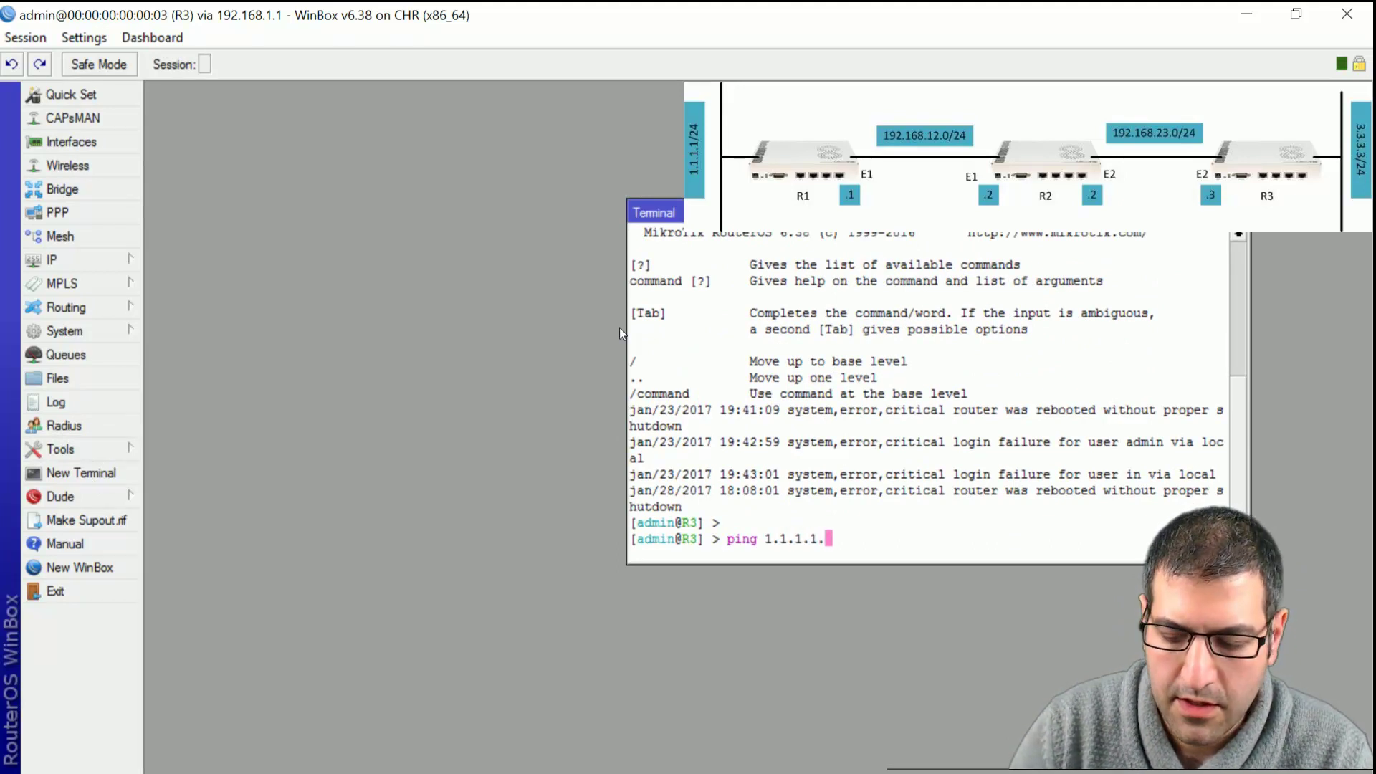
type(" src-address=3.3.3.3")
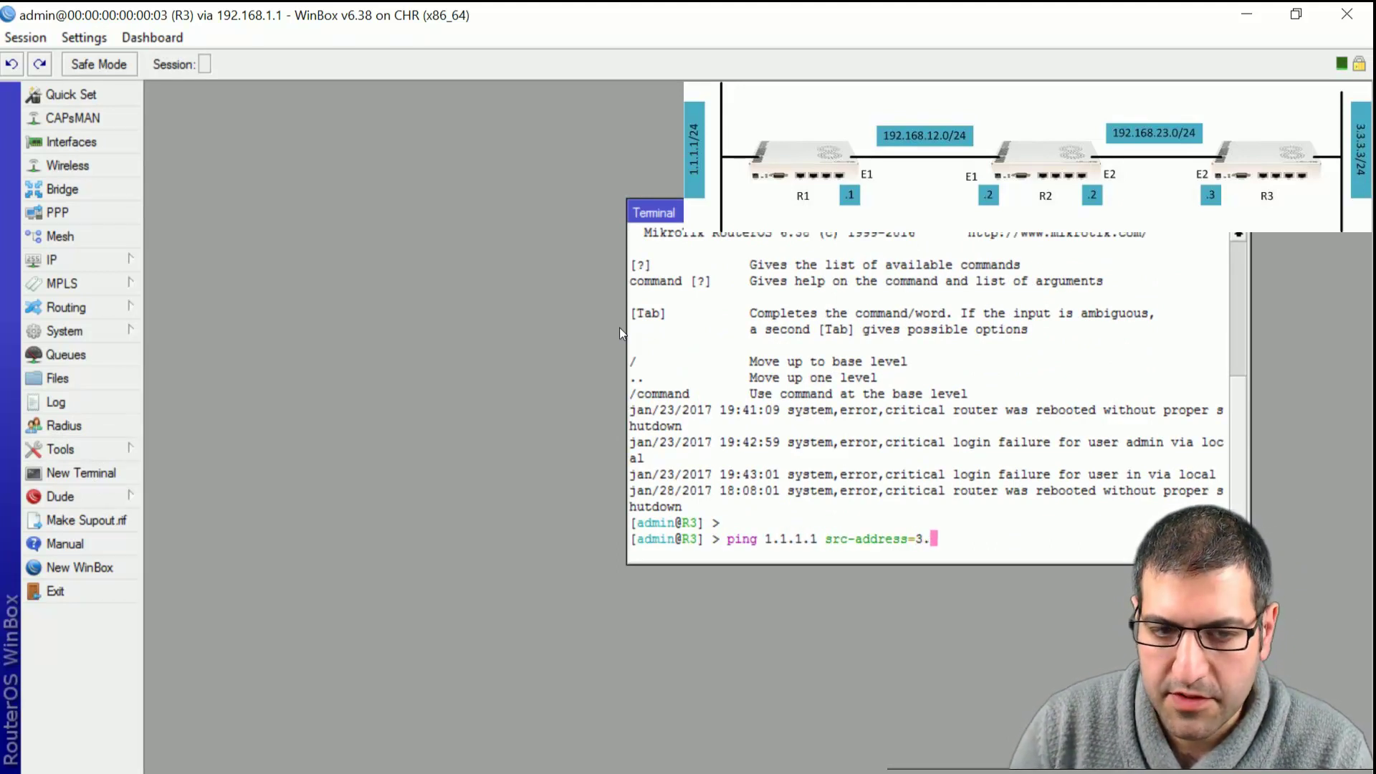
key("Return")
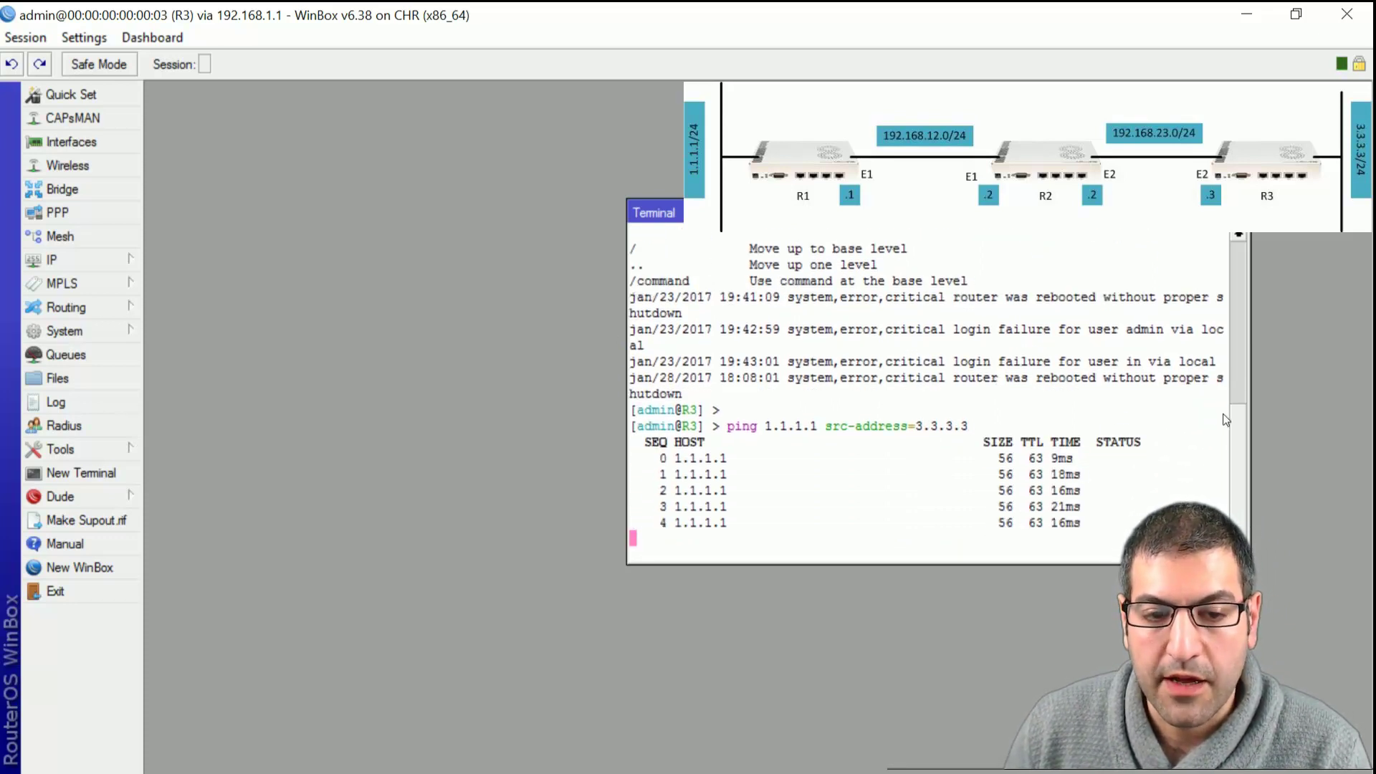
key("ctrl+c")
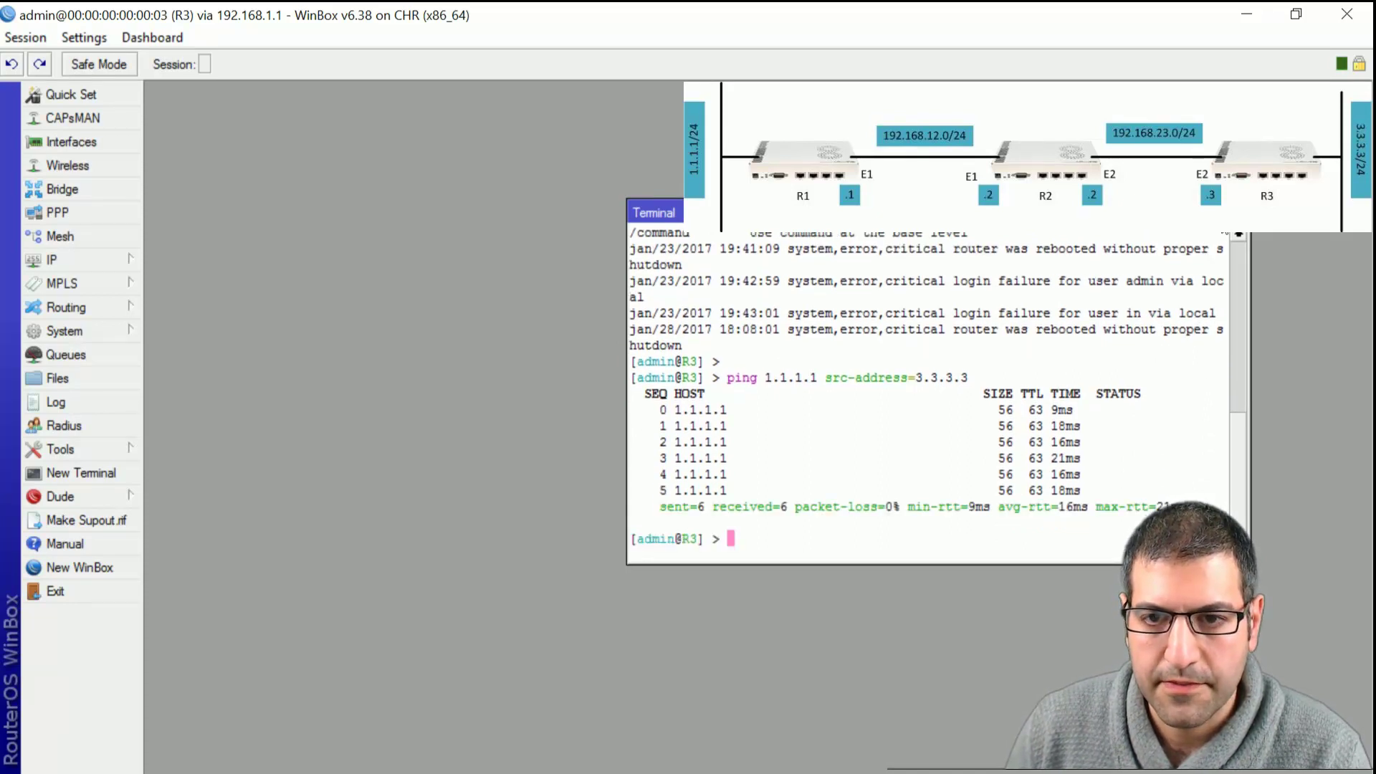
left_click(1243, 212)
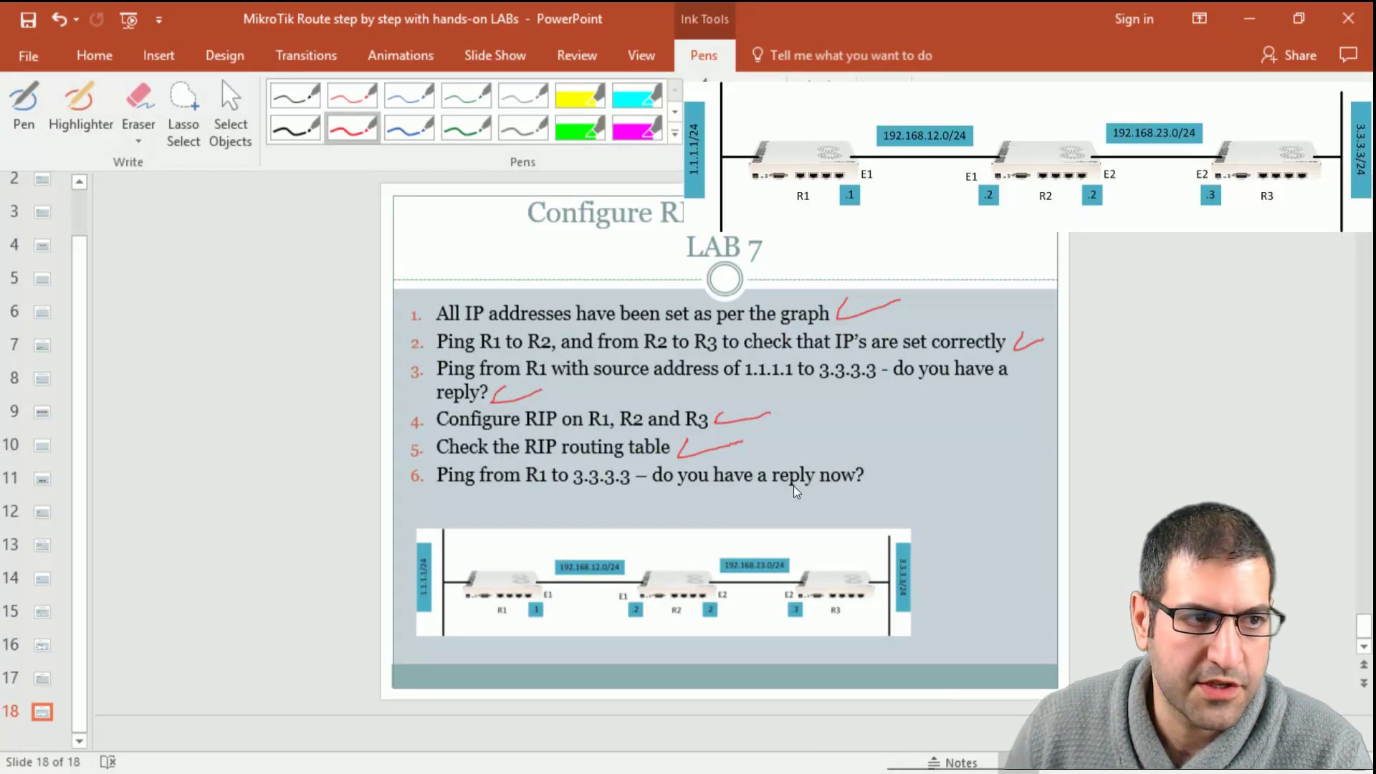
- On the LAB 7 slide in PowerPoint, draw a red pen tick beside item 6, Ping from R1 to 3.3.3.3
left_click(24, 108)
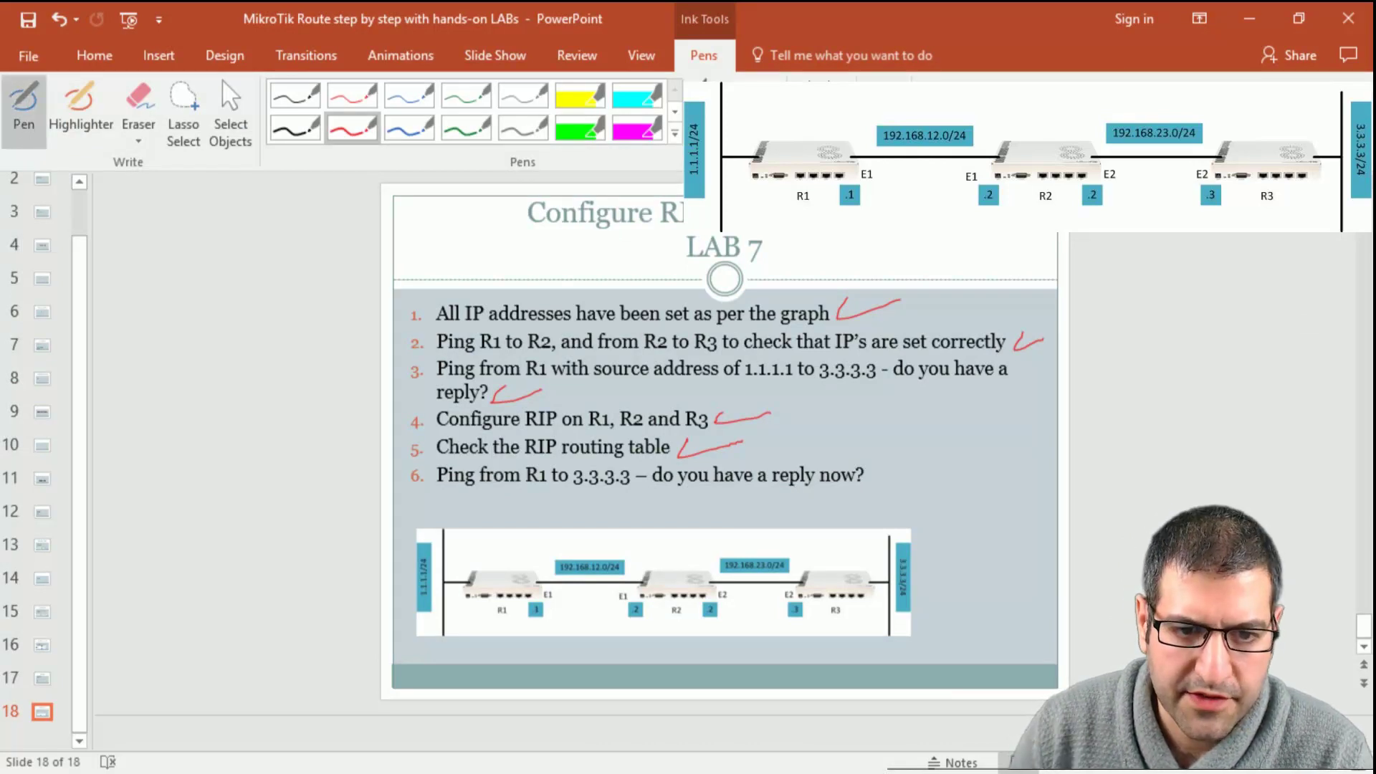
left_click_drag(878, 466, 943, 453)
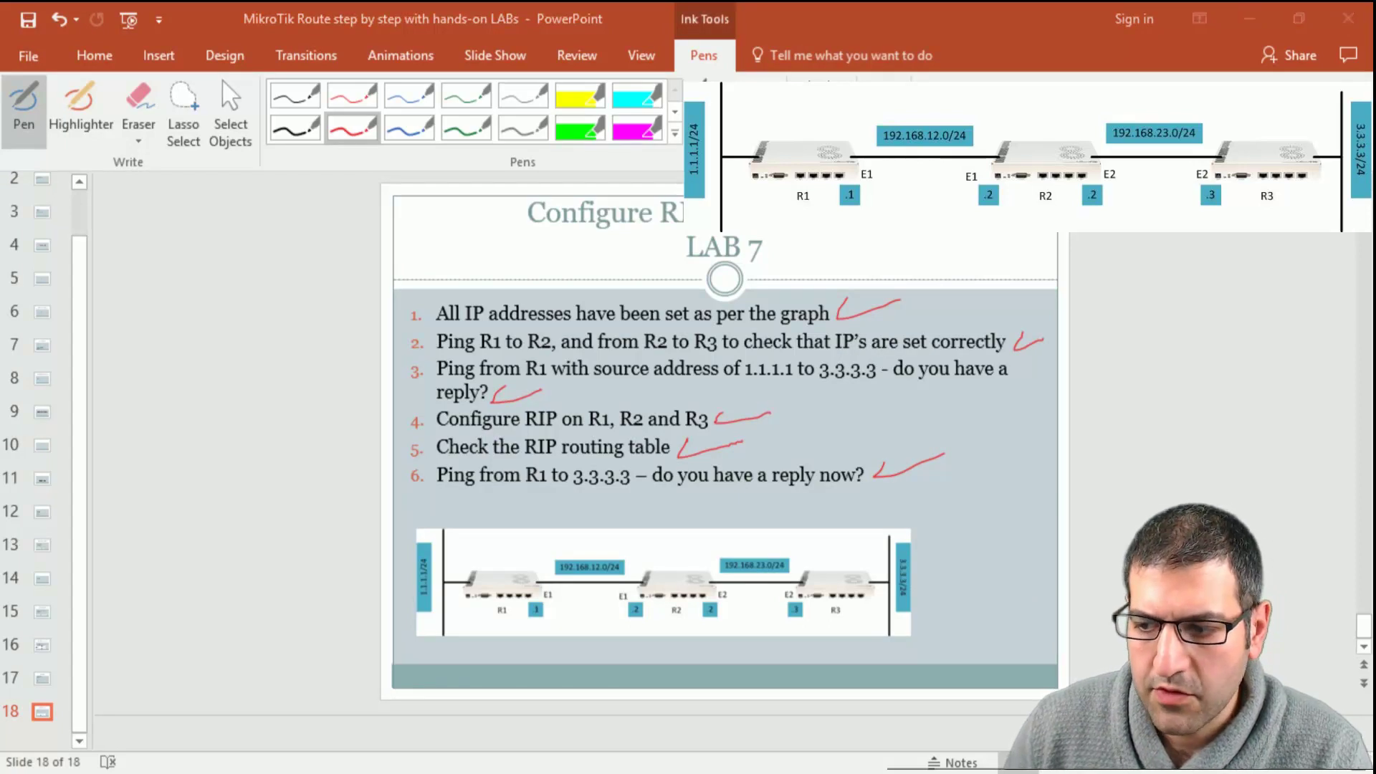
- Switch to R1's WinBox session, open the IP route list, and examine the distance and other details of the 3.3.3.0/24 route
key("alt+Tab")
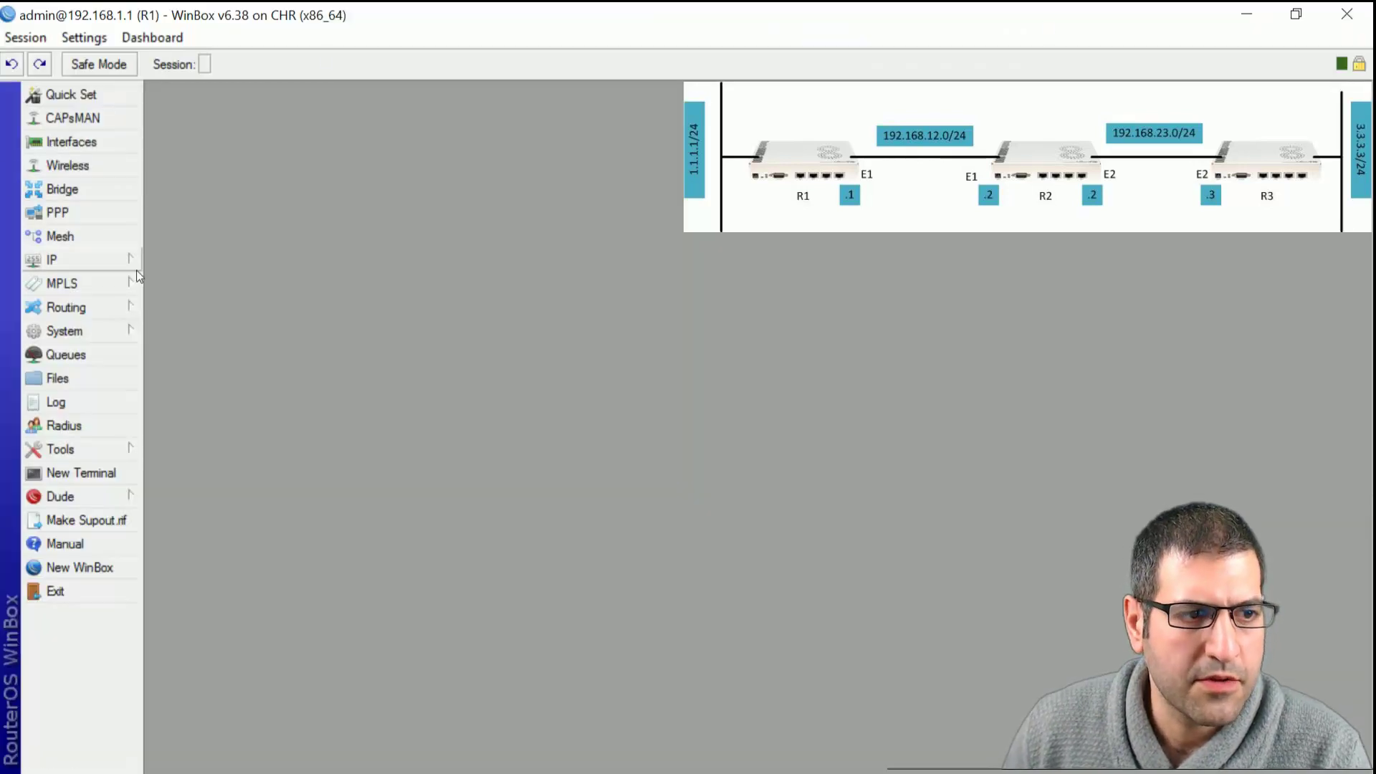
left_click(84, 257)
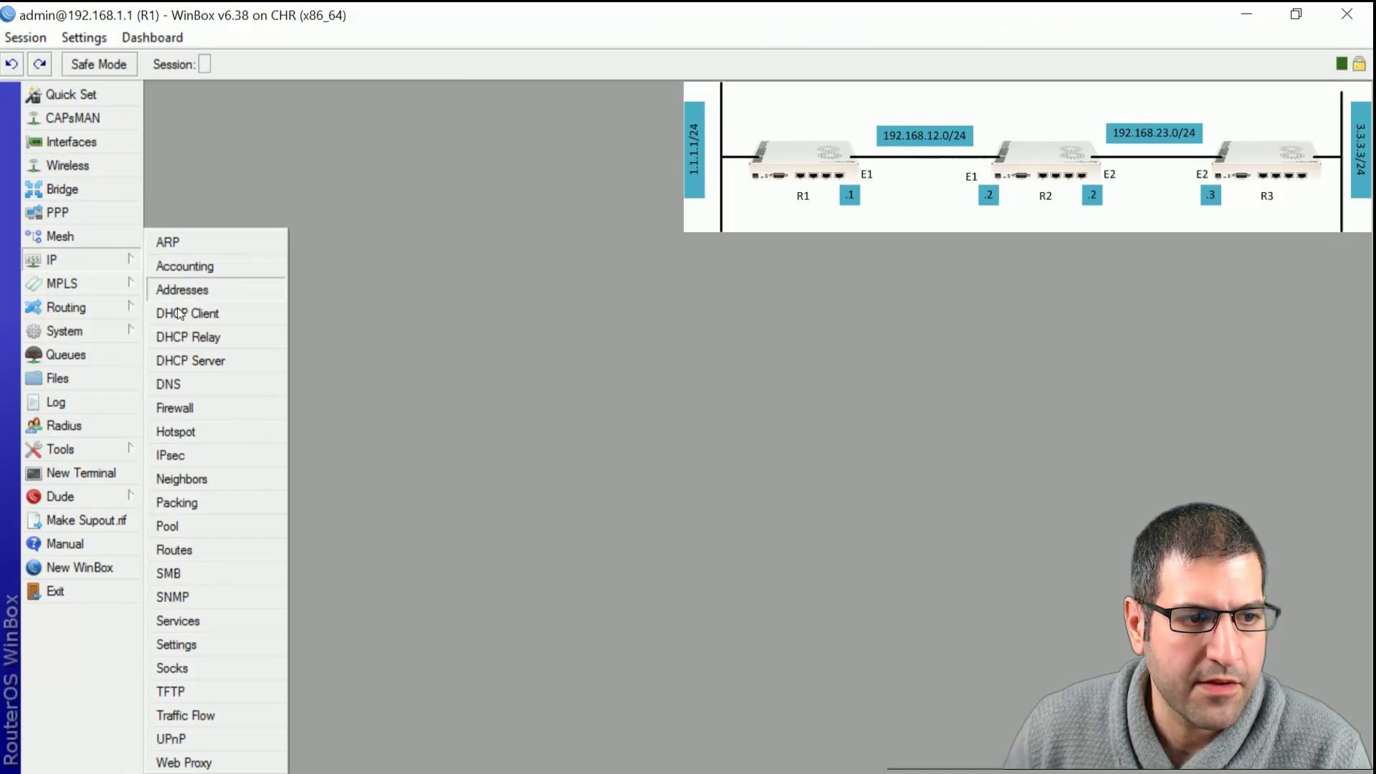
left_click(218, 545)
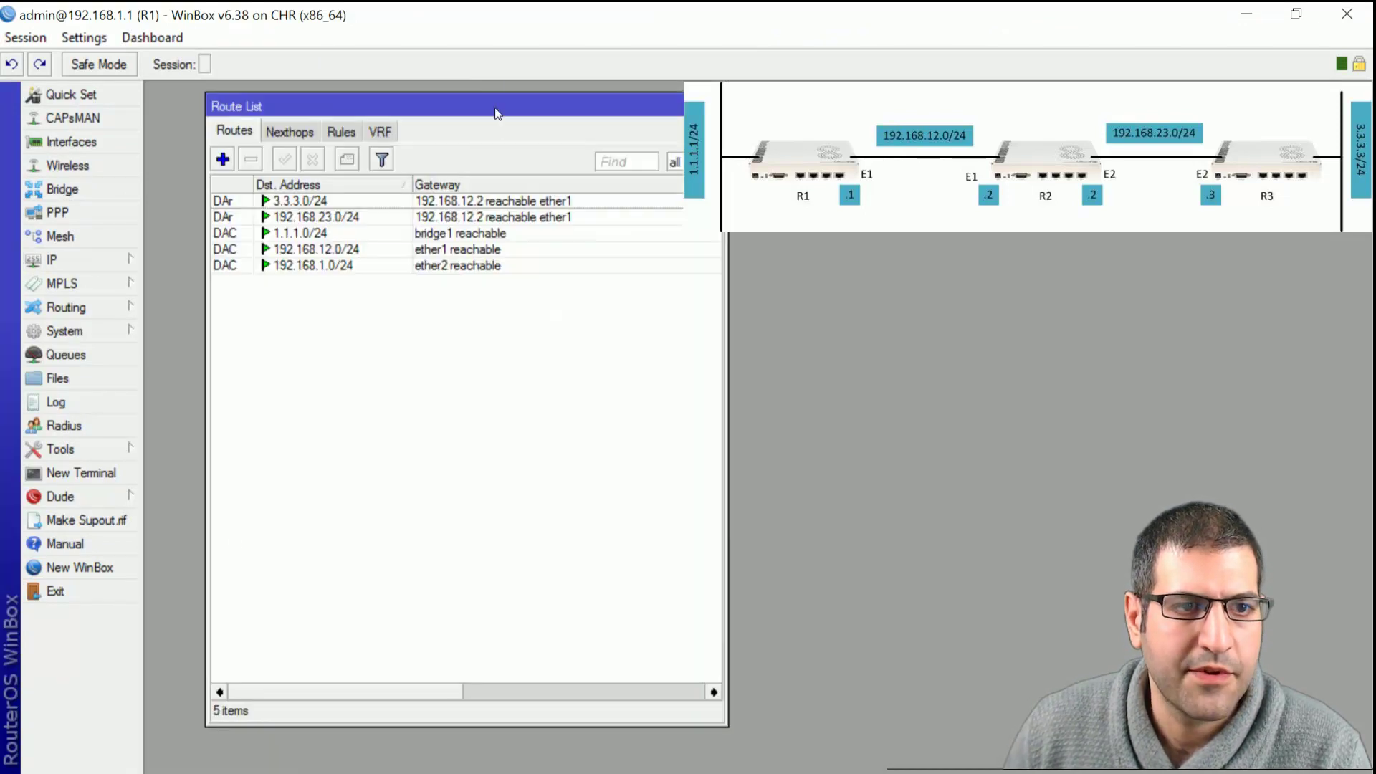
left_click_drag(494, 106, 464, 104)
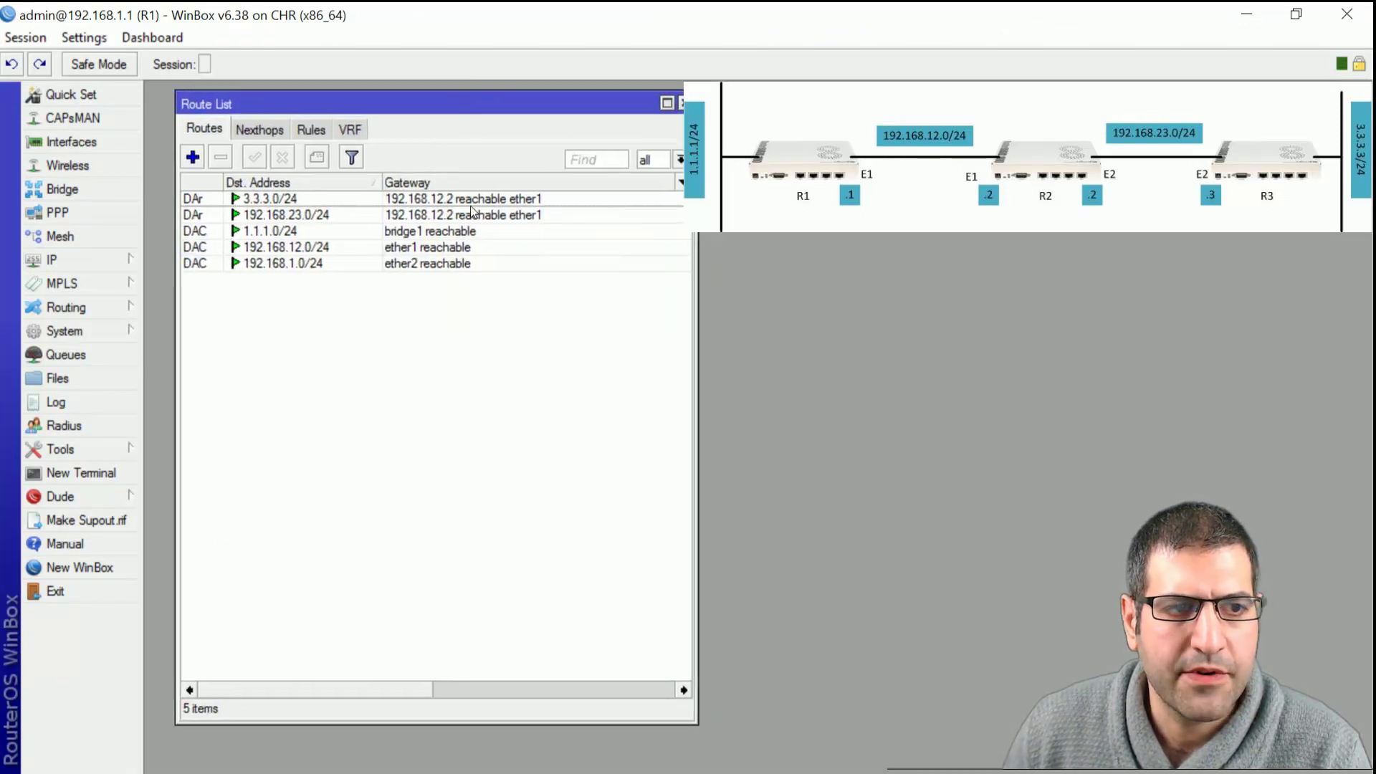
left_click(198, 202)
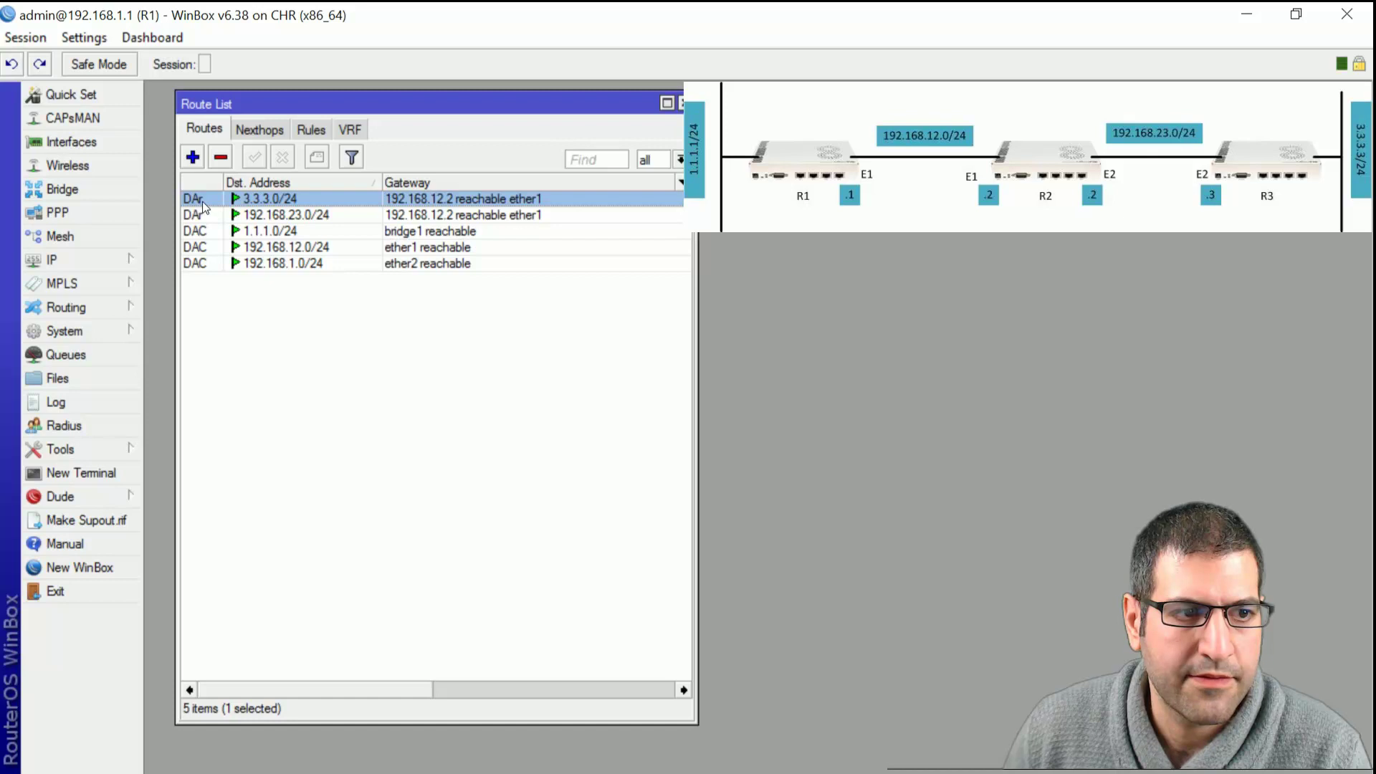
double_click(203, 203)
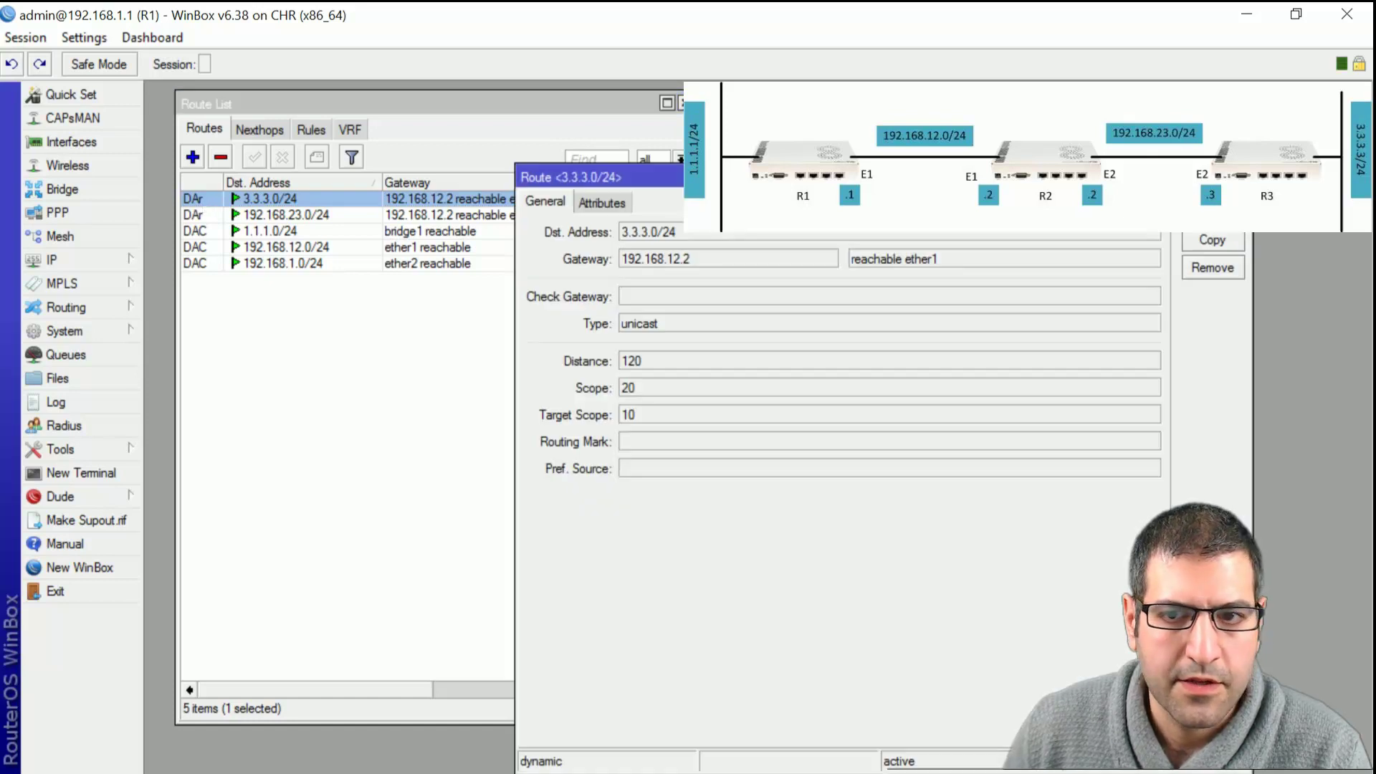
key("Escape")
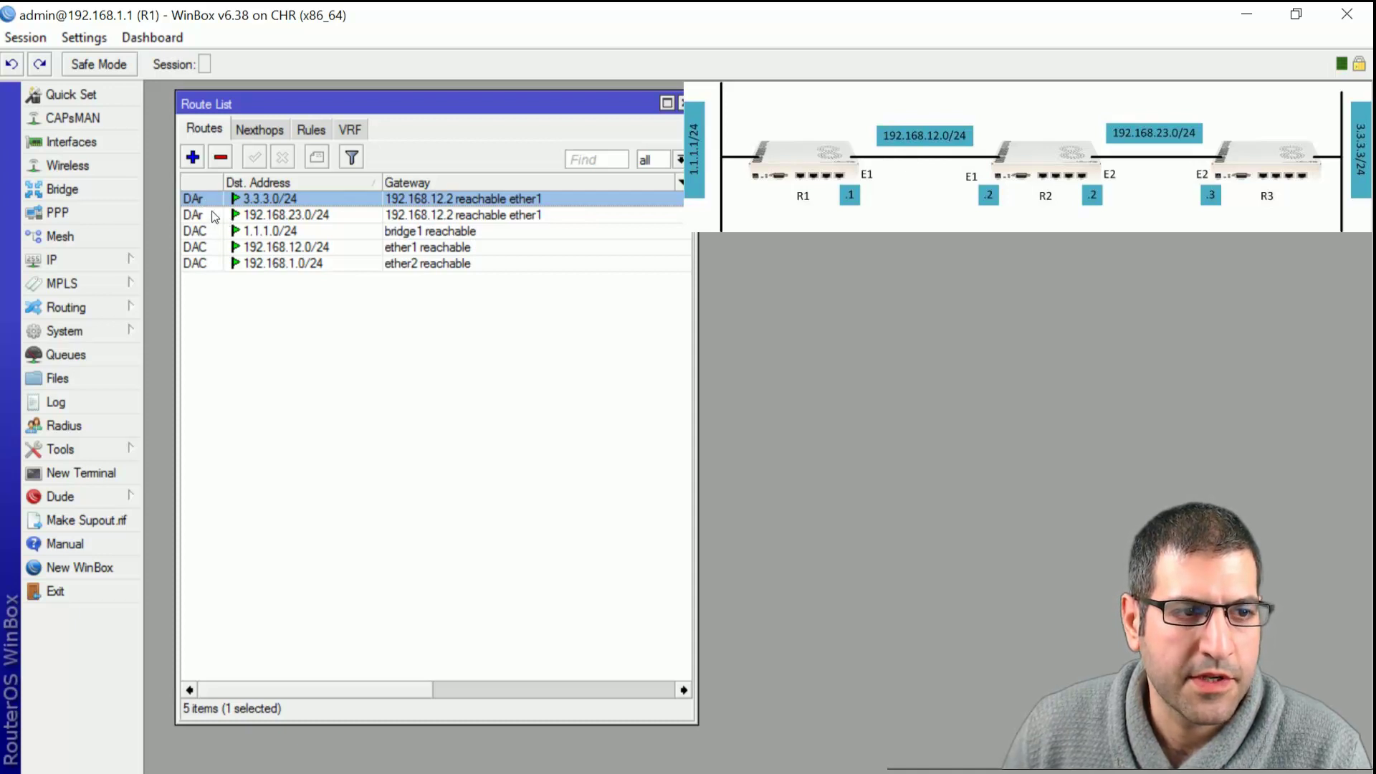
- Go through the remaining entries in R1's route list down to 192.168.1.0/24, comparing their flags and gateways
key("Down")
key("Down")
key("Down")
key("Down")
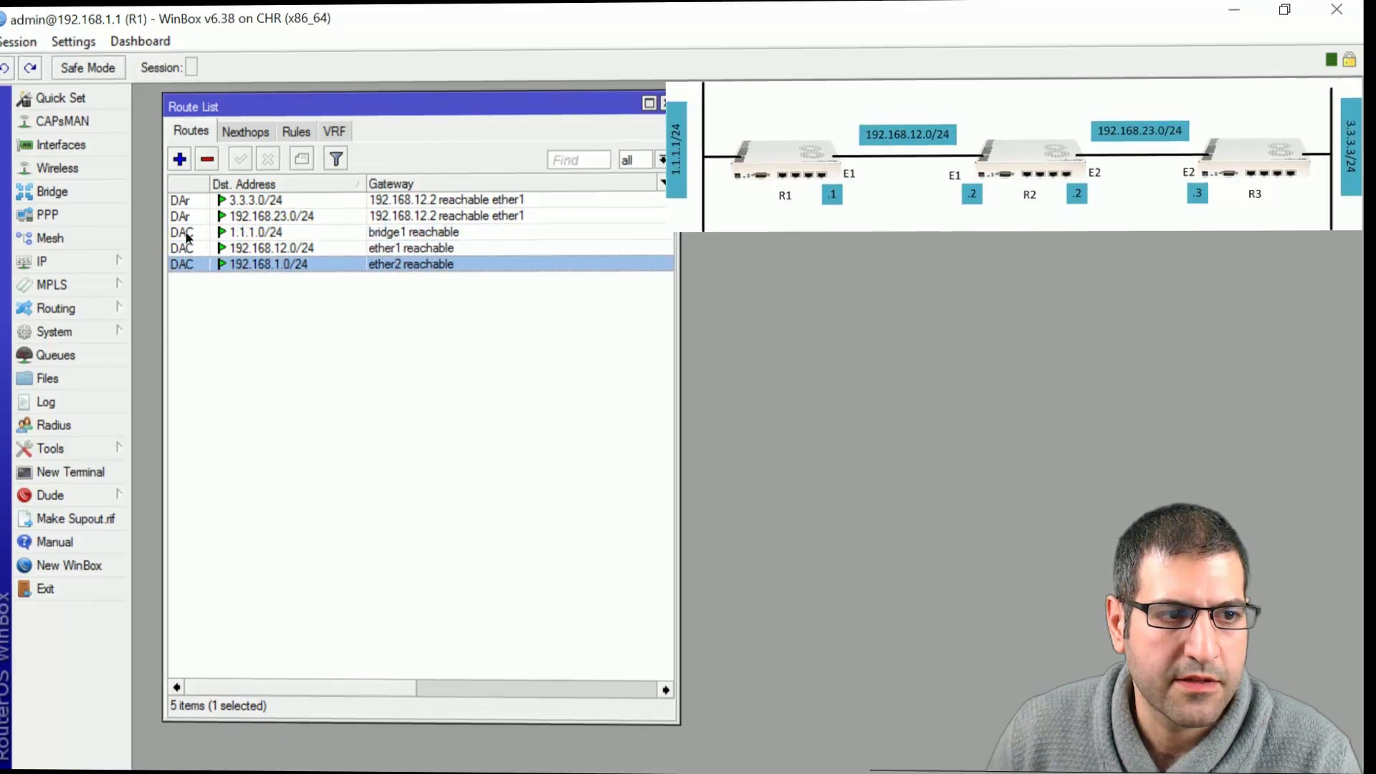